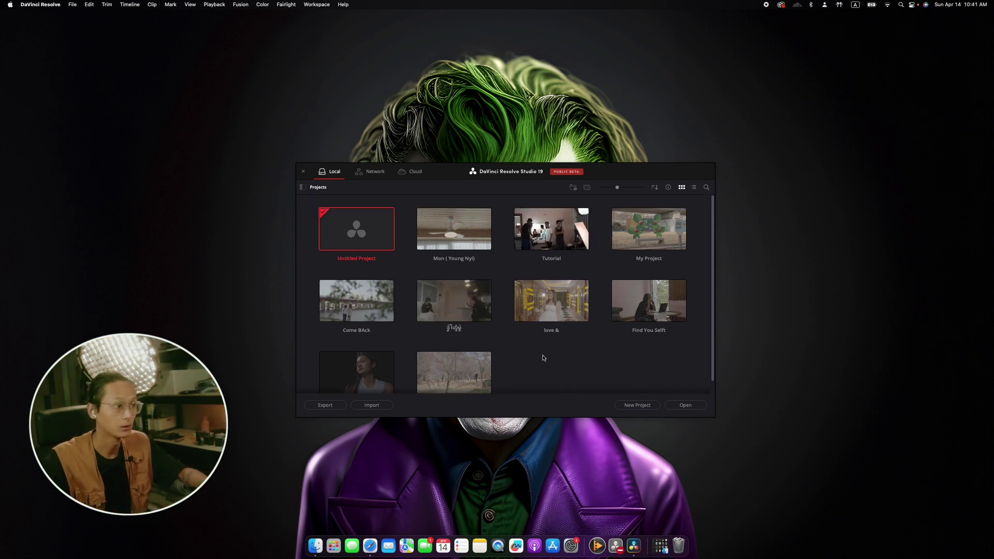
- Create a new project named 'new'
click(630, 406)
text(new)
click(545, 295)
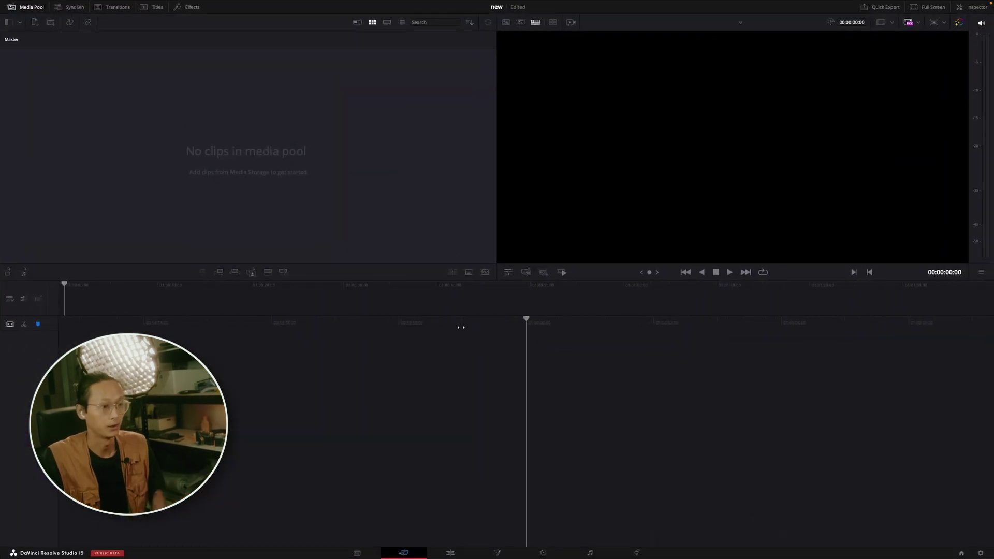
- Show page names with icons in the page bar and switch to the Edit page
right_click(305, 554)
click(326, 542)
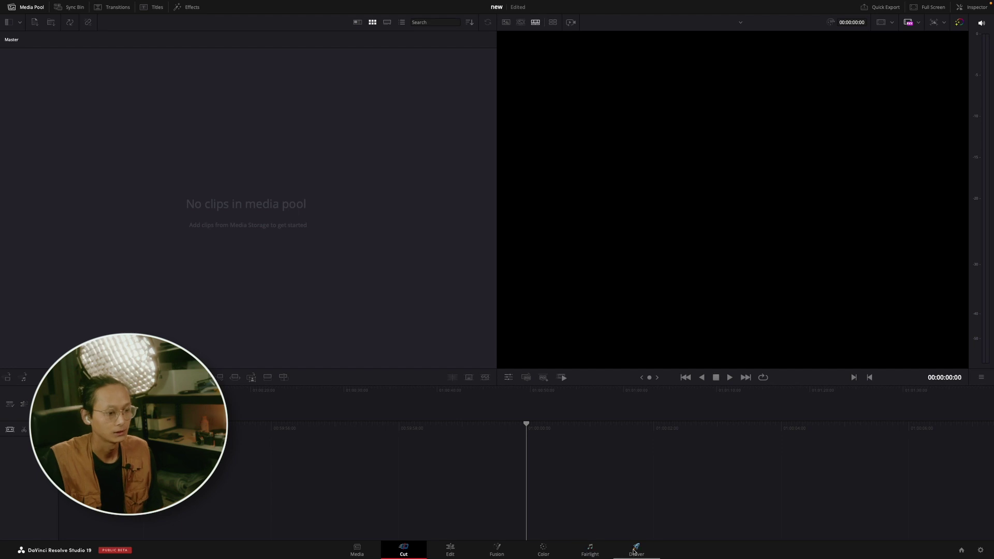
click(455, 553)
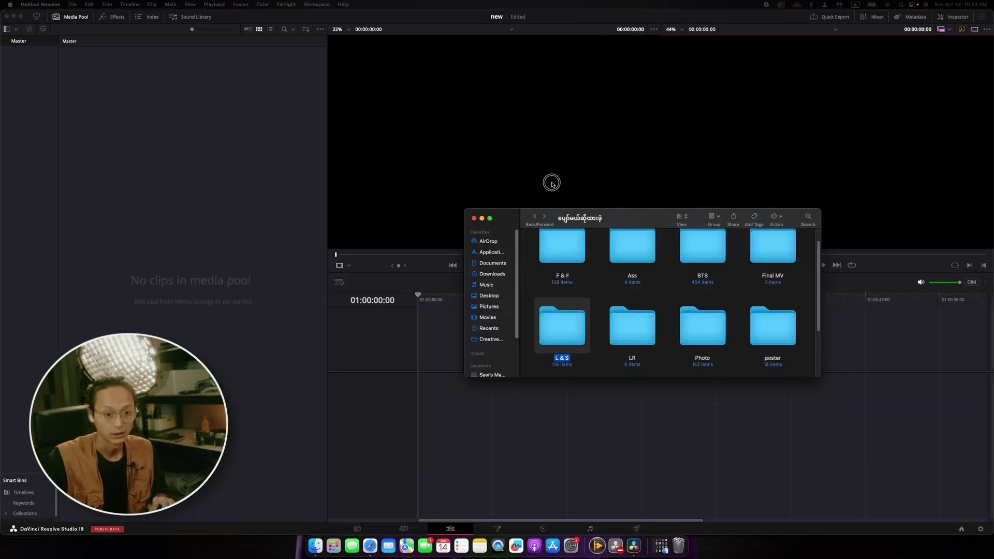
drag(446, 138, 503, 142)
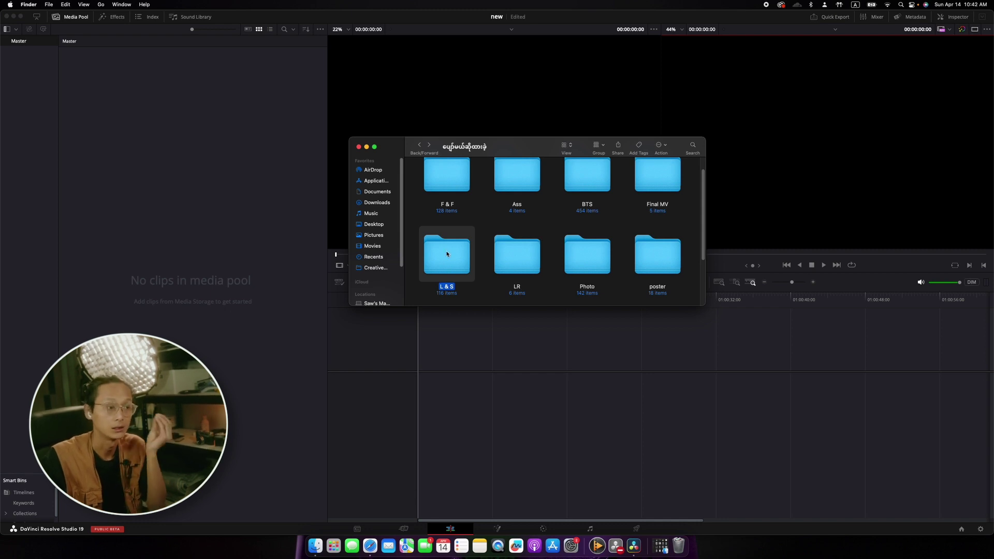
click(419, 144)
double_click(489, 202)
click(419, 145)
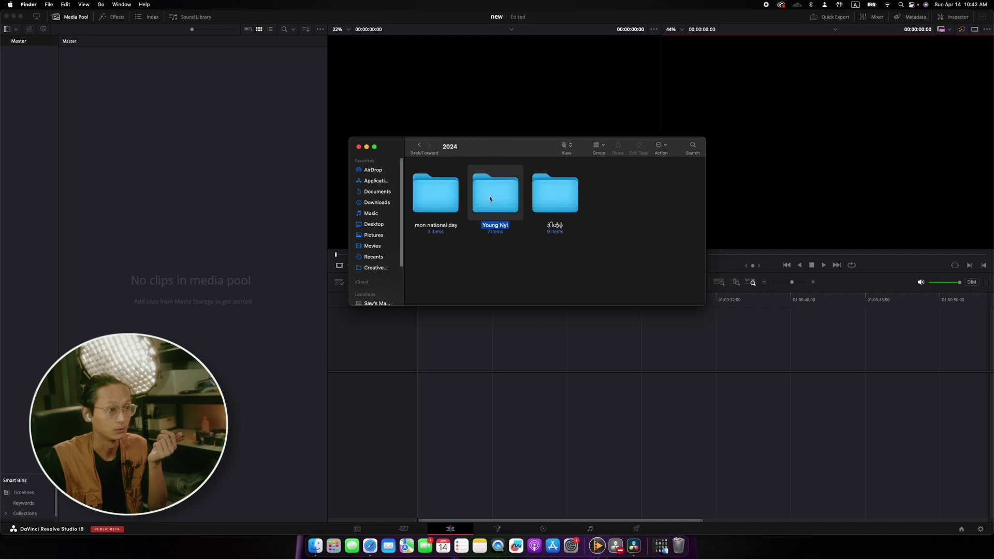
double_click(490, 195)
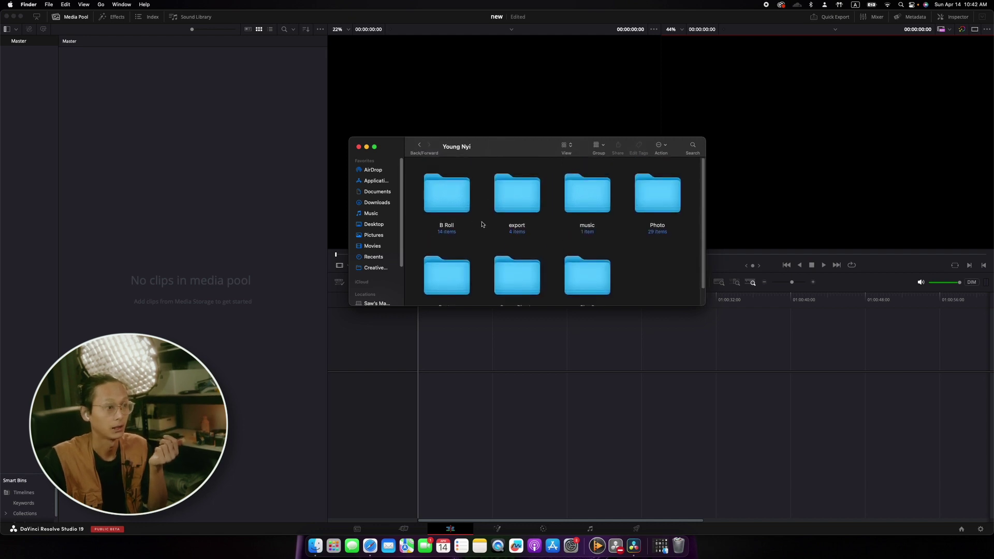
scroll(487, 227, down, 2)
scroll(520, 249, up, 2)
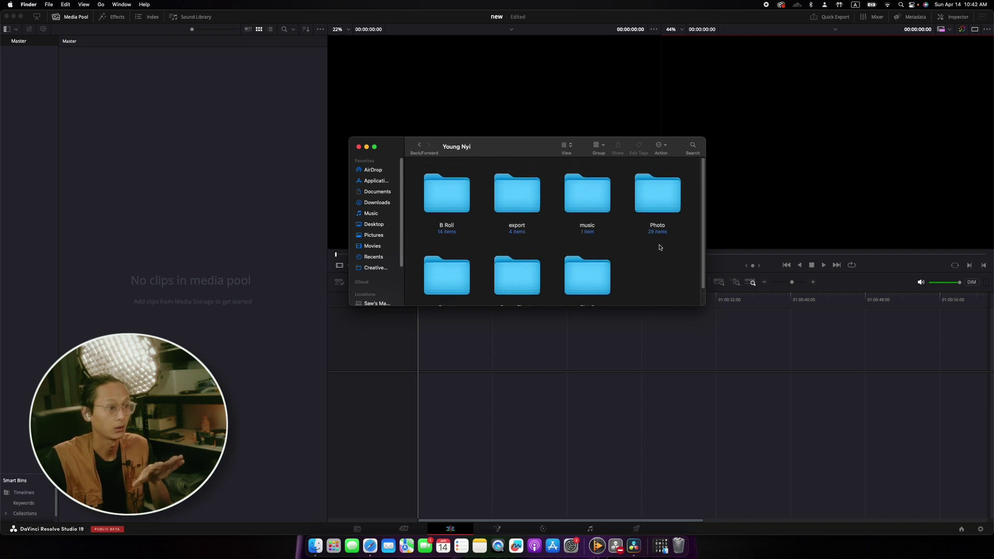
drag(444, 197, 31, 47)
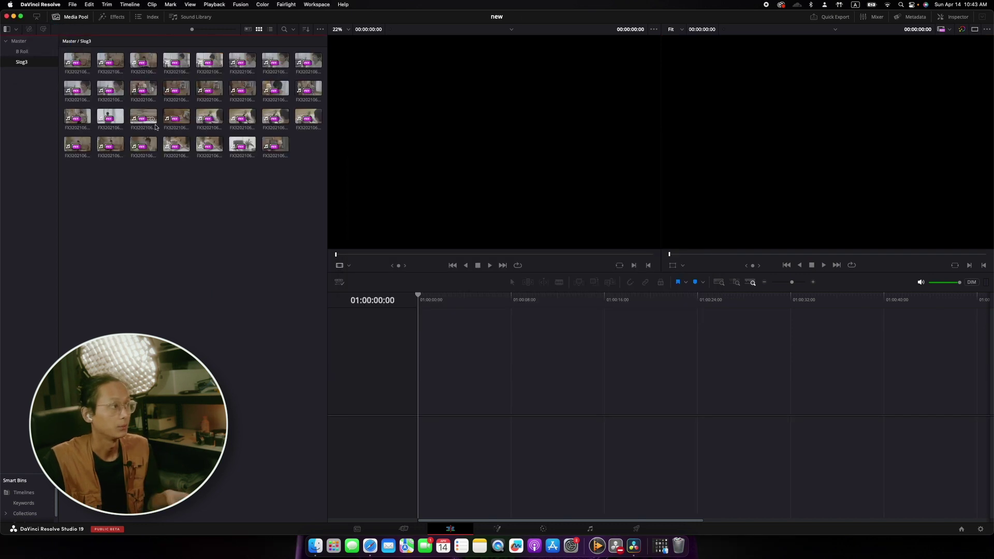
- Narrow the Media Pool so the viewers and timeline get more width
click(21, 52)
click(21, 61)
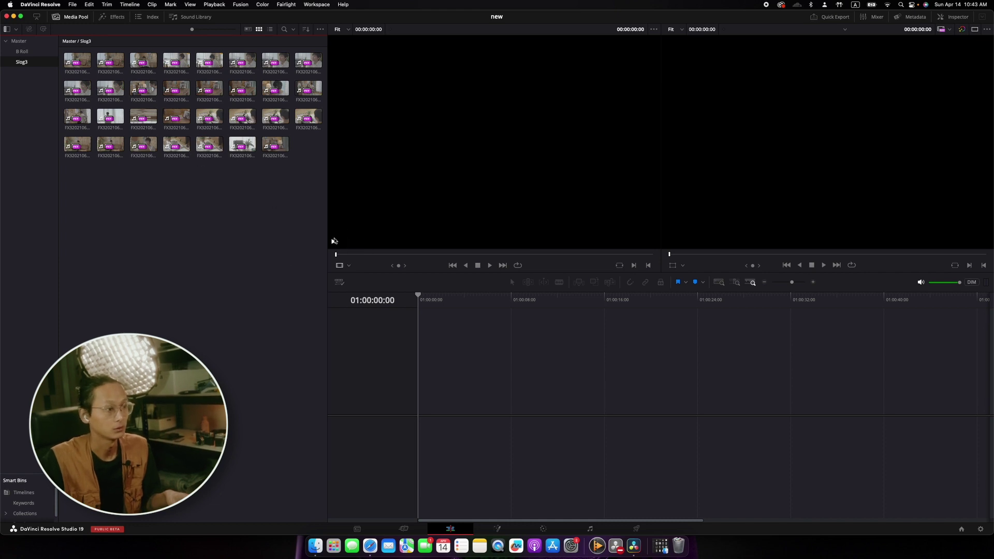
drag(331, 241, 213, 239)
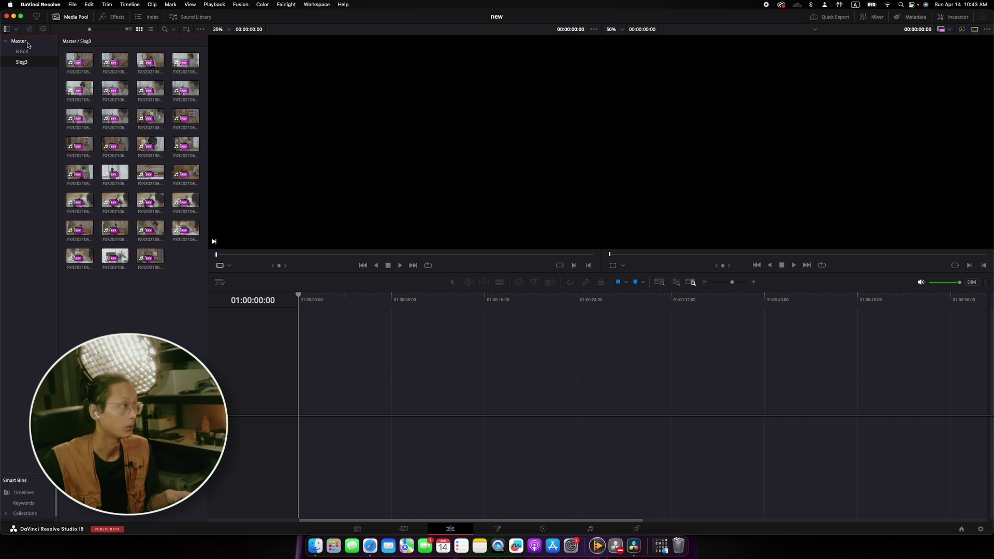
click(28, 44)
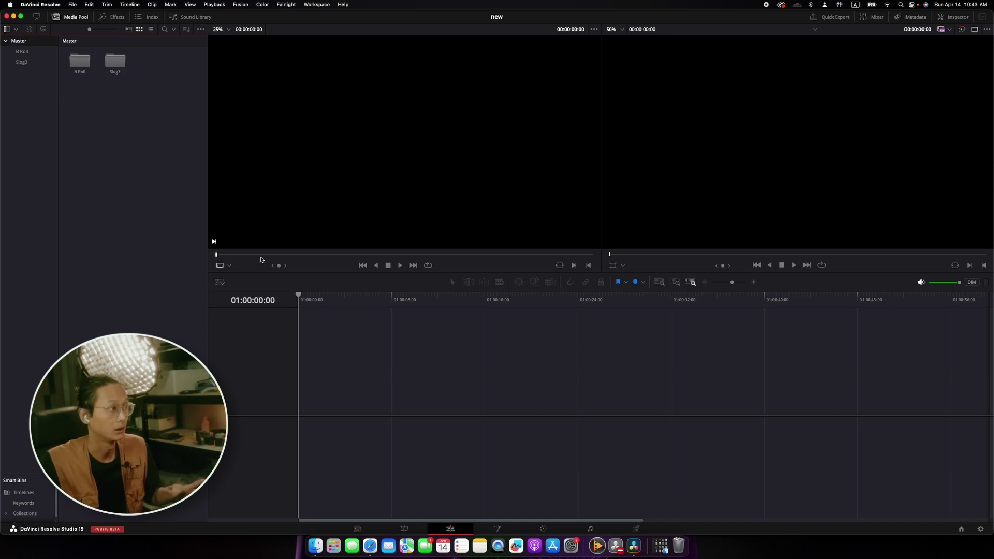
- Drop a Slog3 clip to create Timeline 1, cancel its settings, then delete it
drag(404, 394, 321, 394)
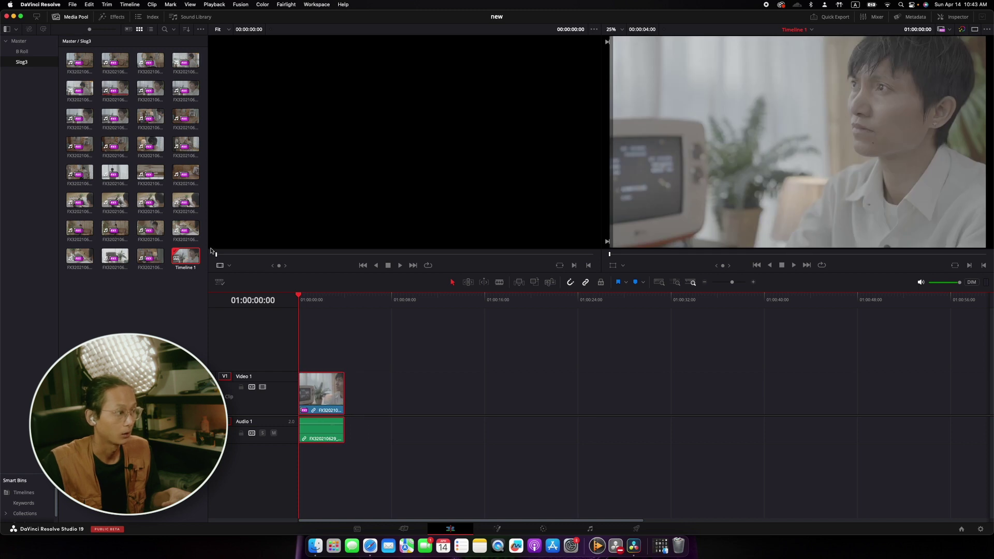
right_click(192, 257)
mouse_move(222, 261)
click(353, 263)
click(409, 352)
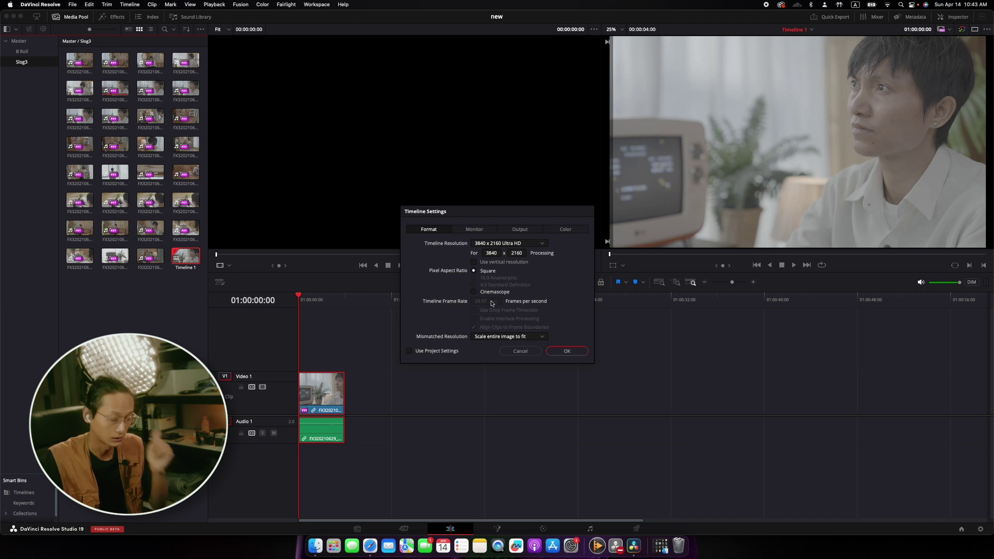
click(567, 352)
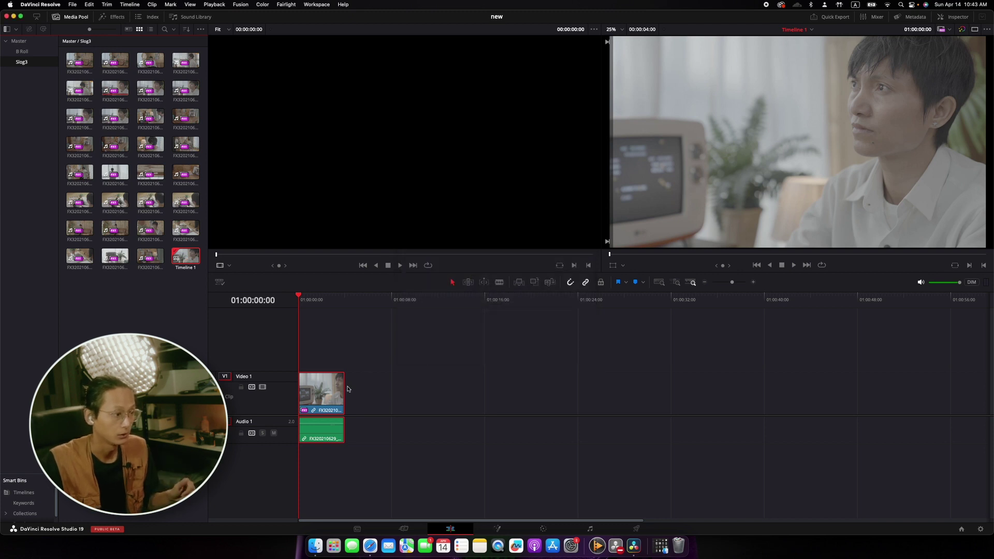
key(BackSpace)
click(35, 44)
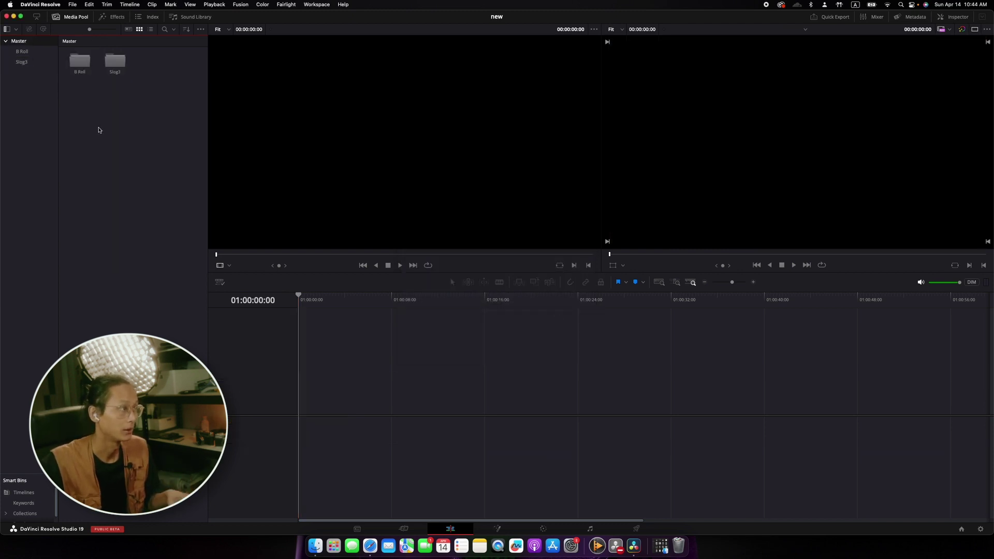
- Add a new bin named Timeline to the Media Pool
right_click(99, 128)
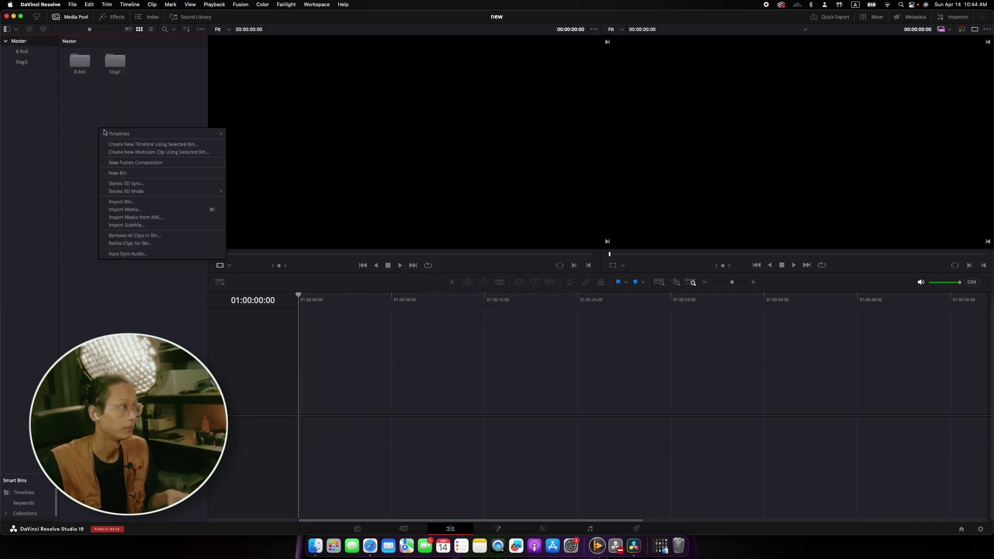
click(122, 175)
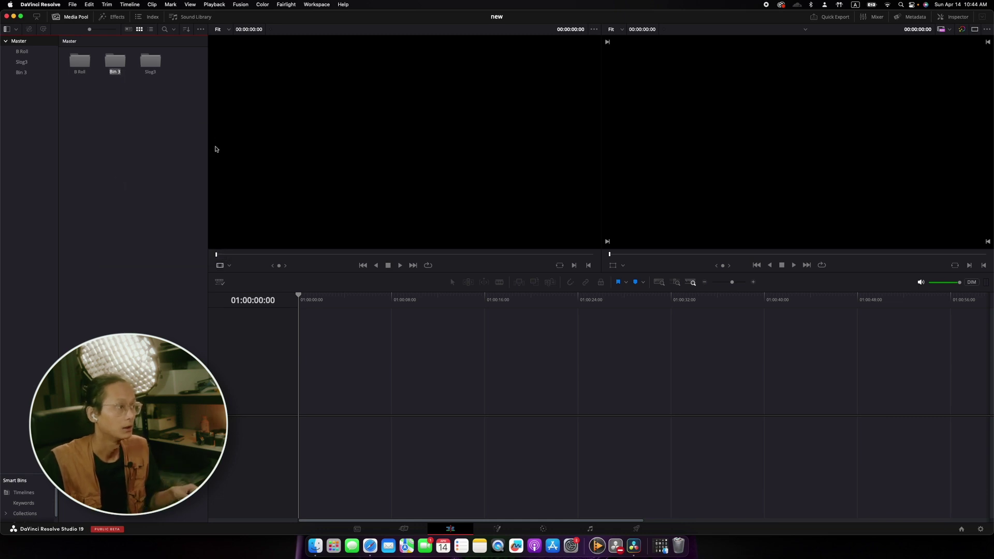
text(Timeline)
key(Return)
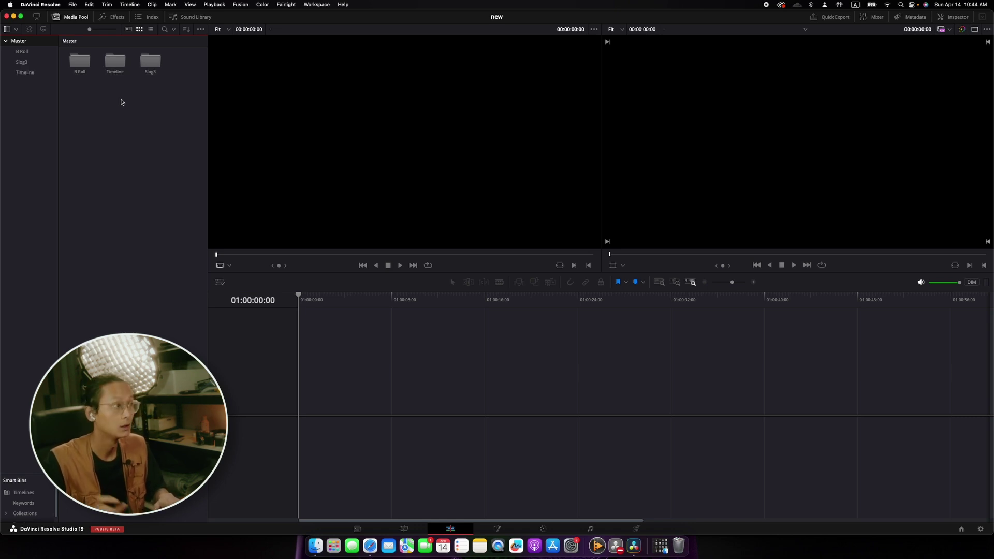
- Create an empty timeline named New inside the Timeline bin
double_click(112, 65)
right_click(115, 79)
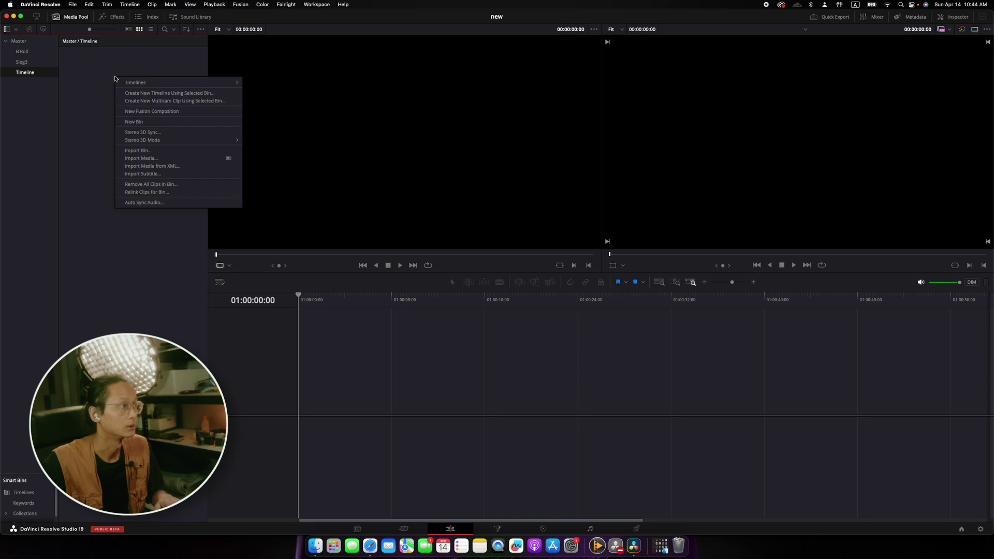
mouse_move(222, 82)
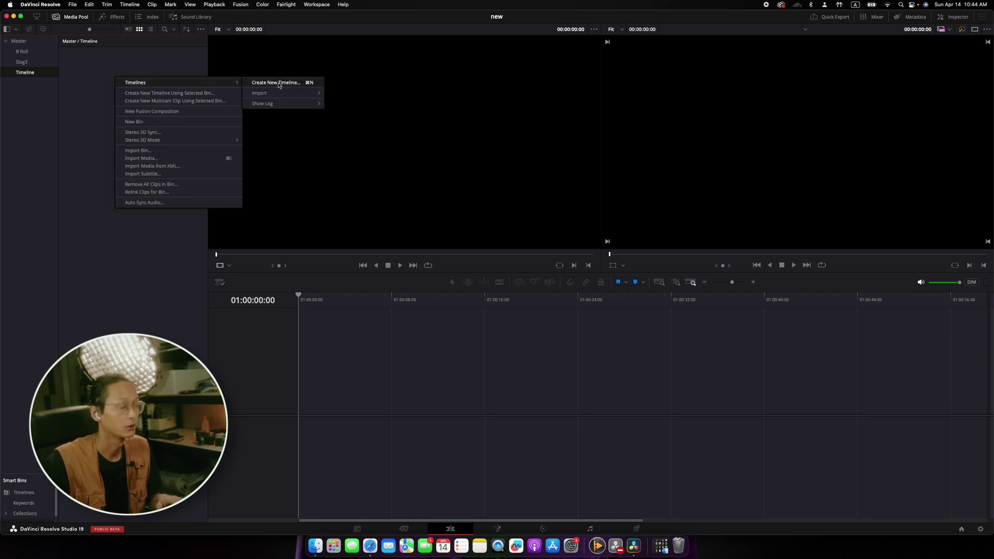
click(279, 83)
text(New)
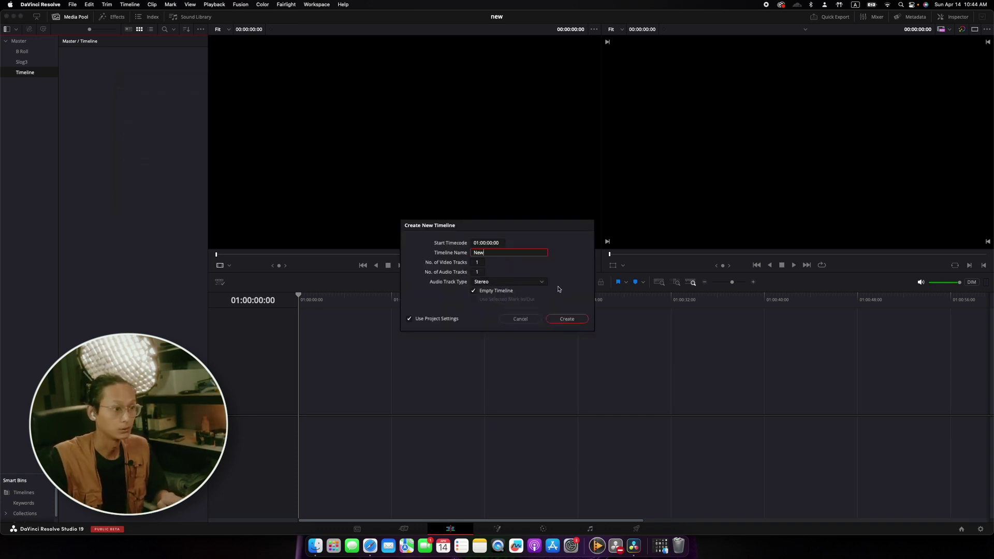
key(Return)
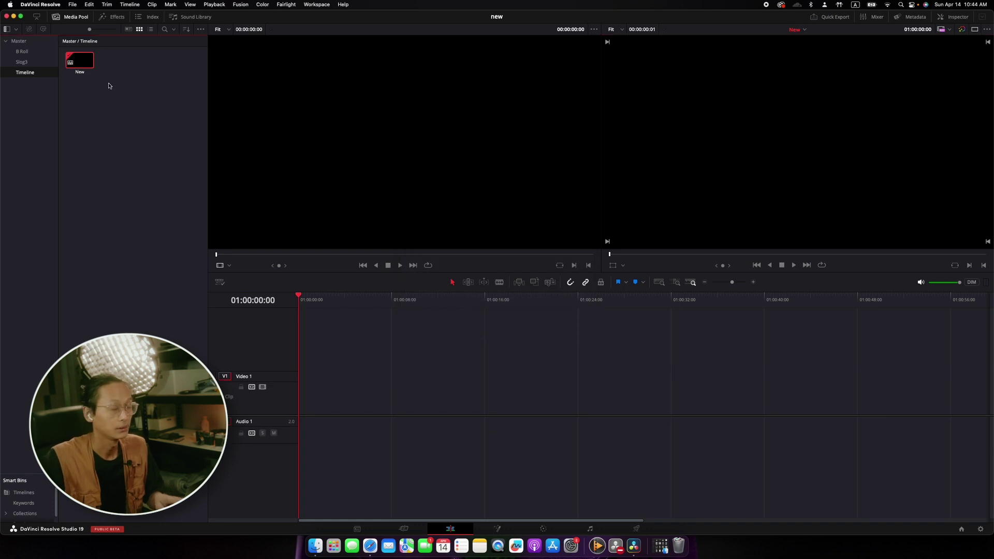
- Give the New timeline custom settings of 1920 x 1080 HD at 23.976 fps
right_click(80, 61)
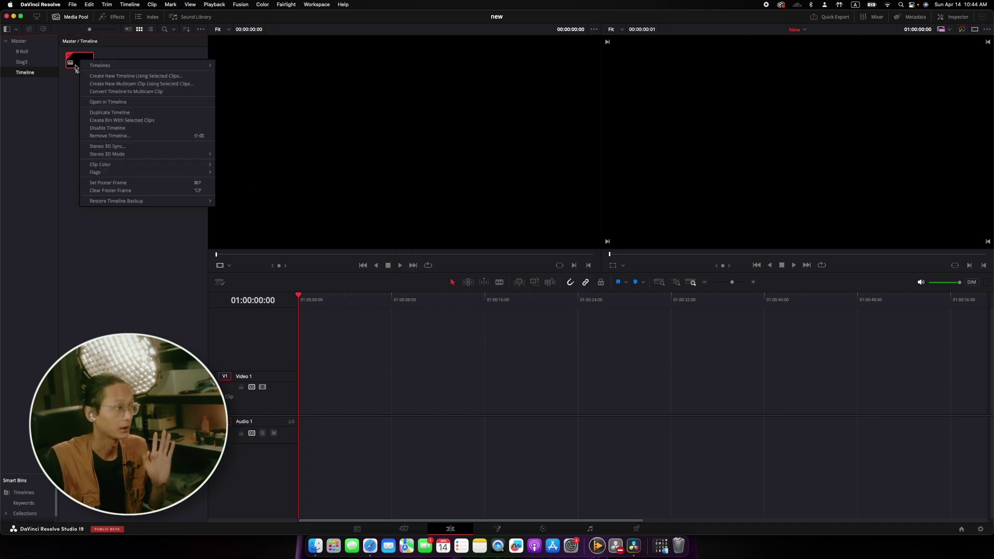
mouse_move(98, 68)
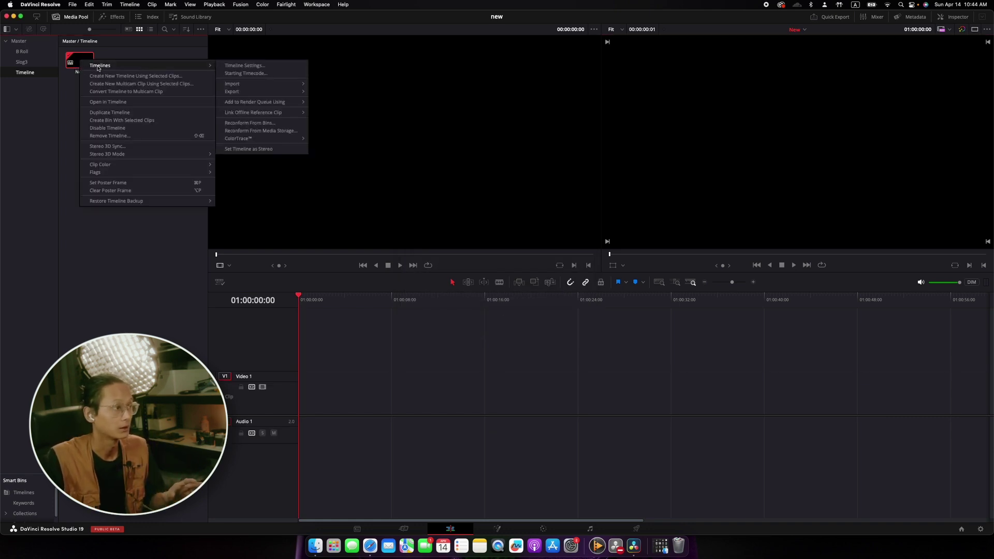
click(248, 66)
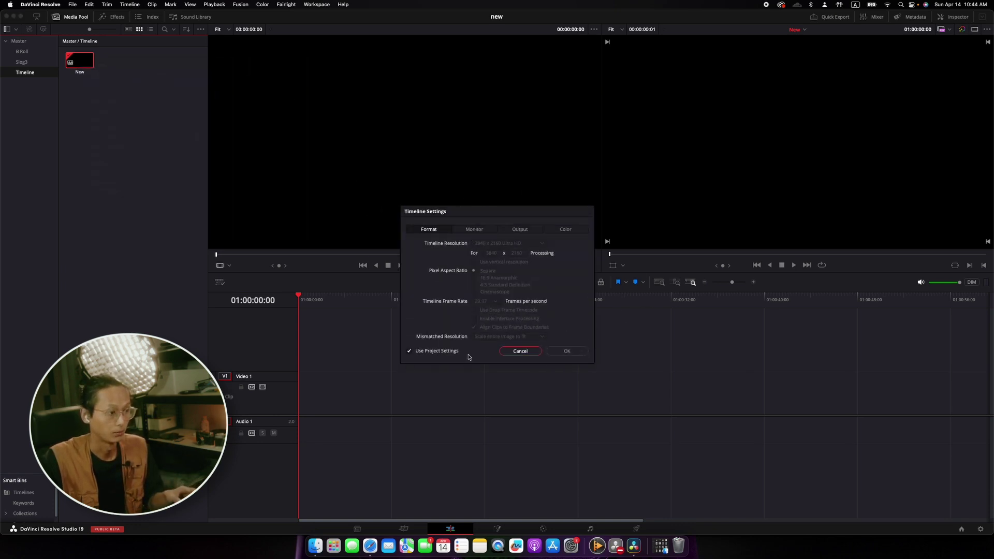
click(410, 351)
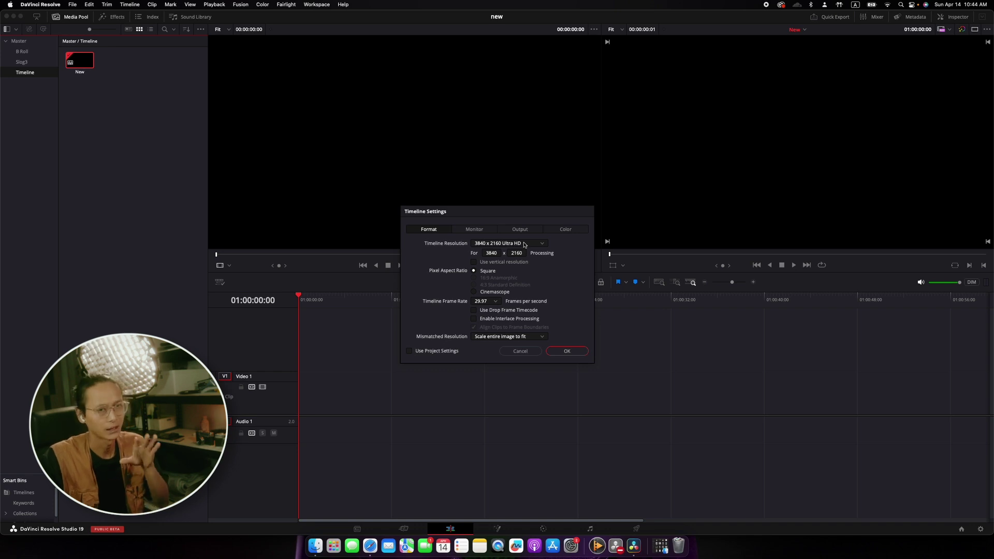
click(525, 245)
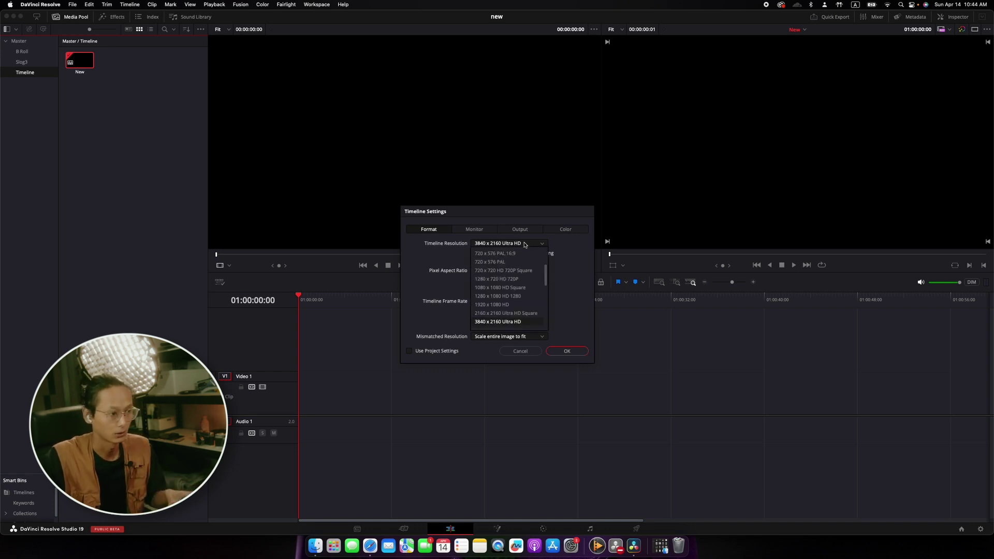
click(510, 305)
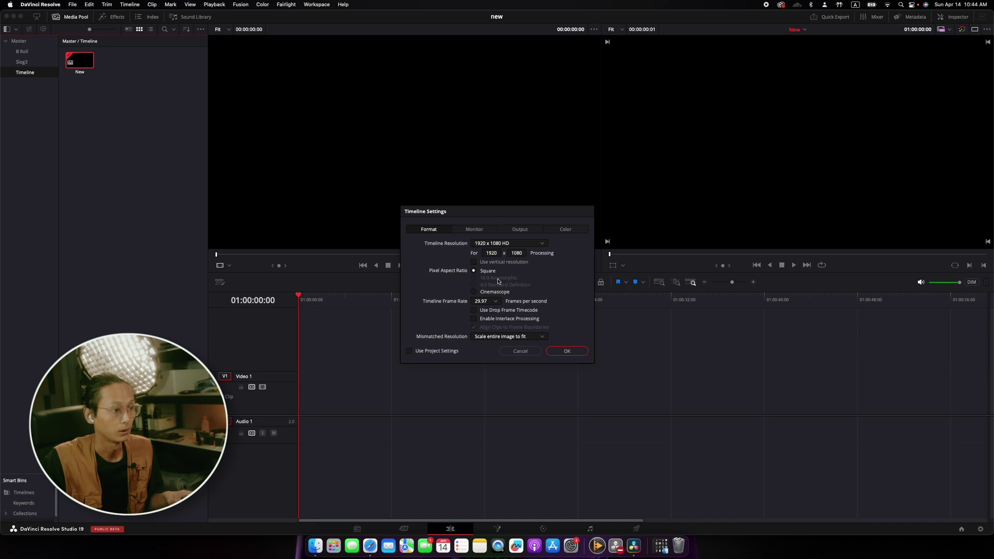
click(493, 302)
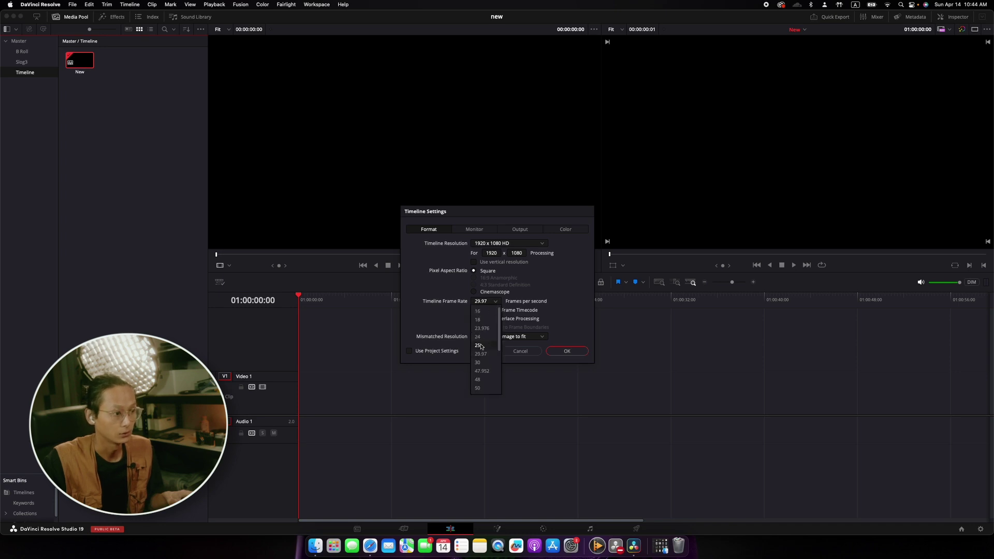
scroll(488, 325, down, 1)
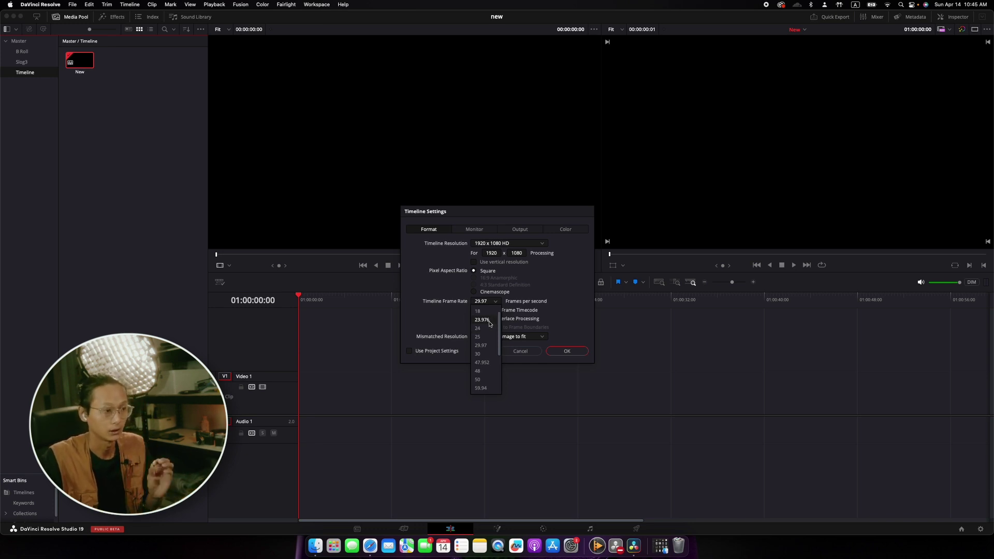
click(482, 320)
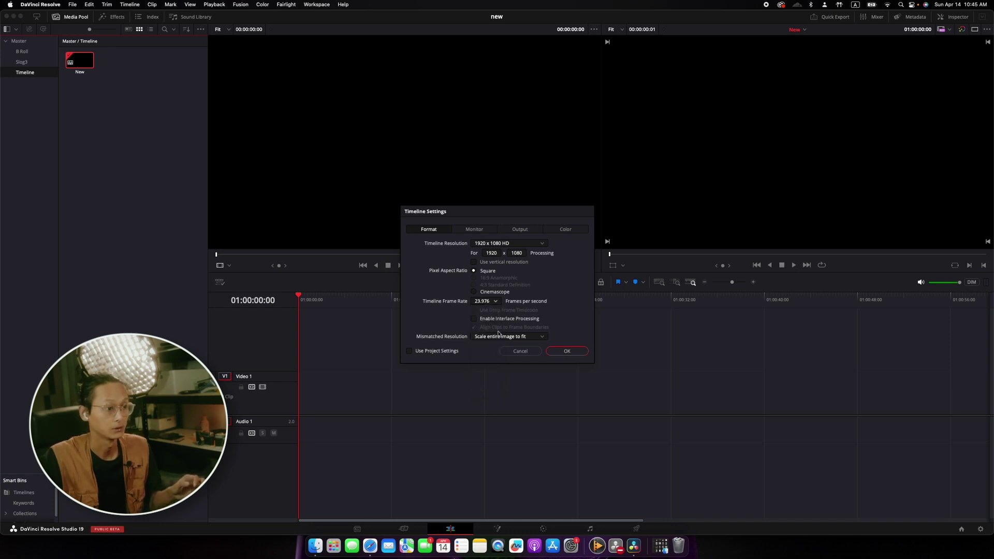
- Review the Monitor, Output and Color tabs, switch to Use Project Settings, and confirm
click(480, 228)
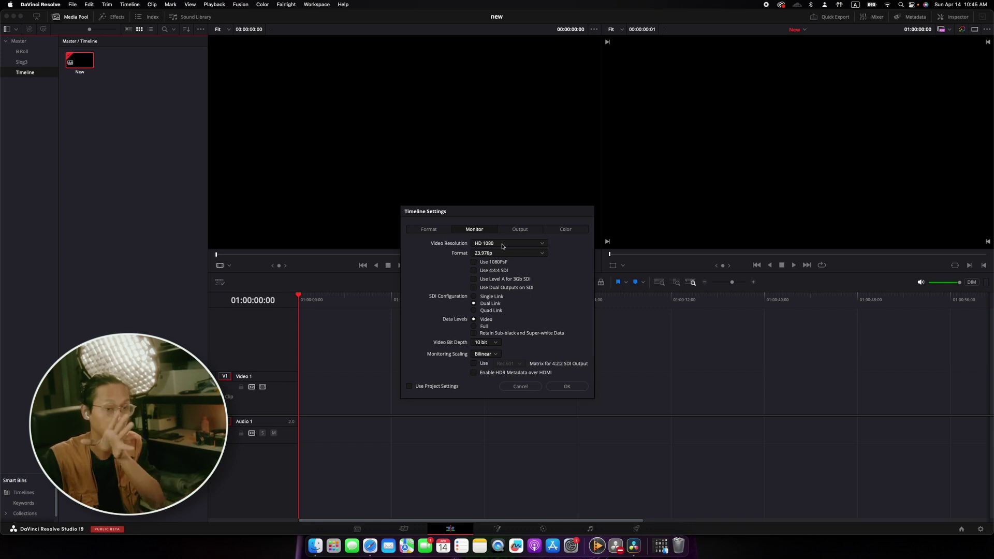
click(523, 228)
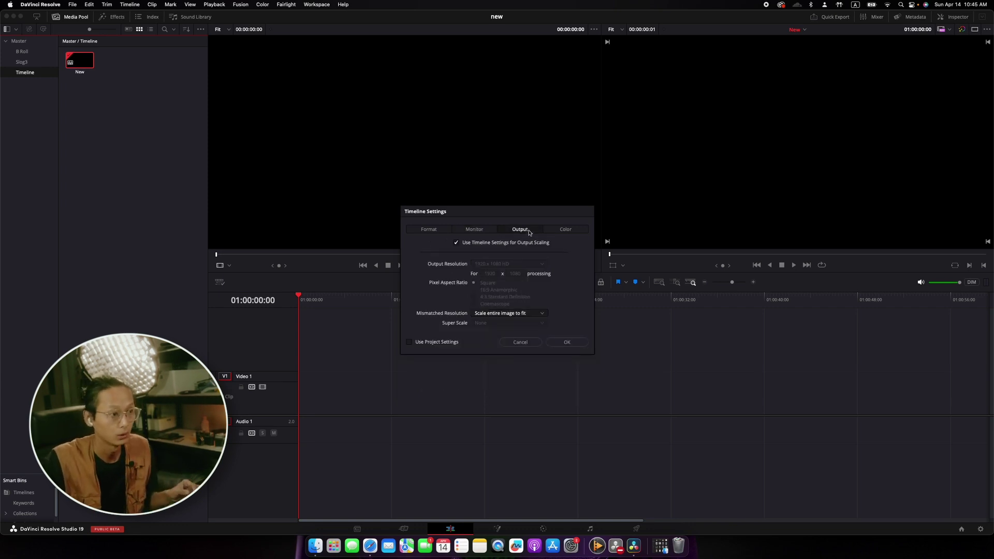
click(566, 228)
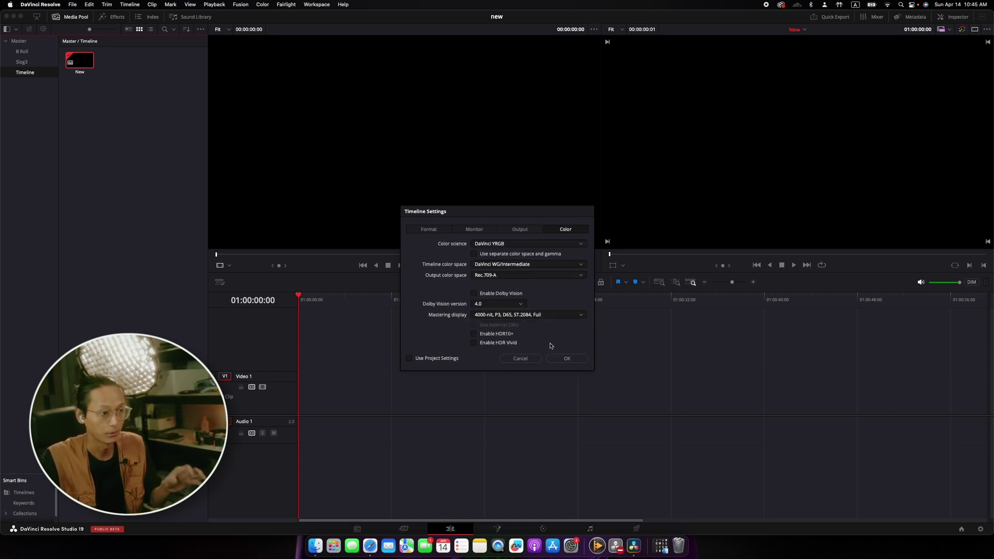
click(409, 358)
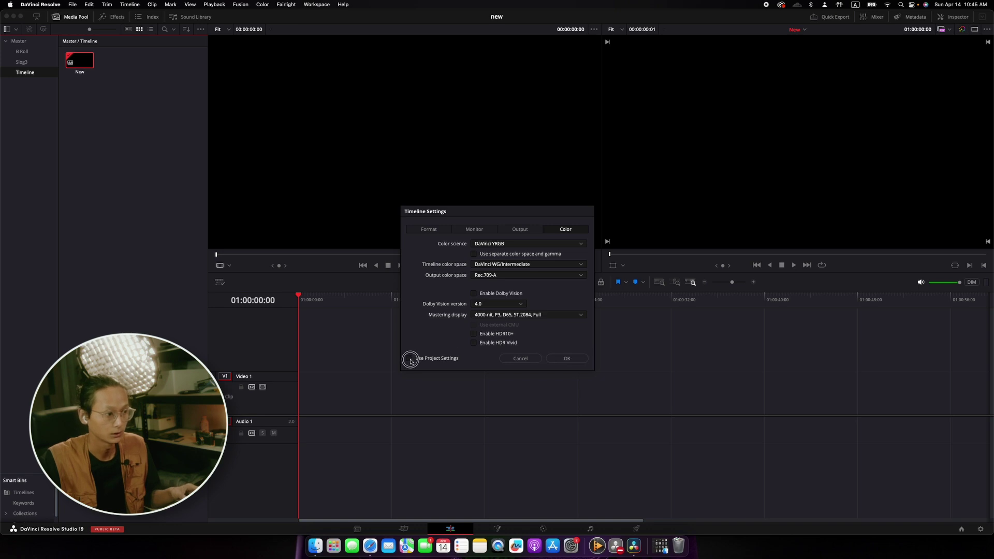
click(569, 358)
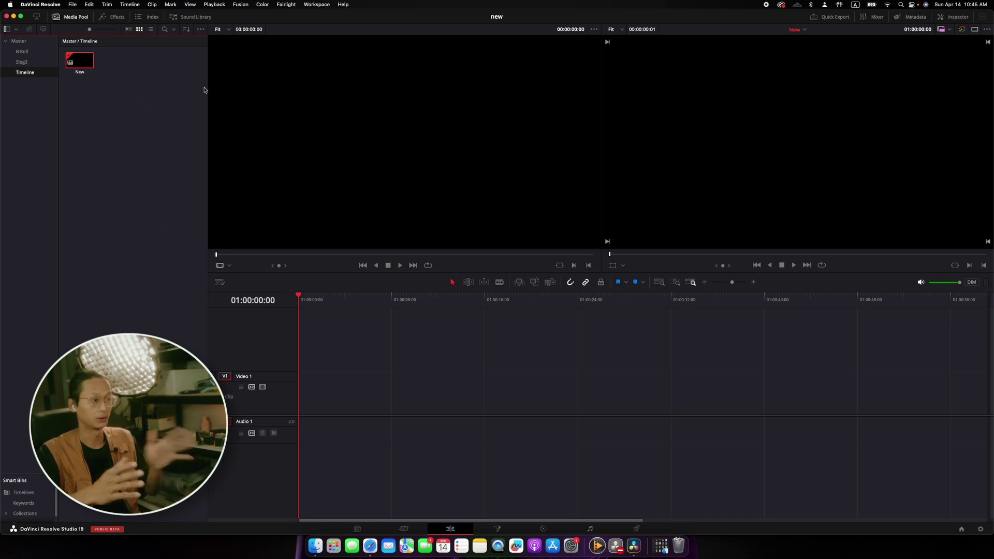
key(ctrl+super+f)
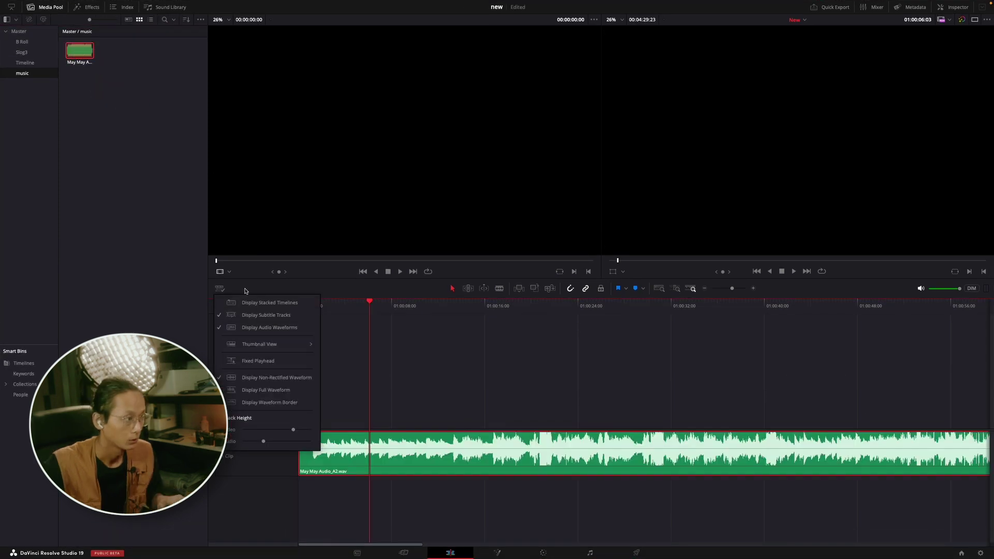
- Add a marker in a new colour at 13:06 on the music, then undo it
mouse_move(369, 304)
mouse_down()
mouse_move(358, 318)
mouse_move(451, 344)
mouse_up()
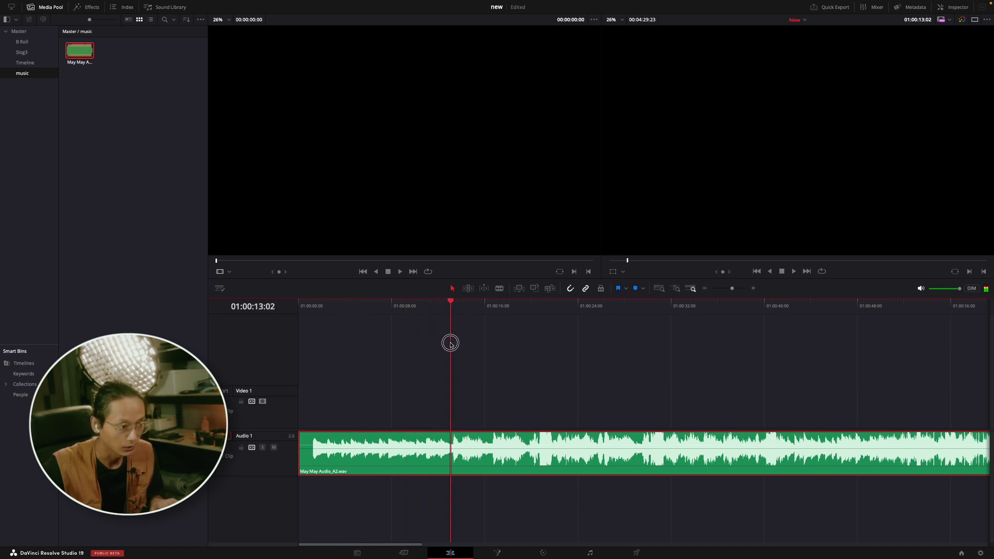
drag(450, 343, 452, 345)
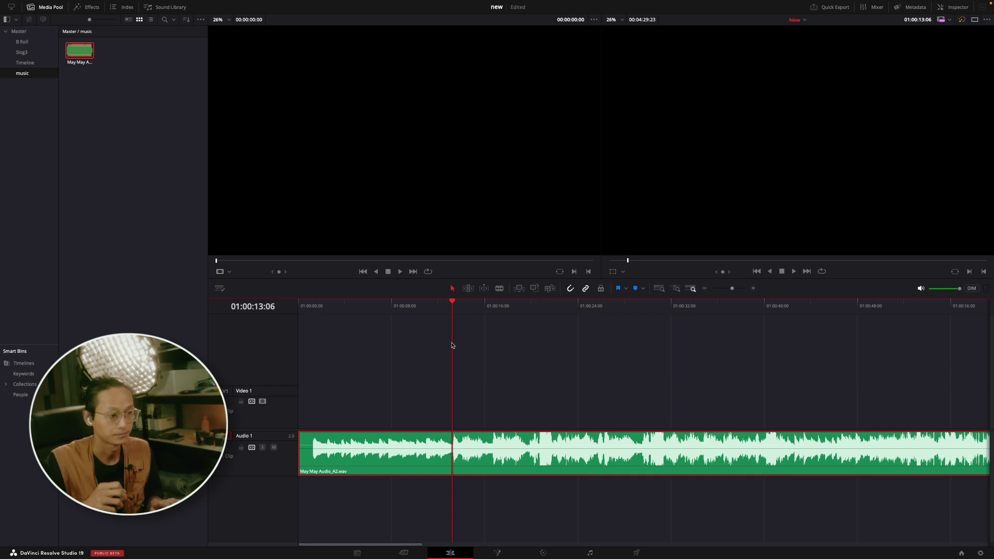
click(642, 288)
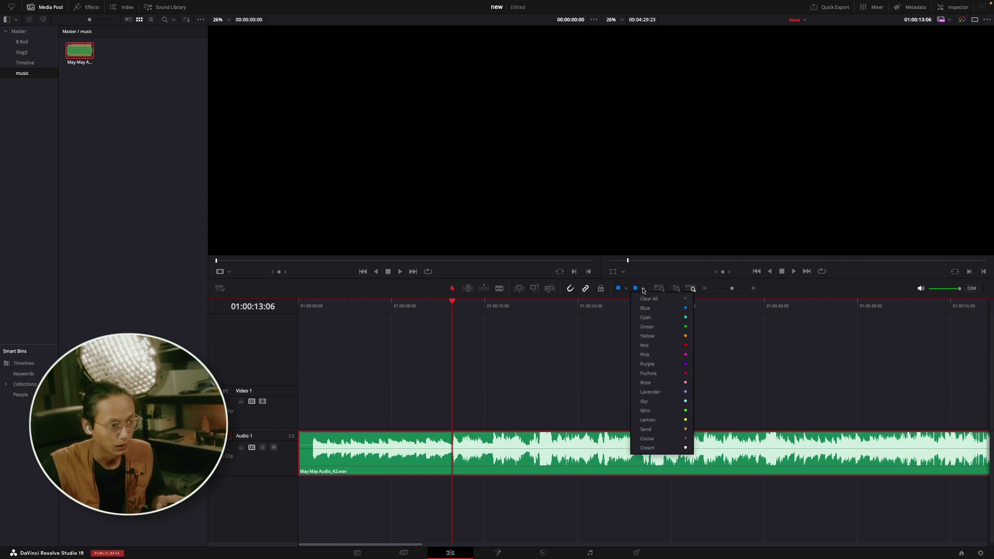
click(673, 345)
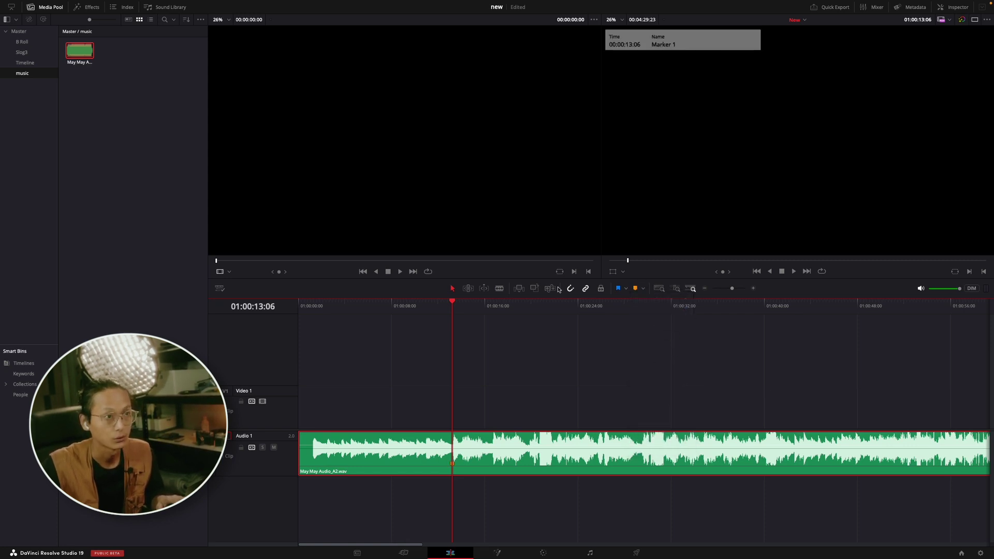
drag(457, 305, 467, 305)
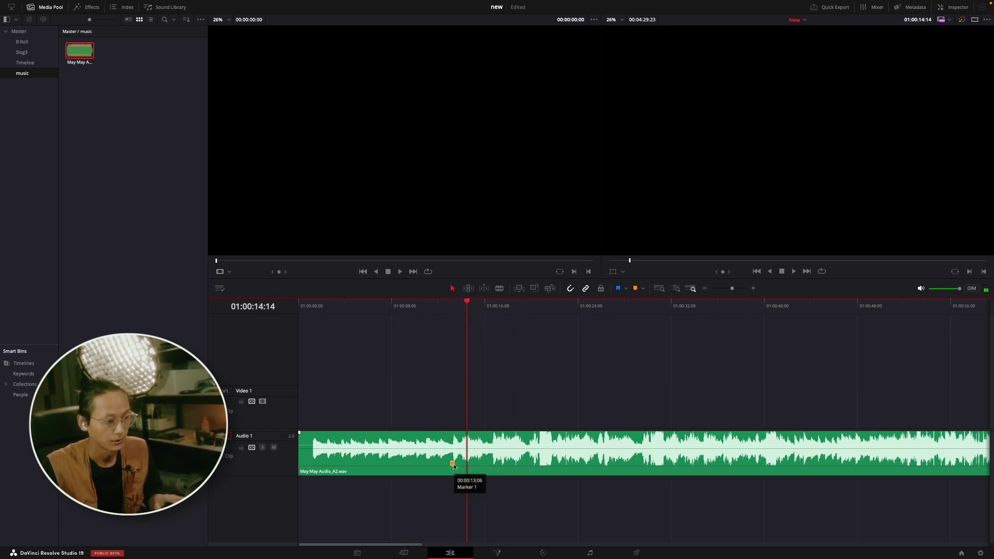
key(ctrl+z)
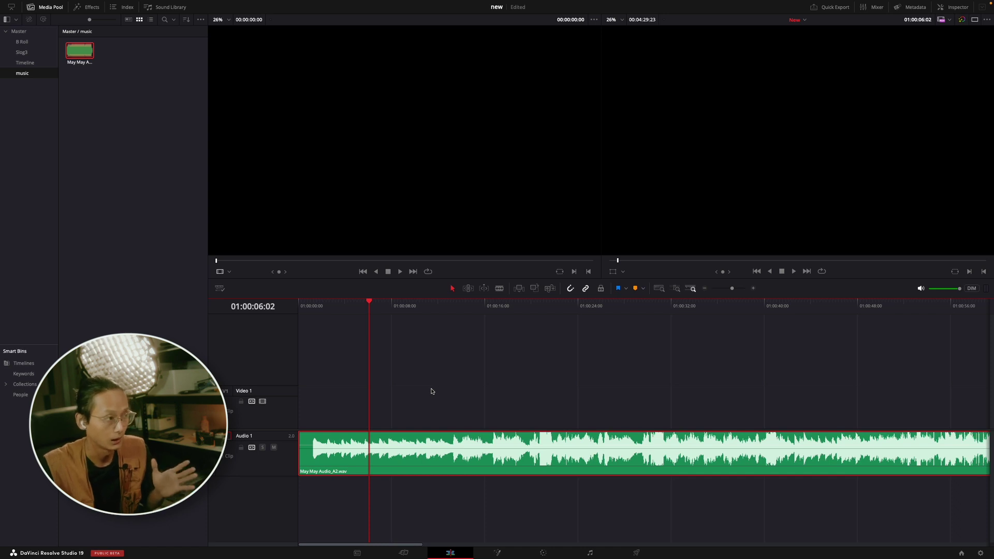
mouse_move(120, 3)
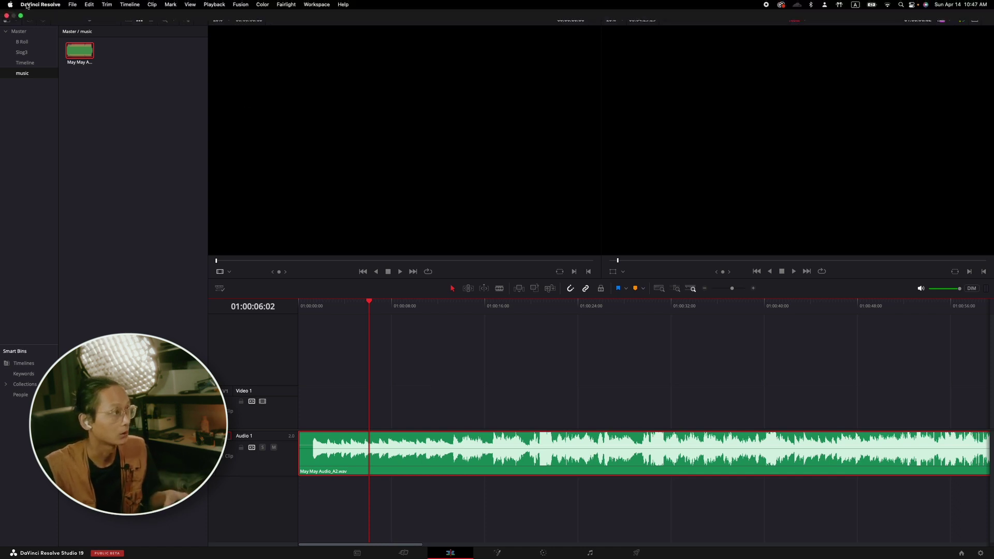
- Turn off Selection Follows Playhead and move the playhead to about 16 seconds
click(130, 6)
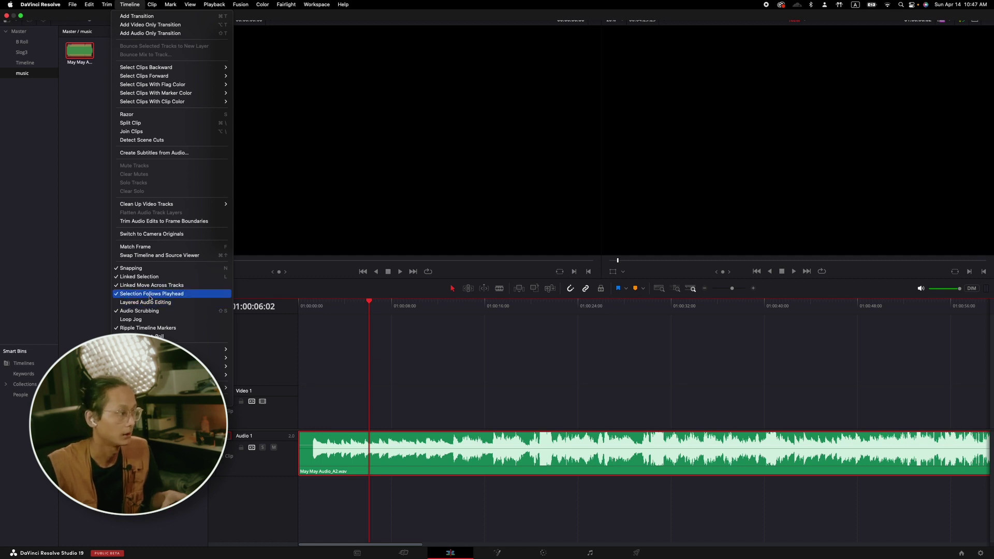
click(151, 294)
drag(369, 304, 488, 414)
mouse_move(490, 310)
mouse_down()
mouse_move(444, 327)
mouse_move(450, 310)
mouse_up()
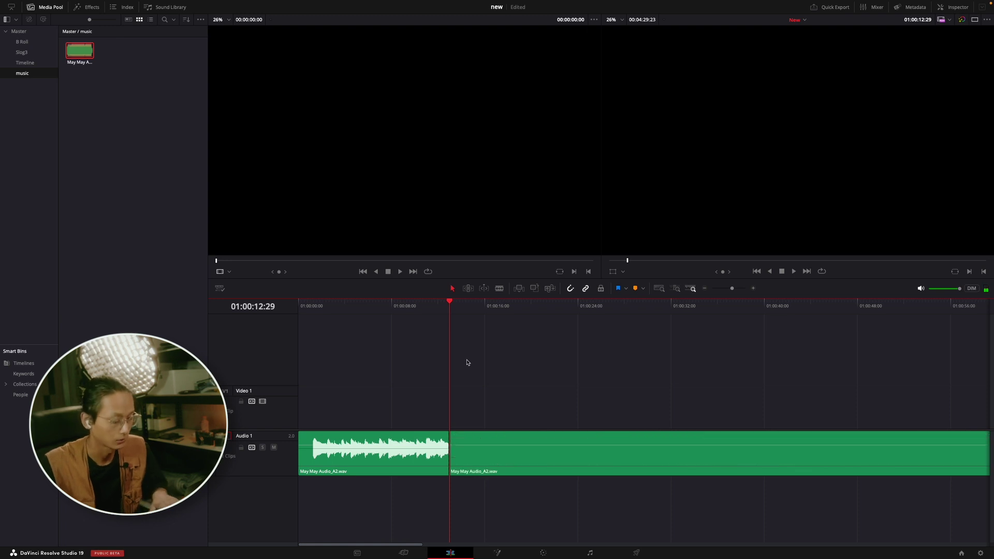
drag(467, 326, 458, 326)
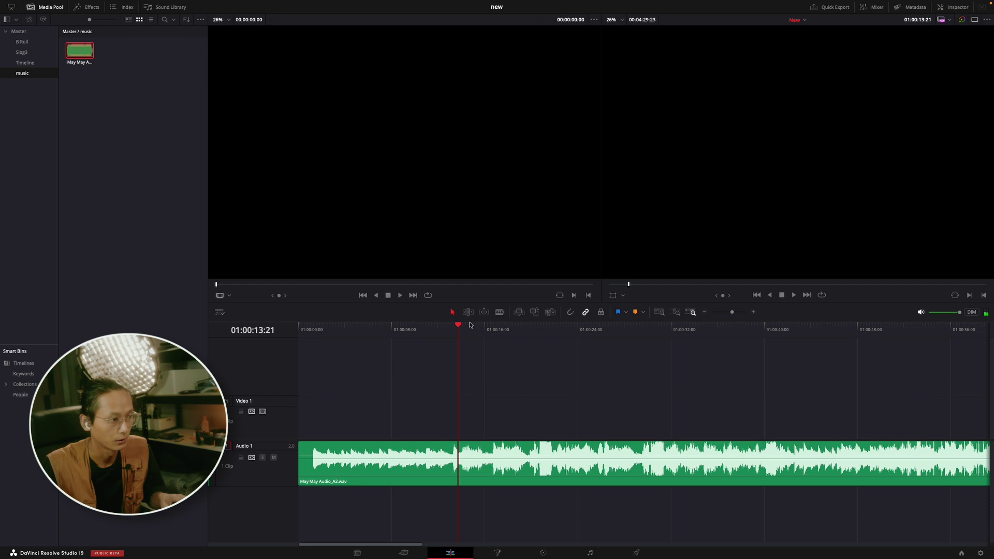
drag(456, 308, 425, 313)
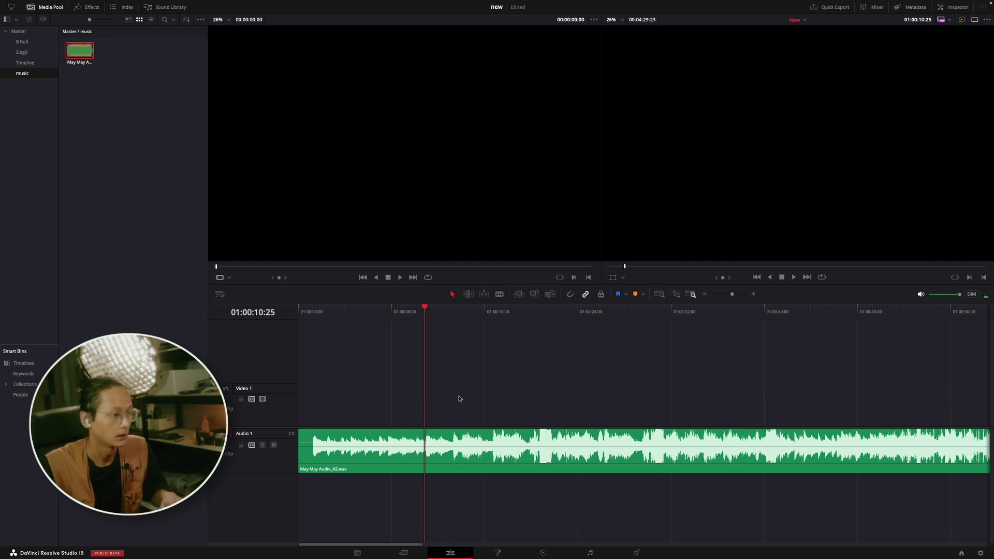
drag(433, 308, 439, 309)
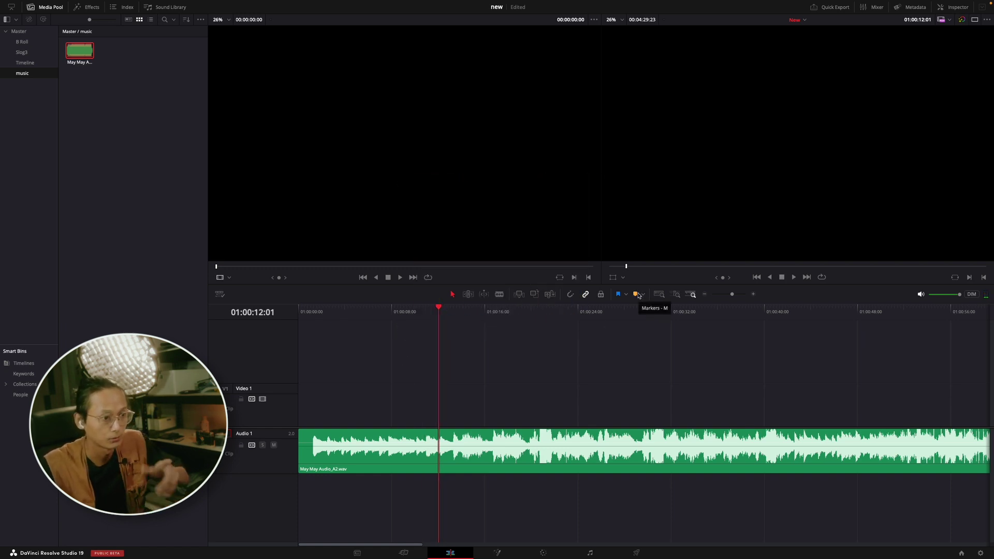
key(space)
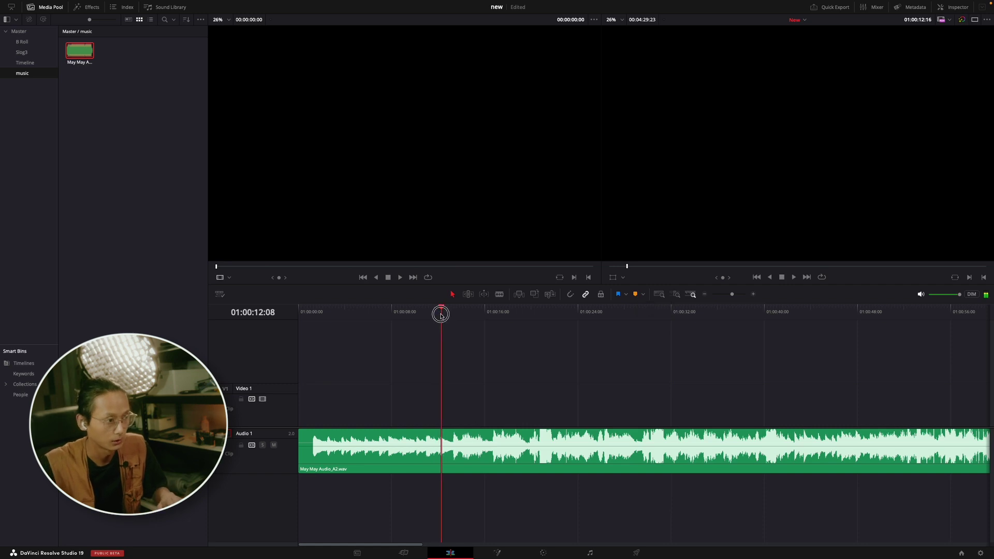
key(m)
key(space)
key(super+z)
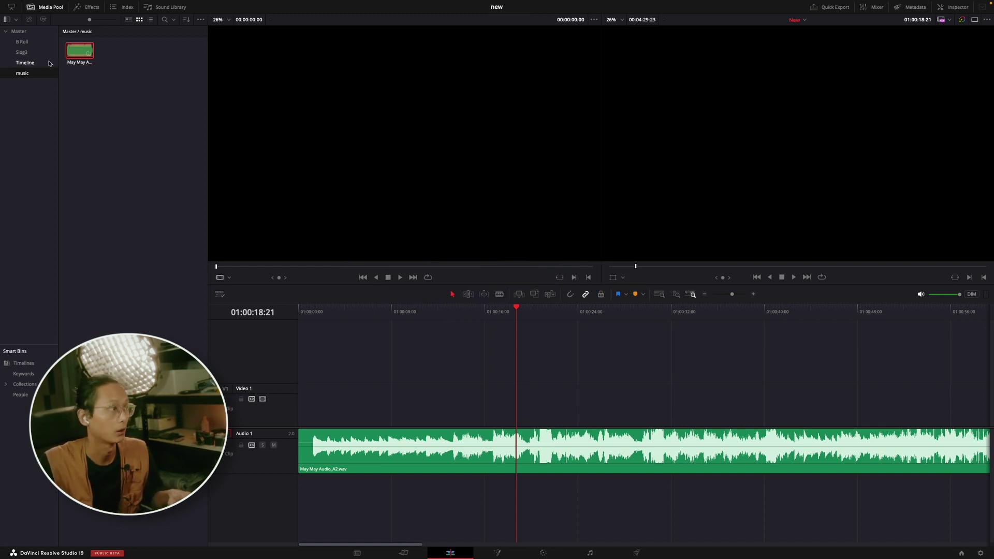
click(22, 52)
- Mark In and Out on FX320210629_2189.MP4 and drop that section onto Video 1 at the playhead
double_click(80, 78)
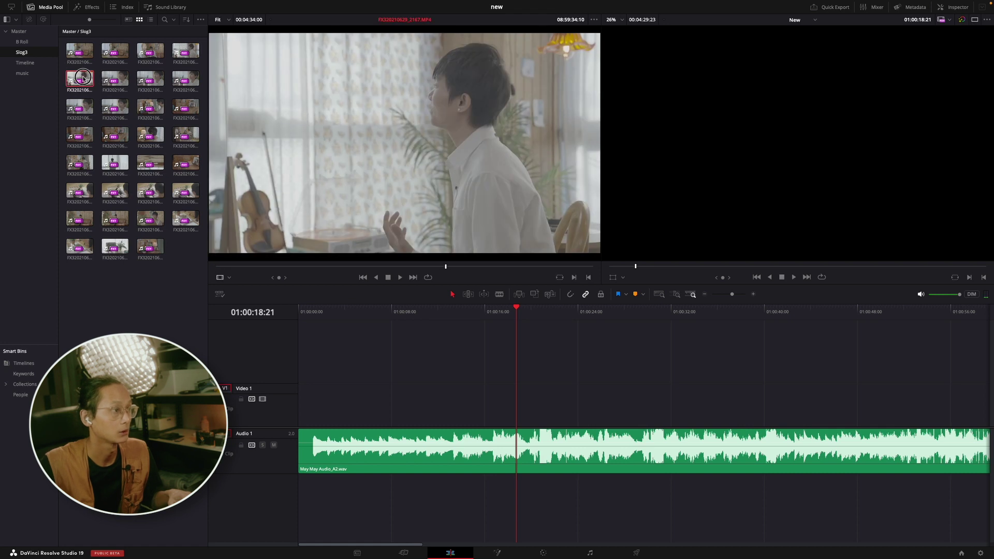
drag(264, 265, 344, 270)
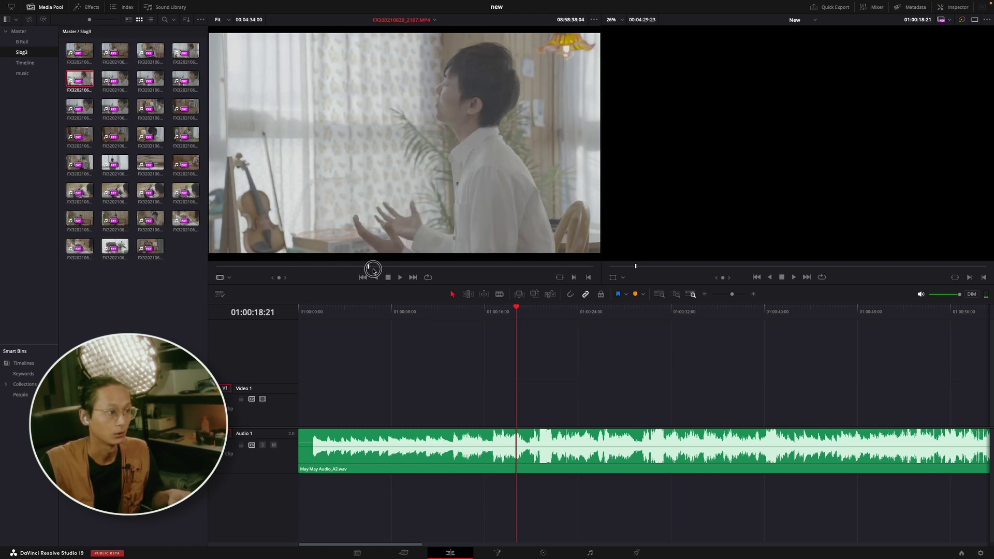
drag(344, 271, 498, 263)
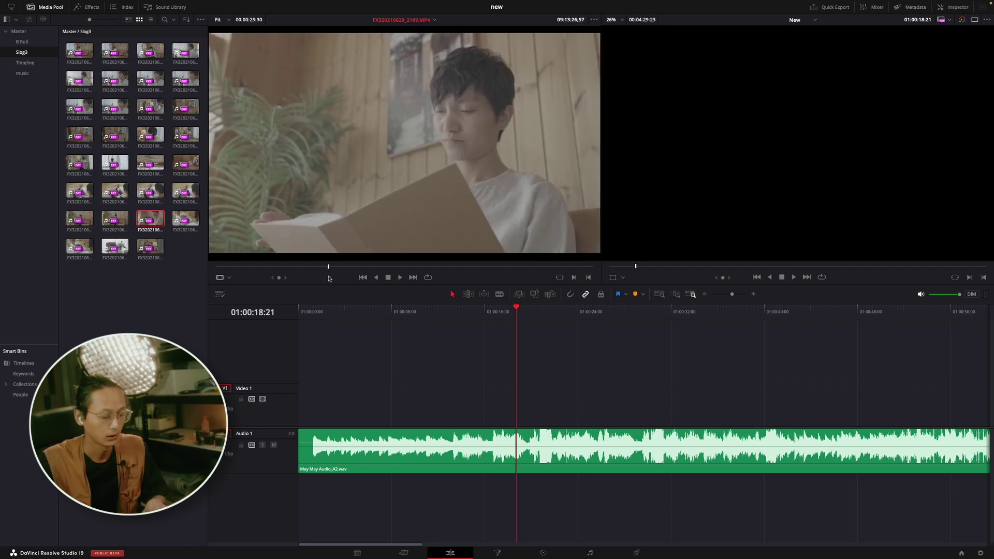
key(i)
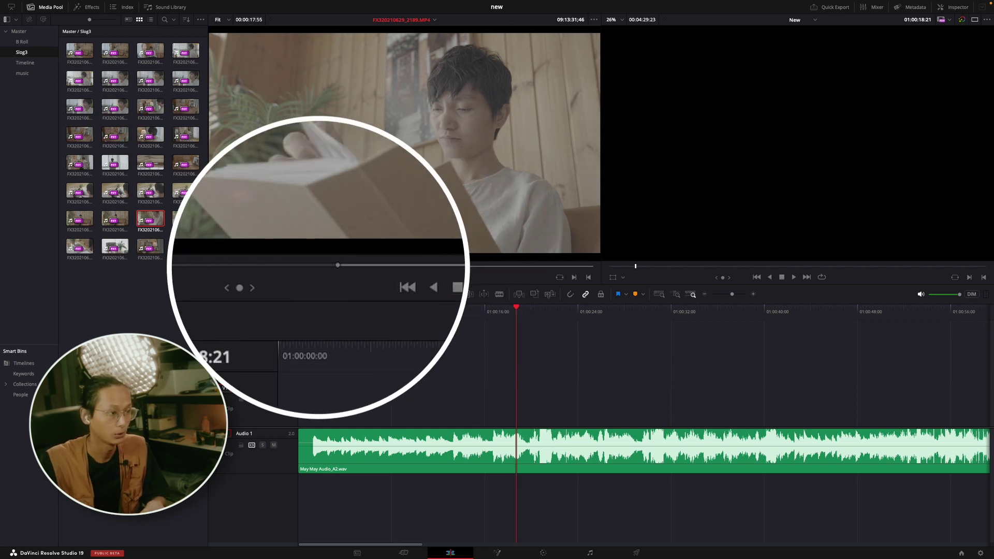
key(o)
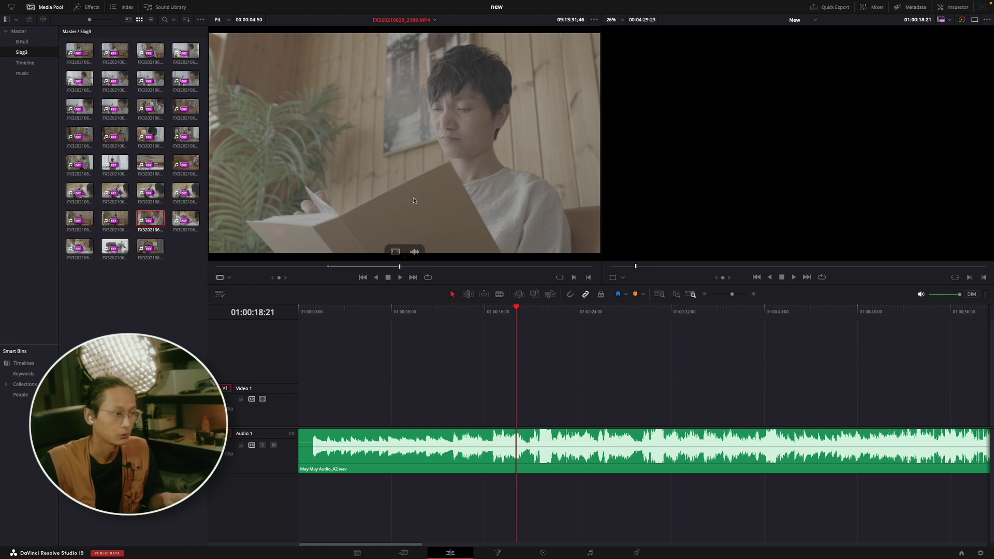
drag(412, 196, 449, 187)
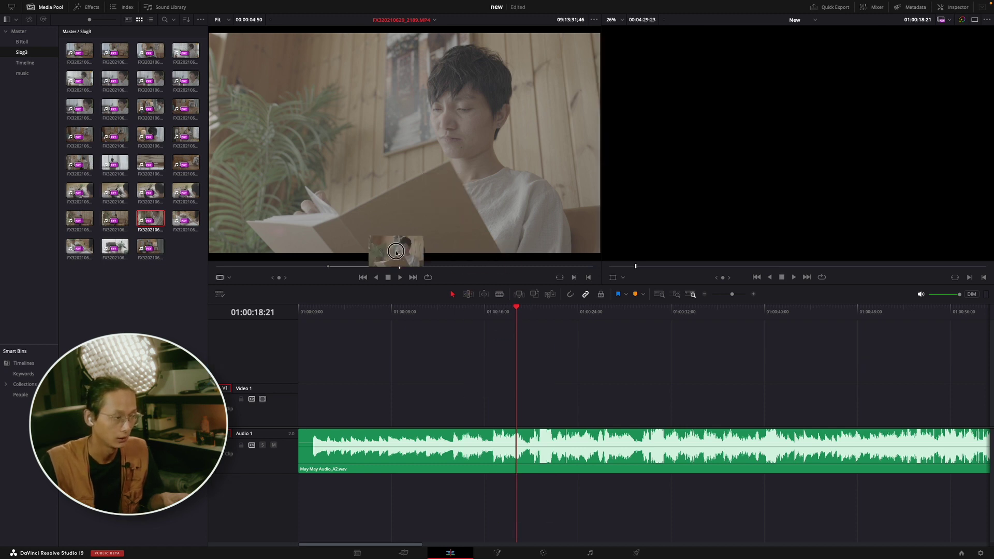
drag(395, 252, 500, 404)
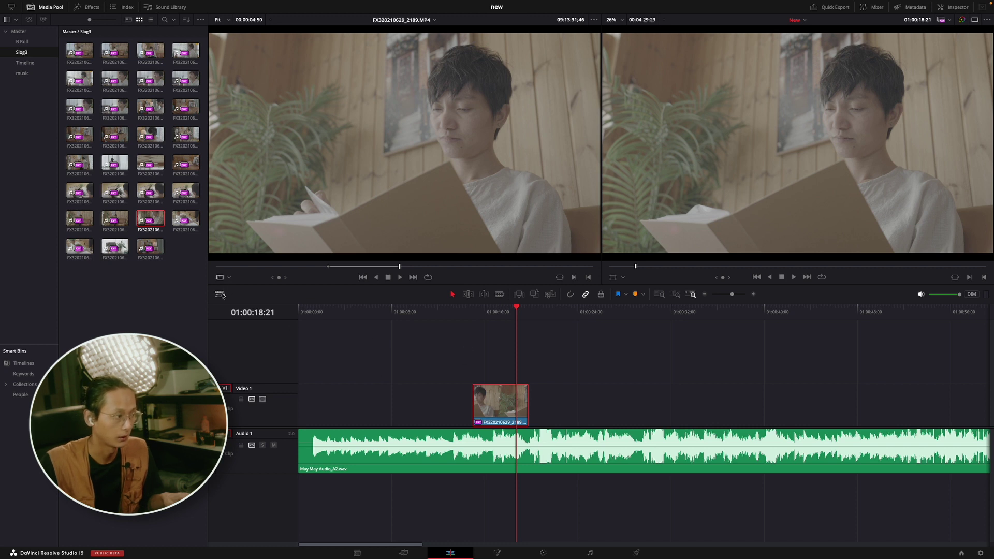
click(220, 295)
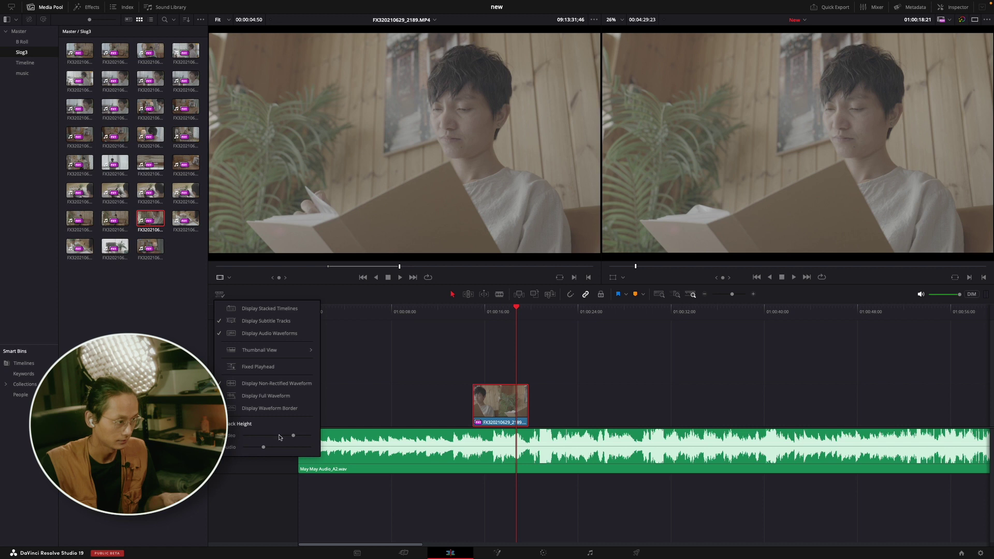
- Adjust the video track height and nudge the Slog3 clip 1 second 13 frames later
drag(293, 435, 247, 434)
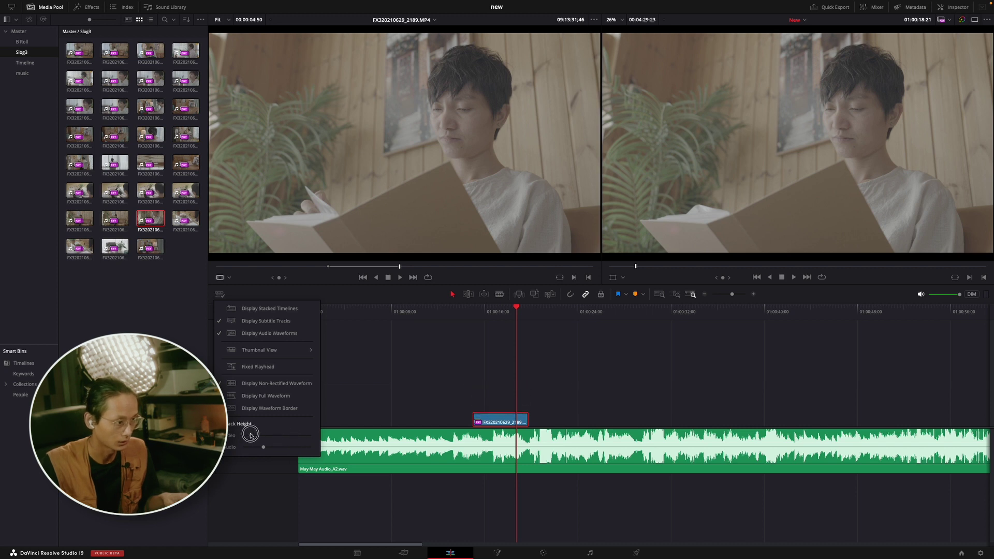
mouse_move(247, 434)
mouse_down()
mouse_move(286, 436)
mouse_move(267, 447)
mouse_up()
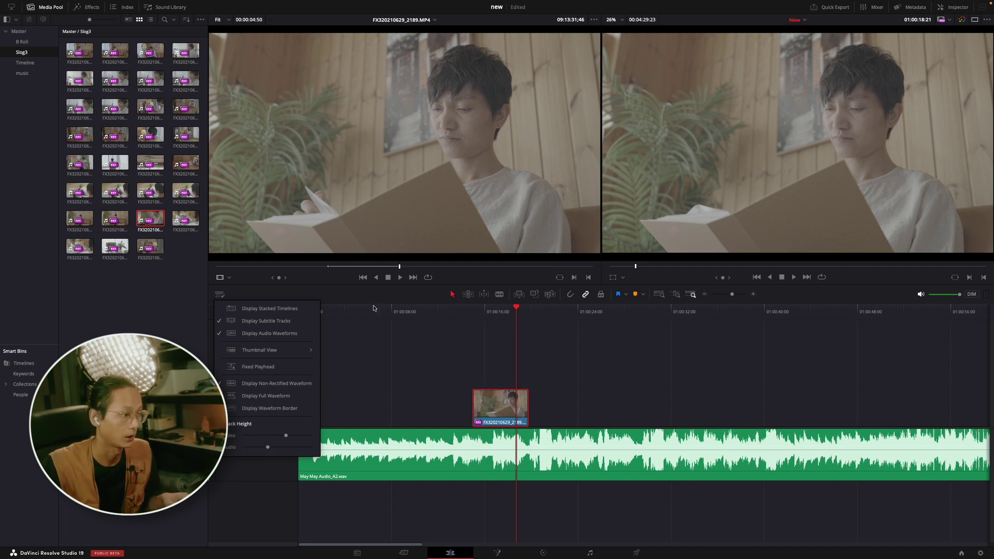
click(337, 335)
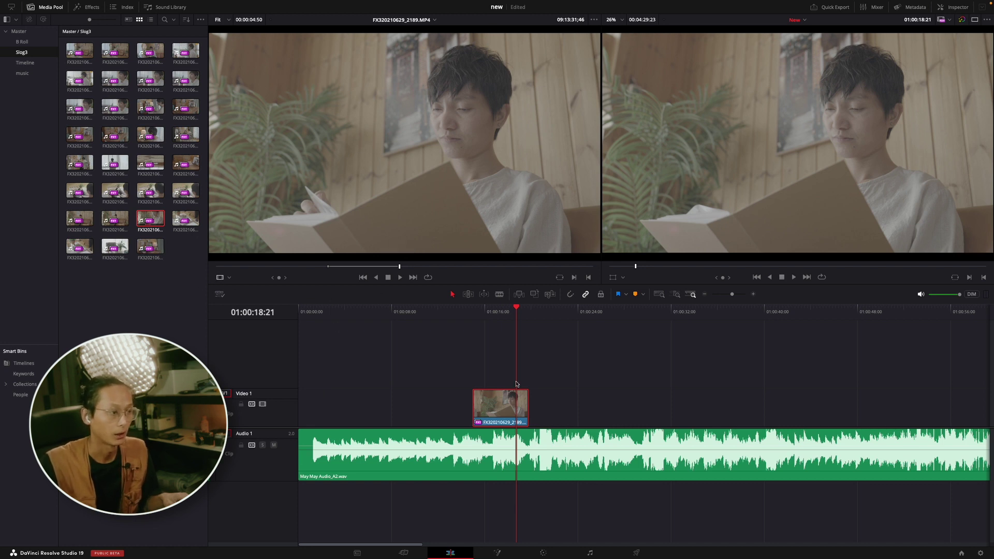
drag(486, 392, 509, 416)
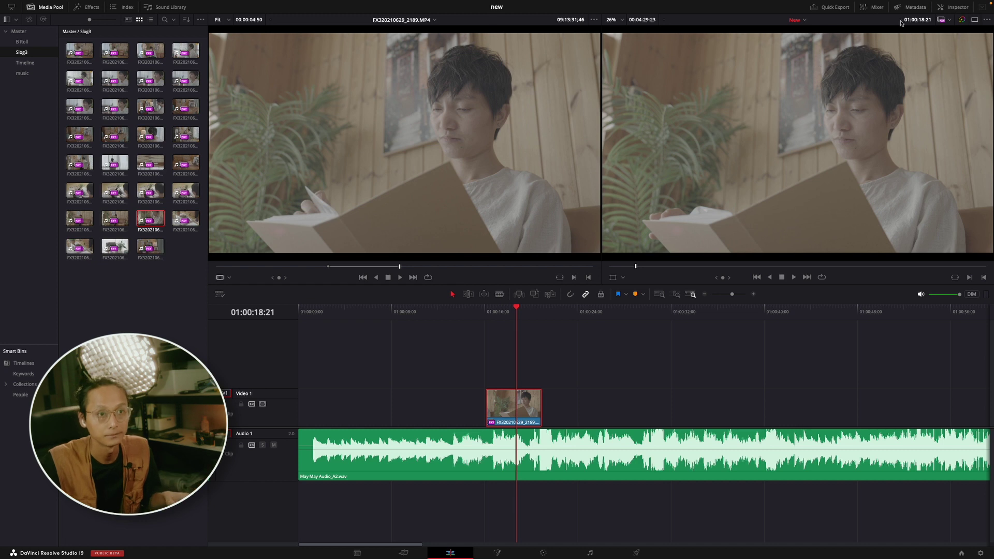
- Check the clip's details, try 50% speed in the Inspector, then undo back to 100%
click(909, 8)
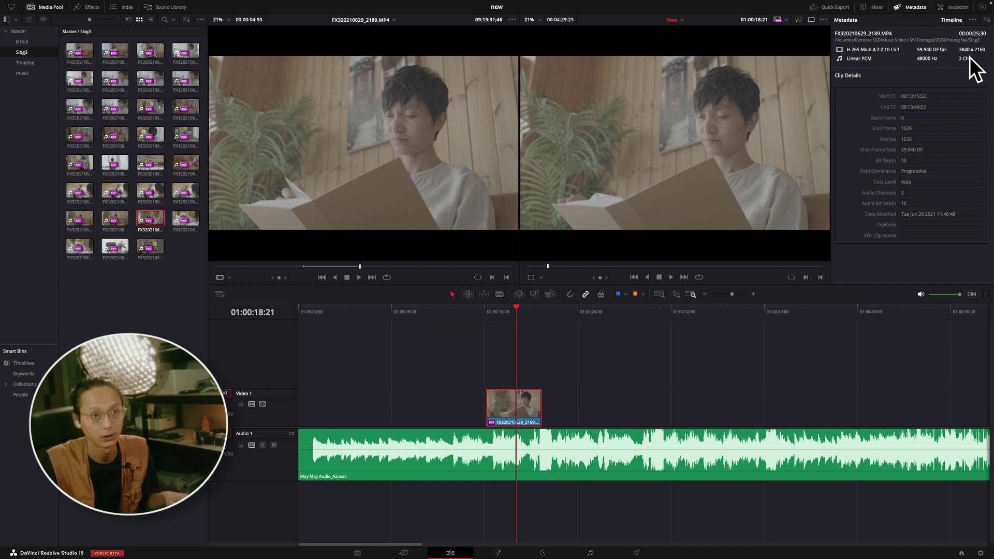
click(909, 8)
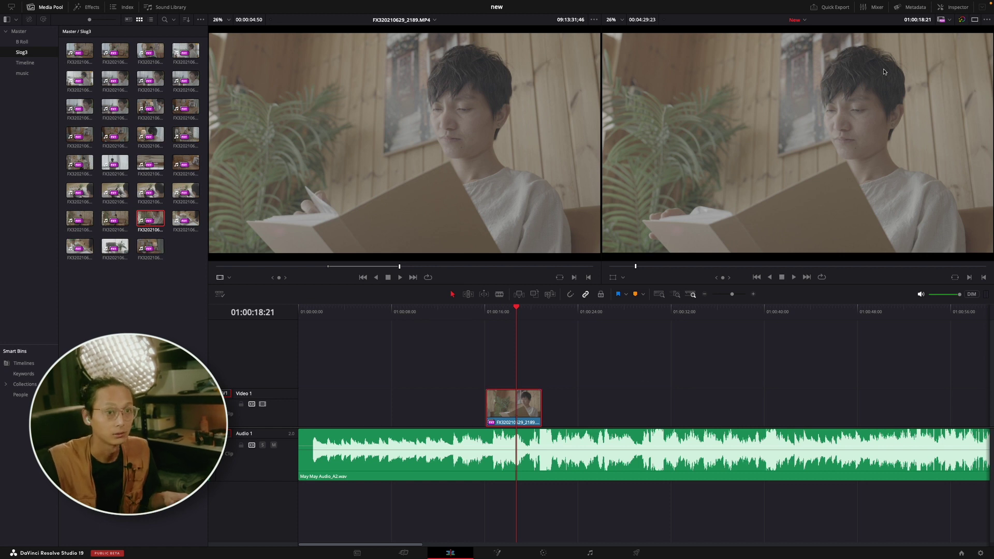
click(942, 9)
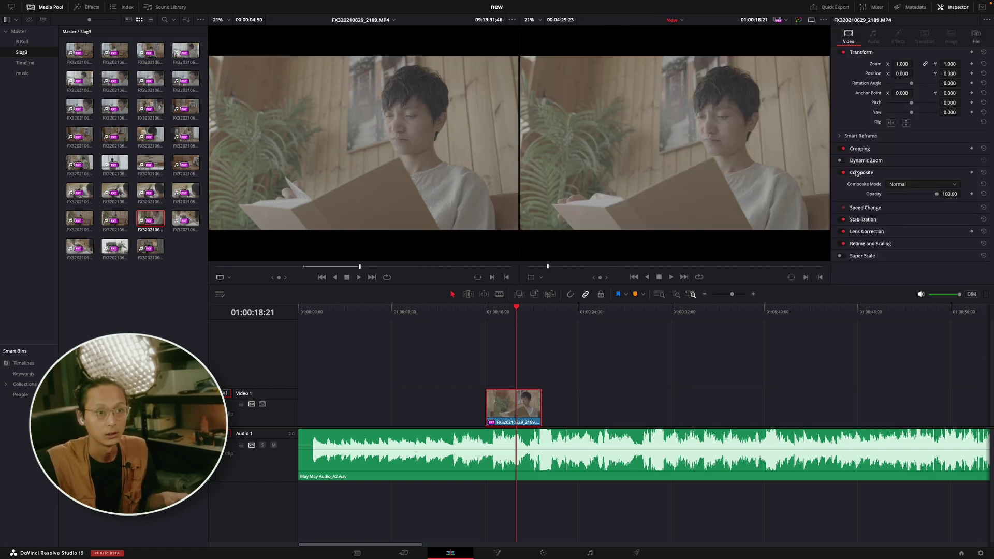
click(878, 208)
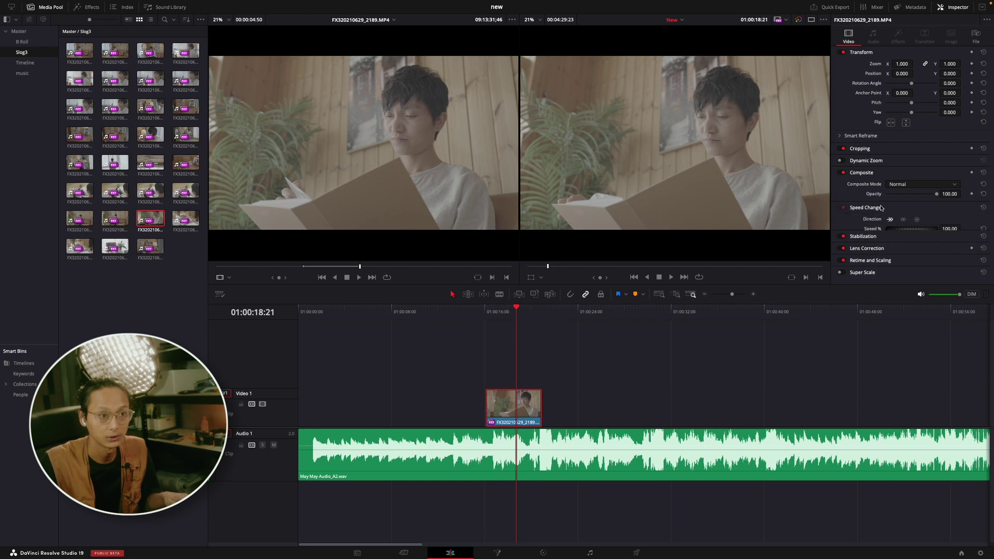
click(946, 228)
text(50)
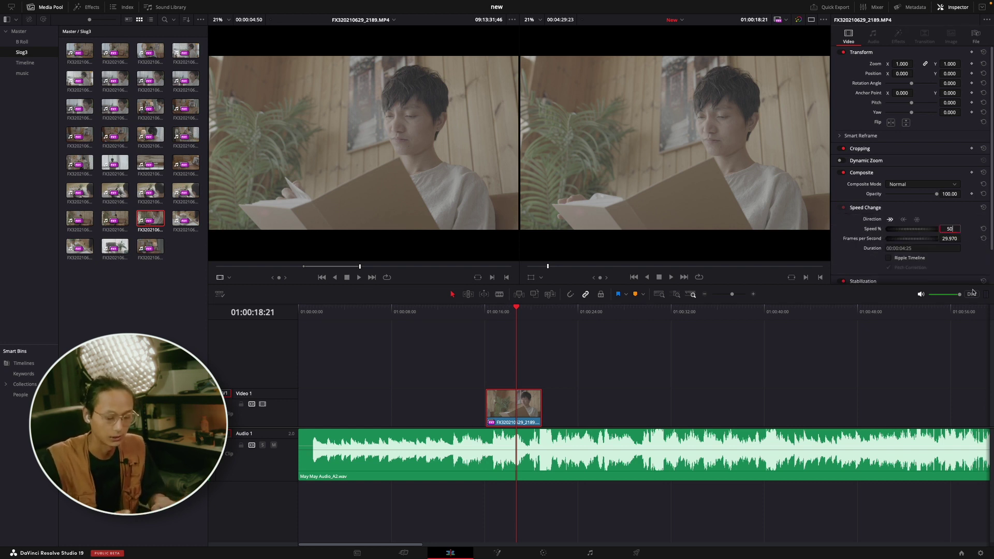
key(Return)
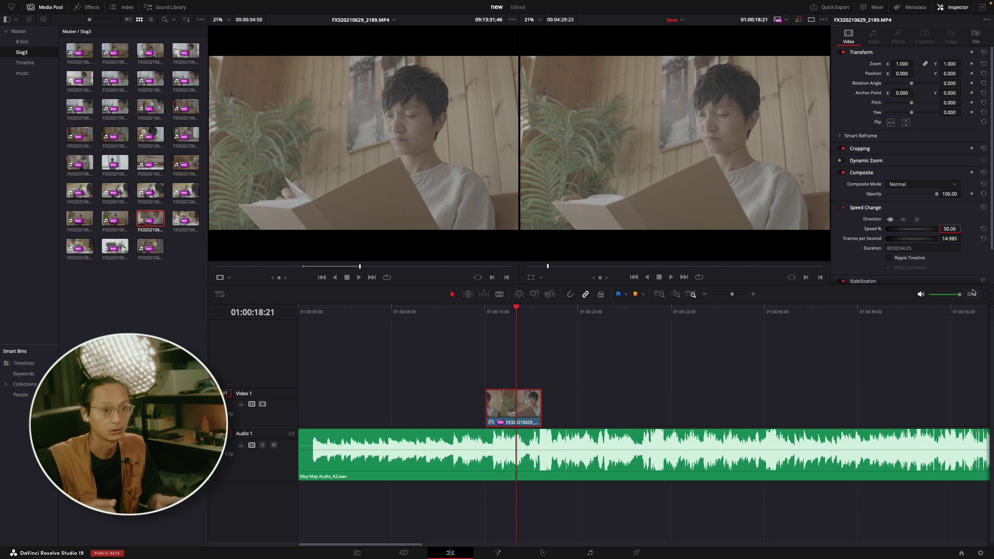
key(ctrl+z)
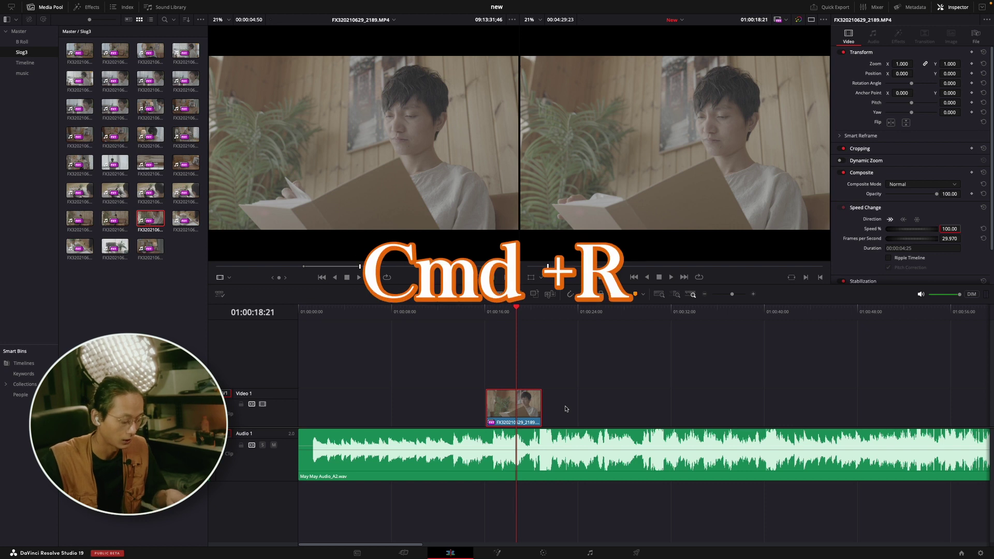
- Retime the Video 1 clip to 50% speed and move it slightly earlier
key(super+r)
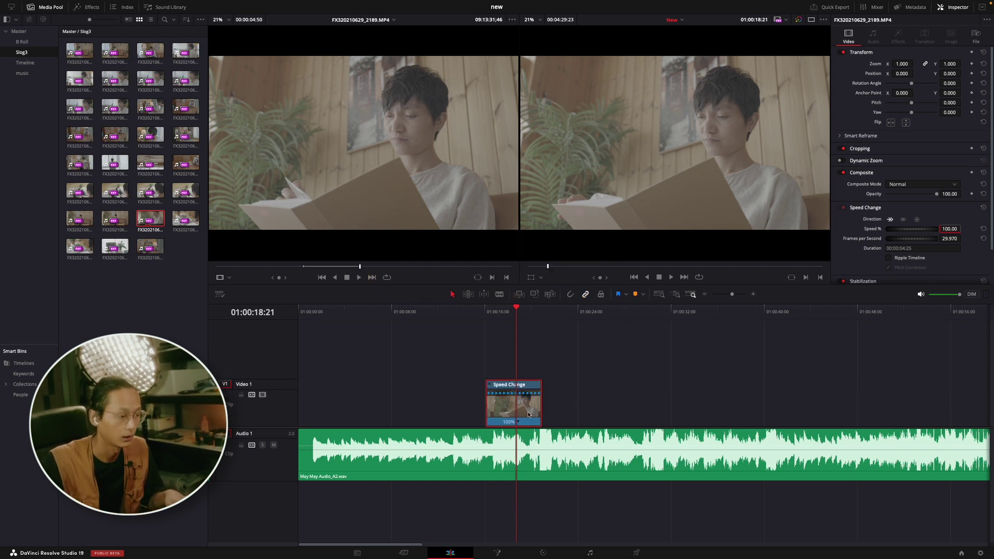
click(516, 422)
mouse_move(556, 452)
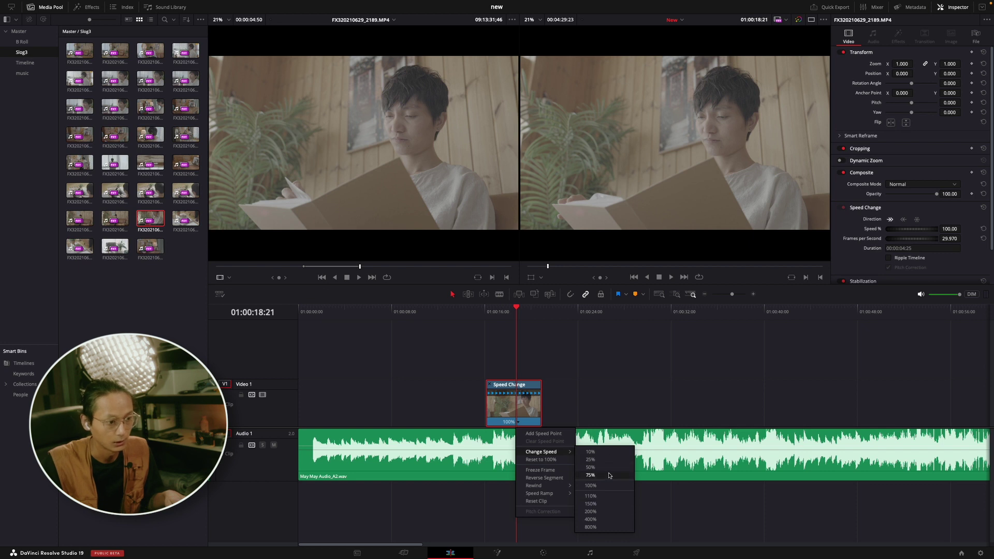
click(607, 470)
click(487, 325)
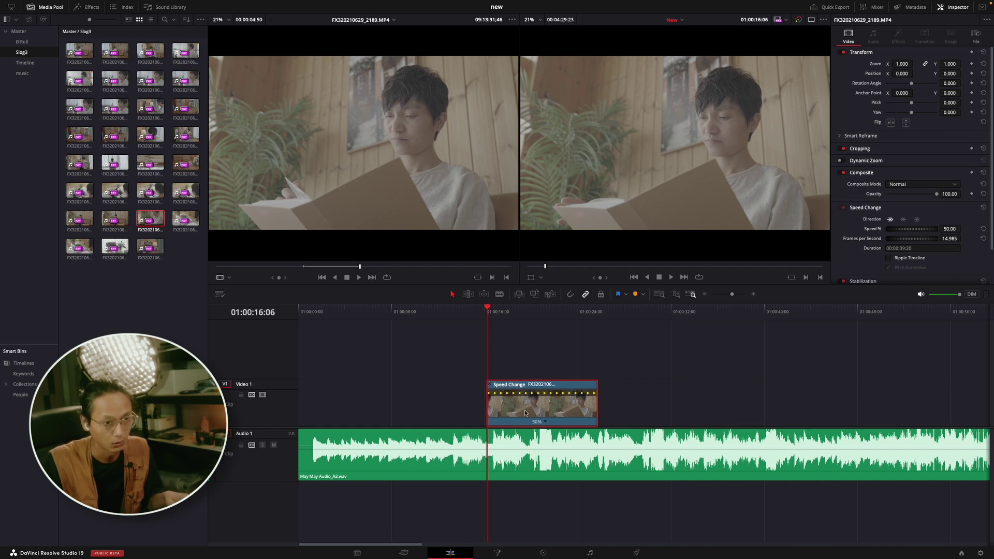
drag(525, 413, 514, 412)
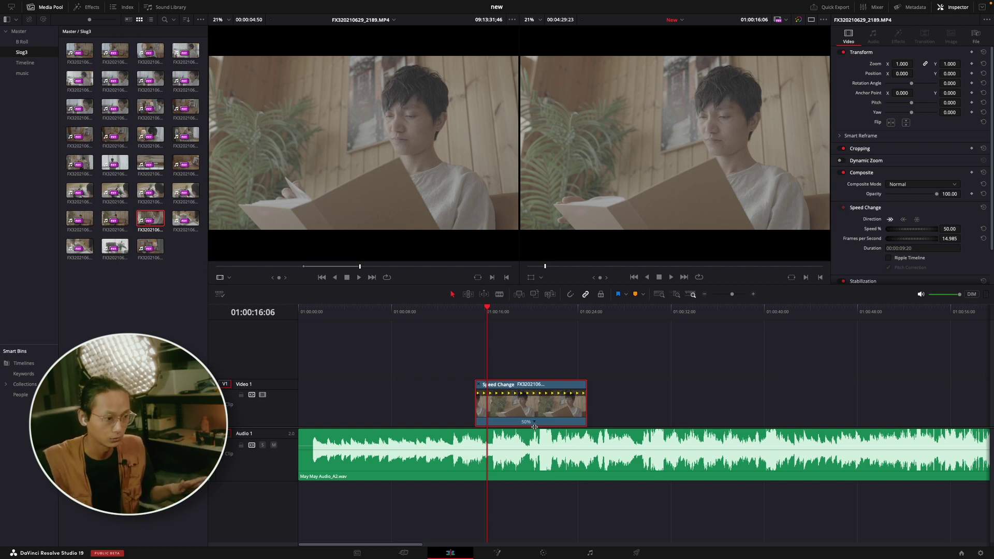
- Undo the 50% change, hide the retime controls, and bring up Change Clip Speed
key(ctrl+z)
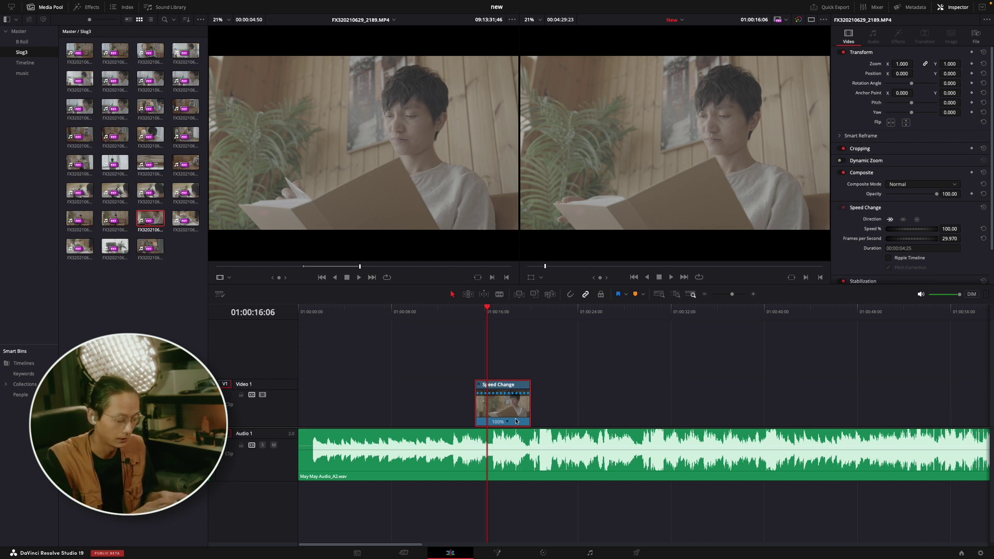
key(ctrl+r)
key(r)
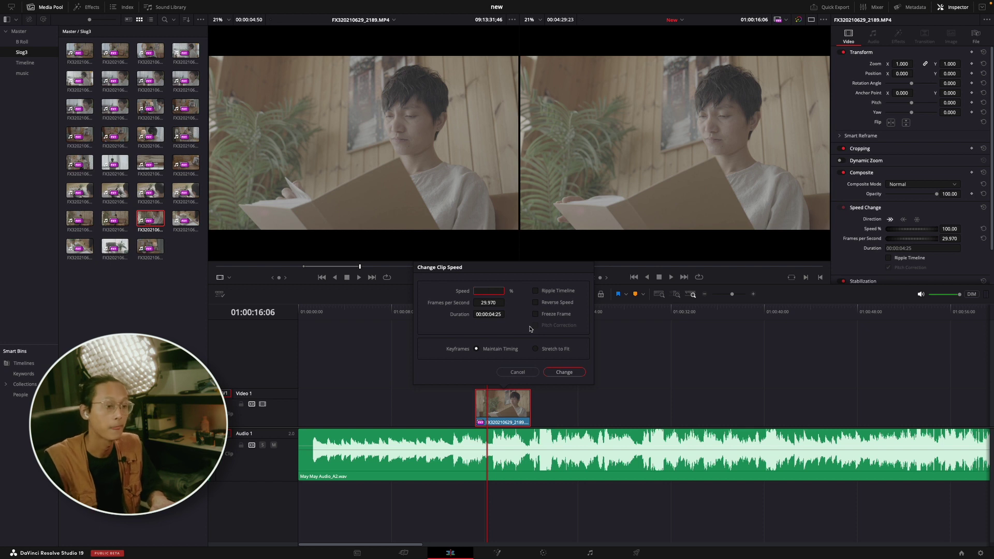
- Apply 40% clip speed, preview the slowed clip, then undo back to 100%
text(40)
click(564, 372)
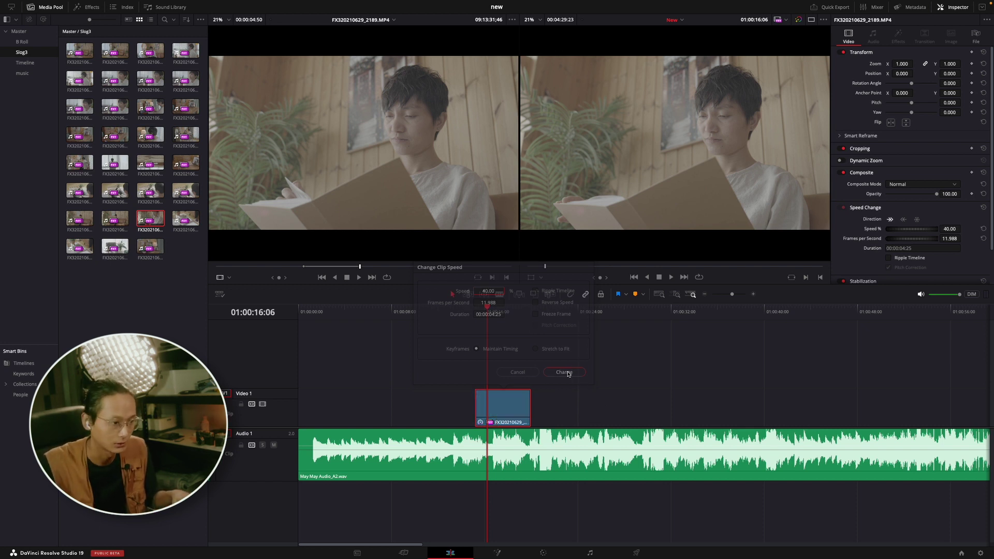
mouse_move(487, 313)
mouse_down()
mouse_move(499, 335)
mouse_move(474, 335)
mouse_up()
key(space)
key(space)
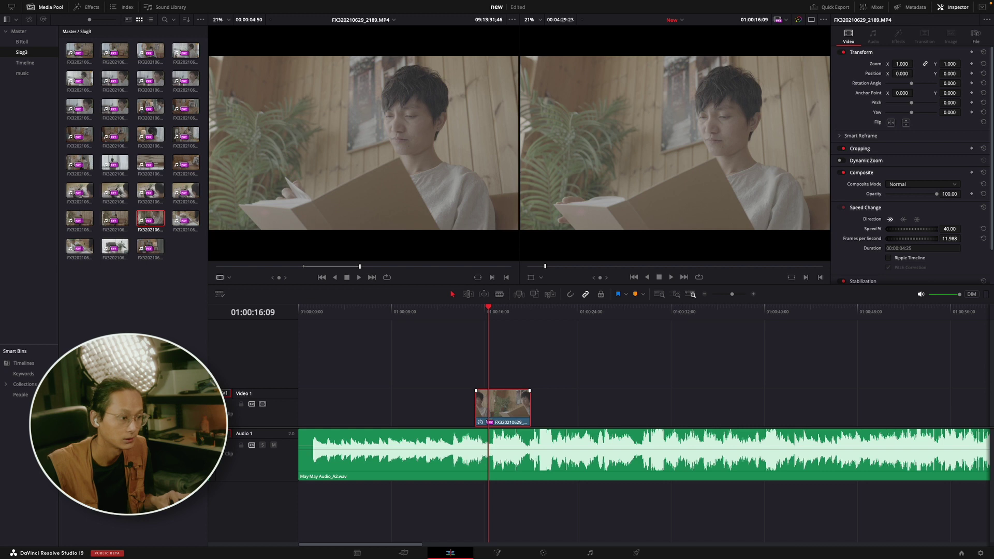
key(ctrl+z)
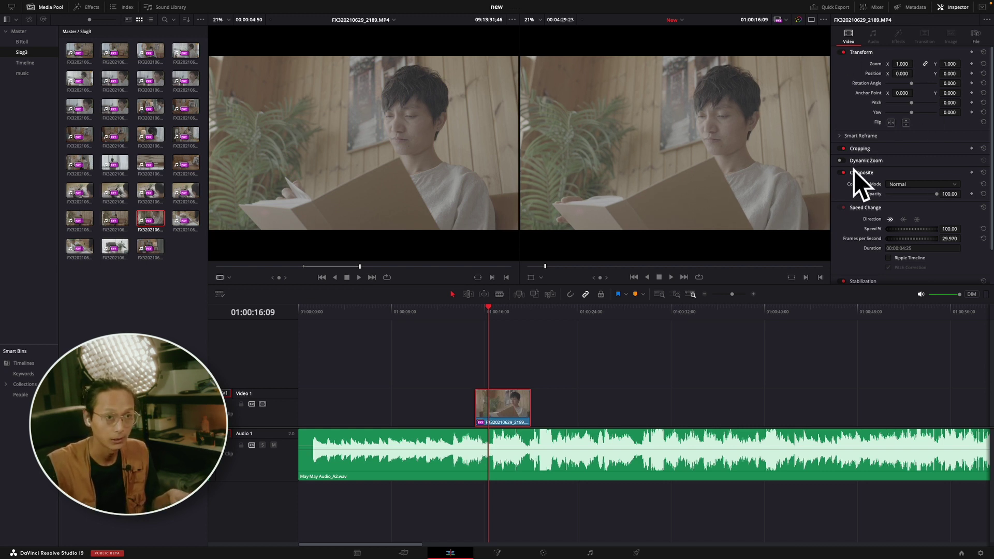
- Reset the clip zoom to 1.000 and shift the clip earlier on Video 1
drag(900, 64, 898, 64)
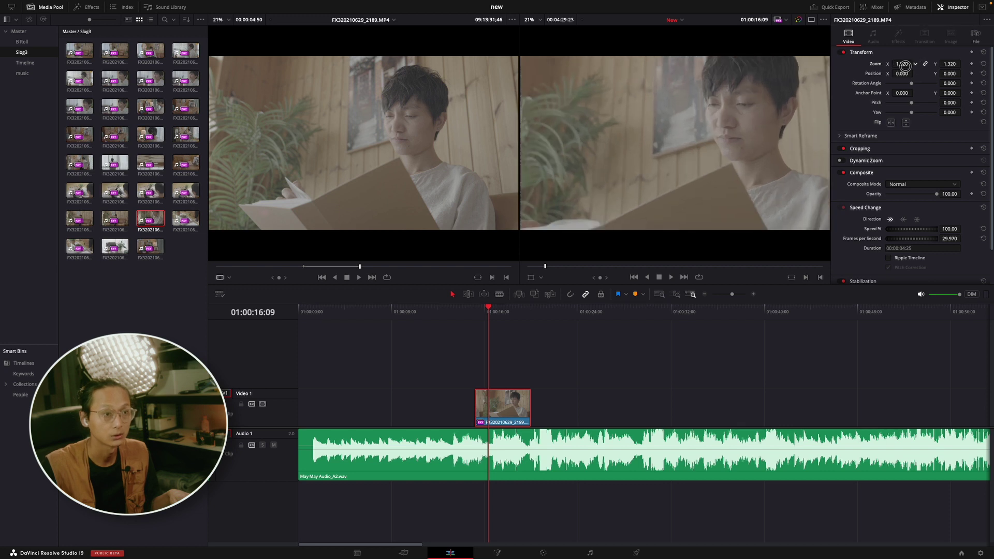
double_click(876, 63)
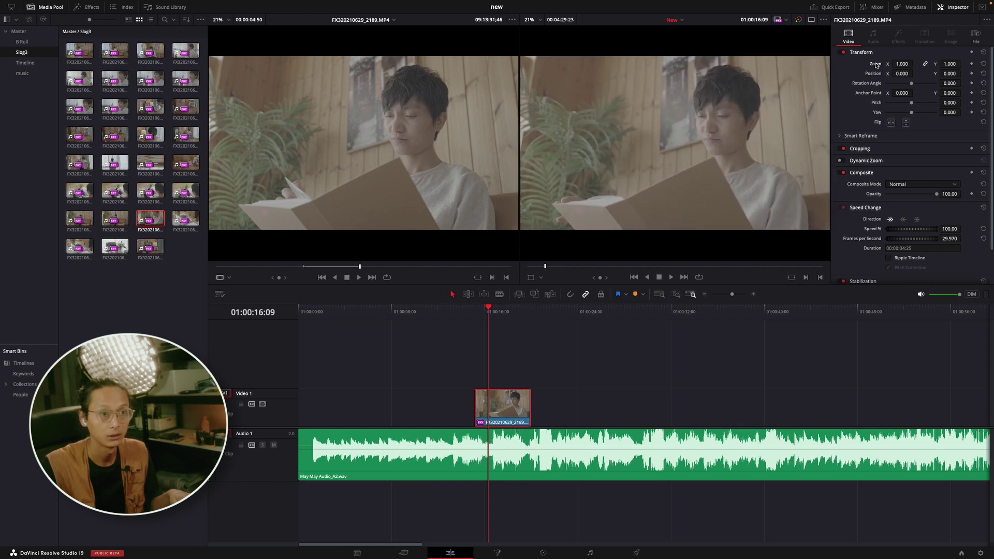
key(shift+Left)
key(ctrl+equal)
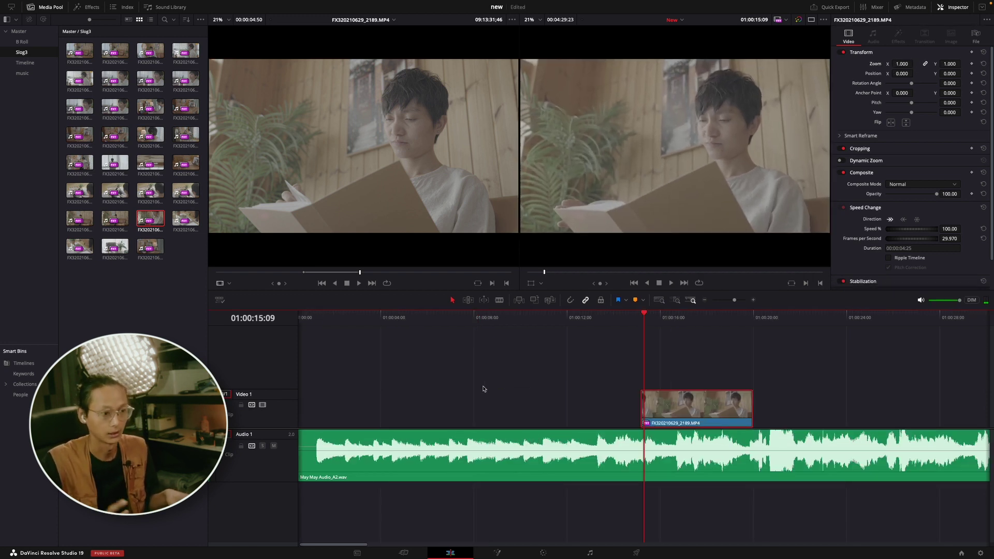
key(ctrl+equal)
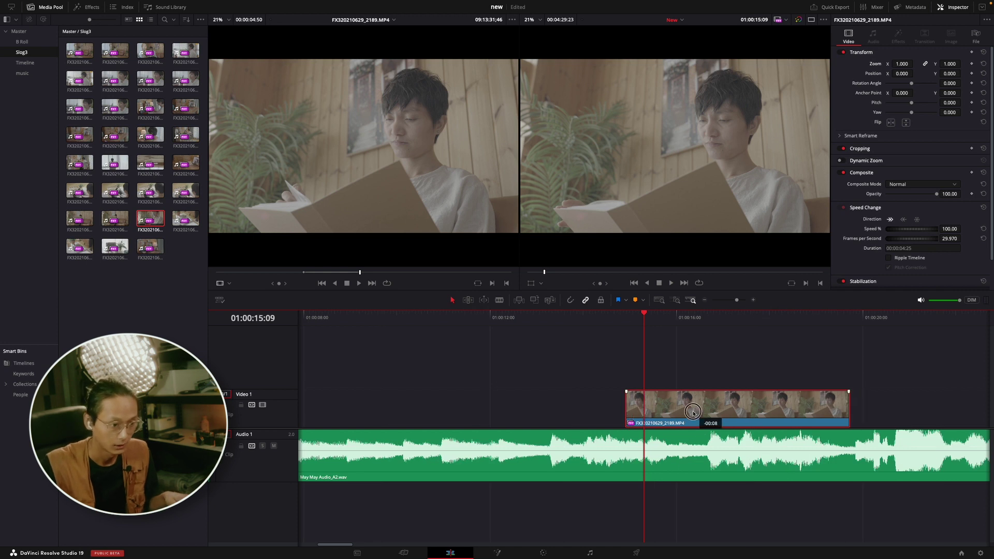
drag(699, 412, 614, 412)
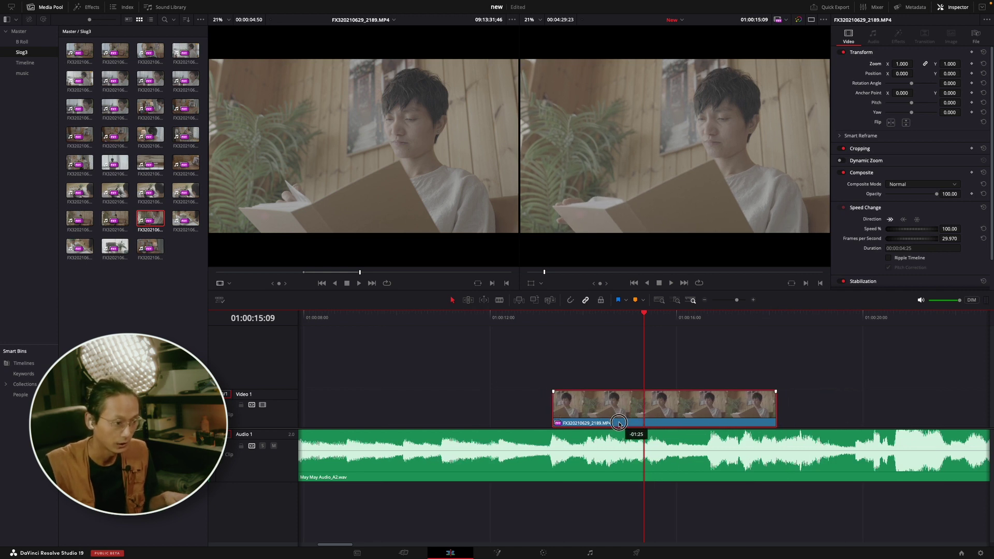
click(553, 391)
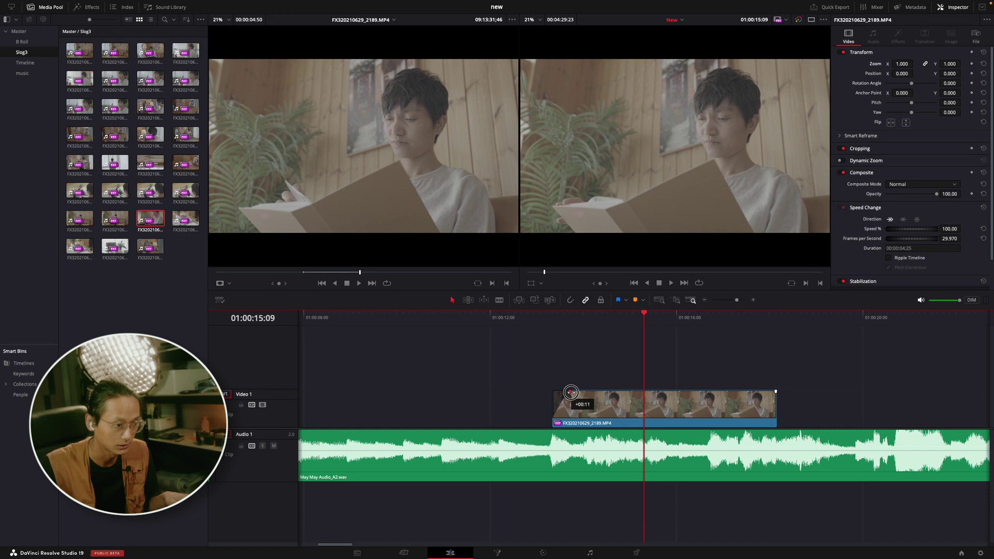
- Trim the clip's end and play the section back from just before it
drag(775, 392, 759, 393)
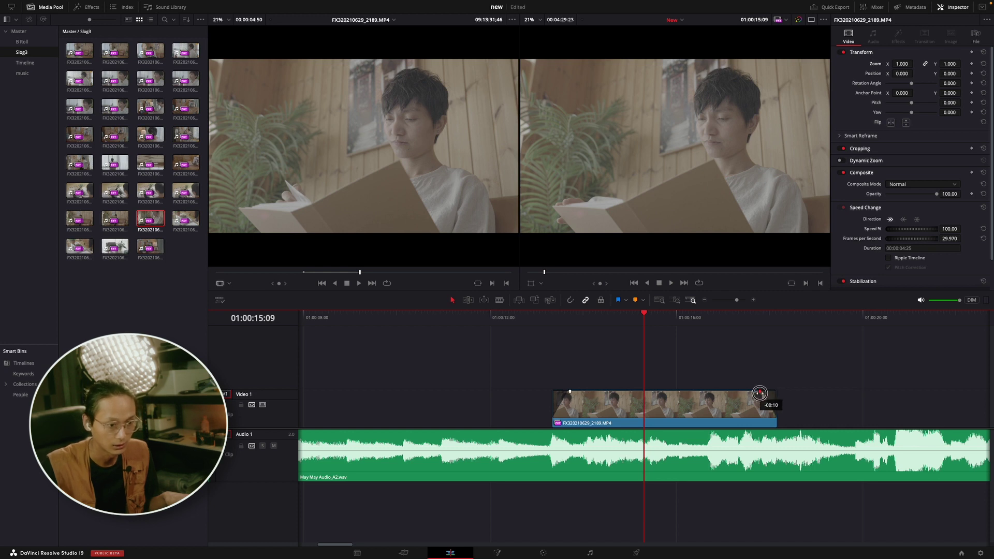
click(532, 316)
key(space)
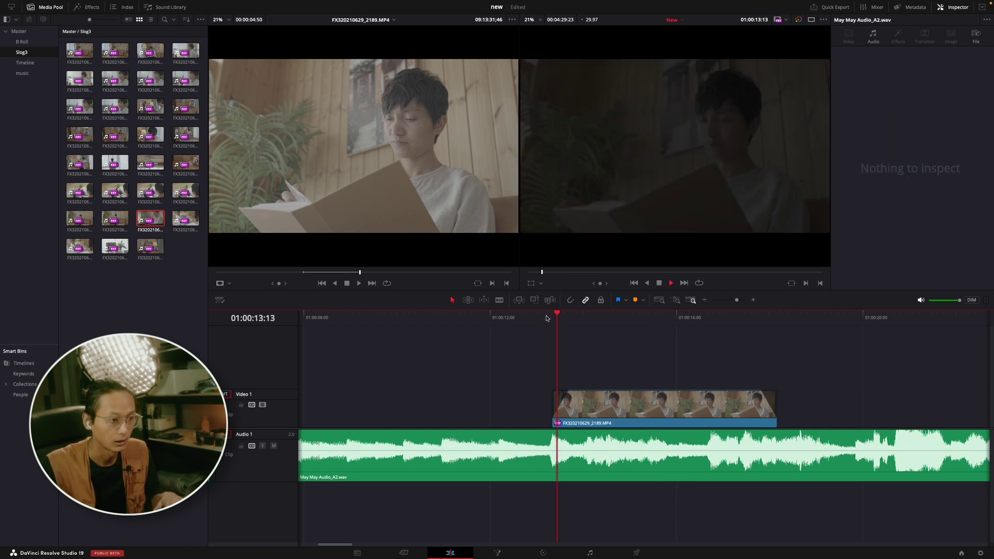
click(546, 318)
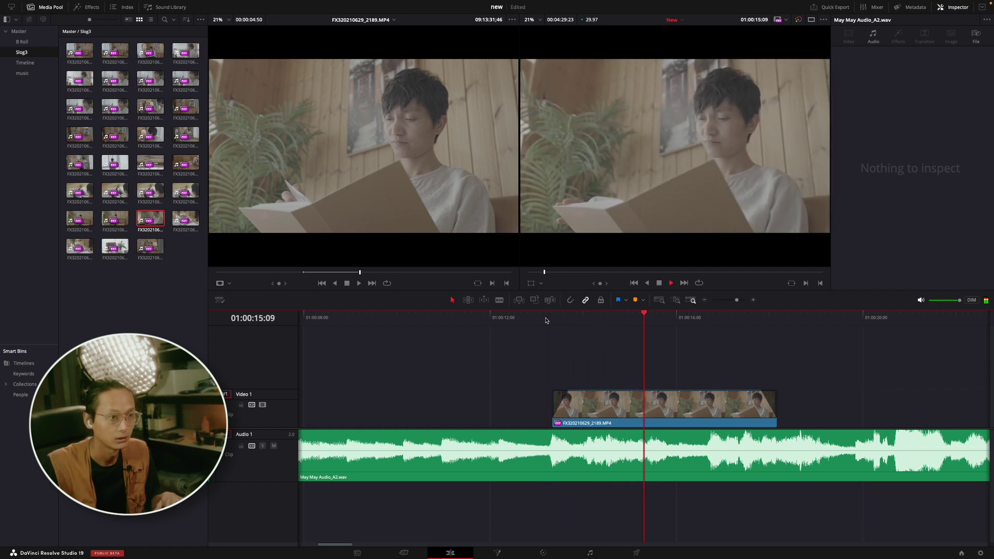
key(space)
- Save the project, switch to Trim Edit Mode, and park the playhead at 01:00:15:09
click(718, 408)
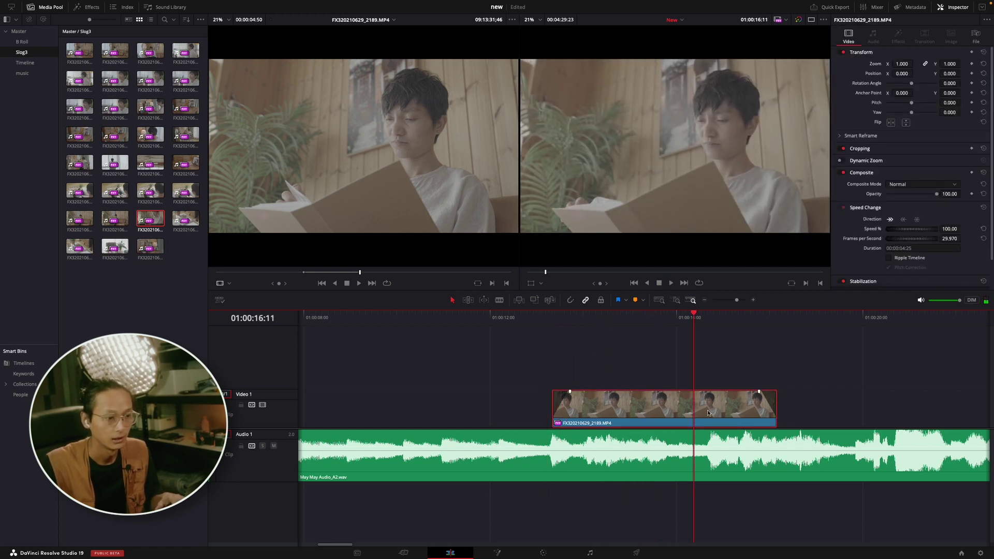
key(ctrl+s)
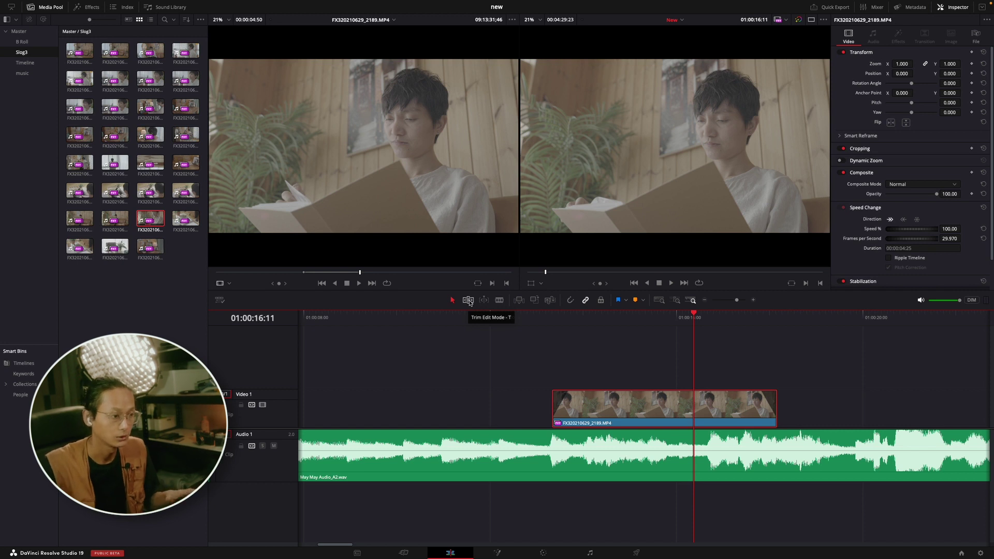
key(t)
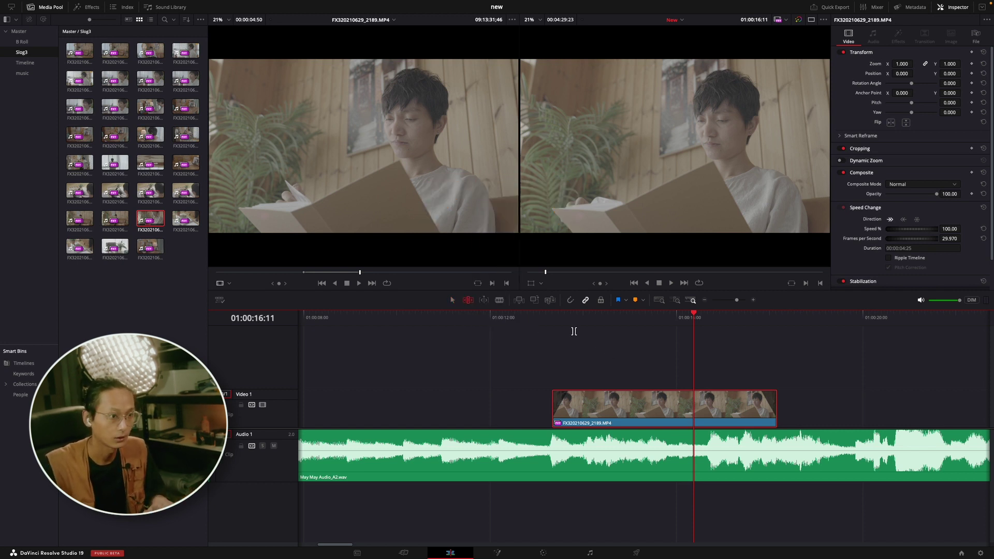
drag(587, 323, 644, 322)
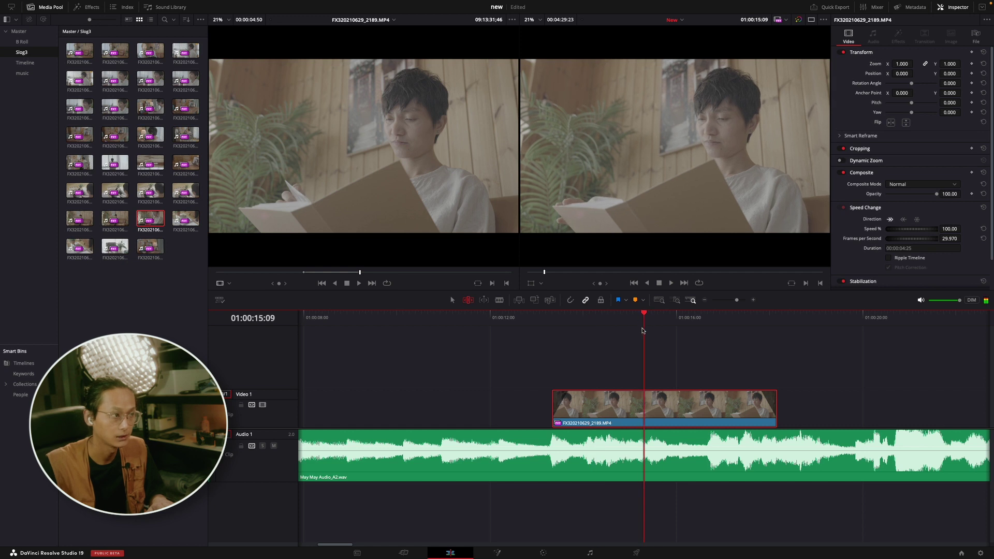
- Place FX320210629_2180 on Video 1 butted against the 2189 clip's end at 01:00:18:09
click(121, 163)
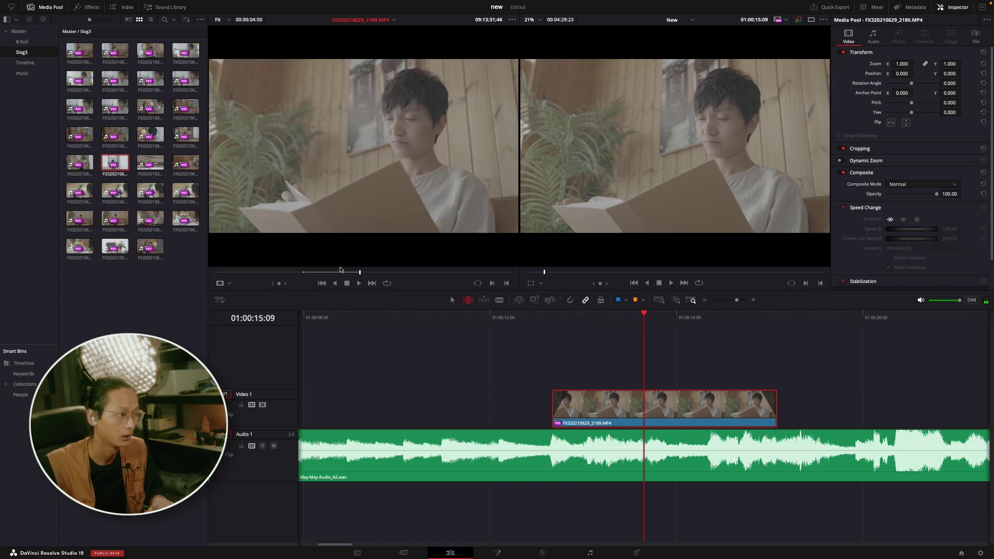
drag(121, 167, 430, 361)
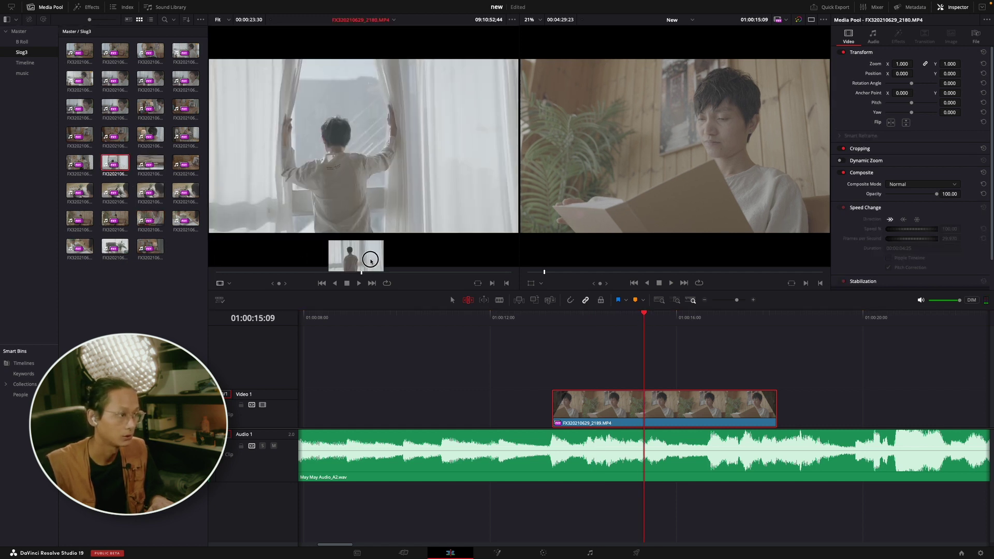
drag(431, 361, 483, 368)
key(shift+F12)
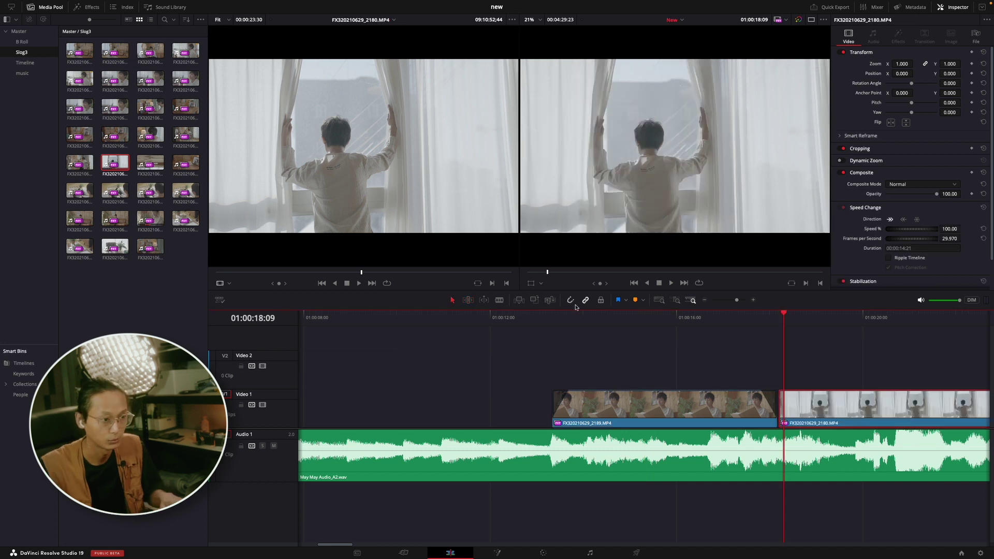
drag(816, 410, 873, 408)
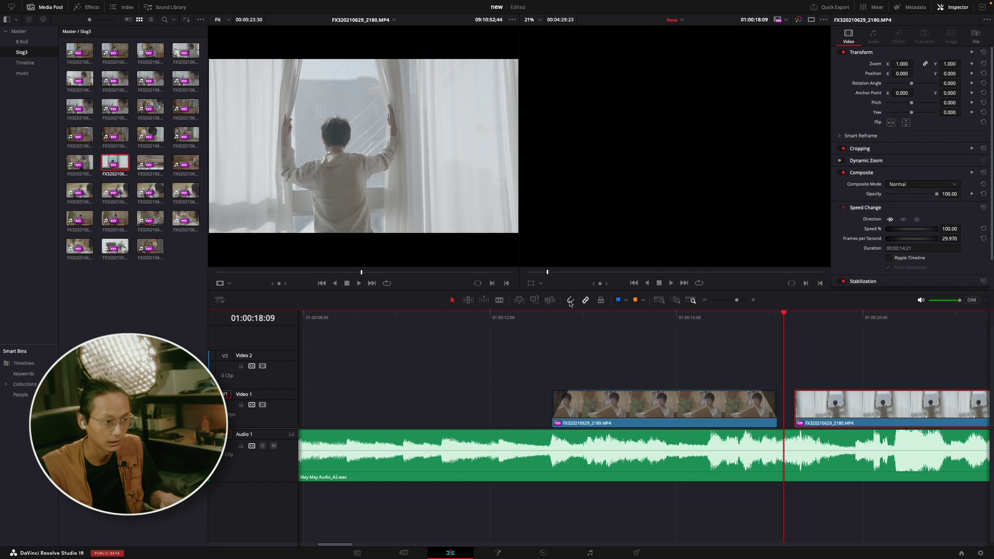
drag(844, 404, 828, 406)
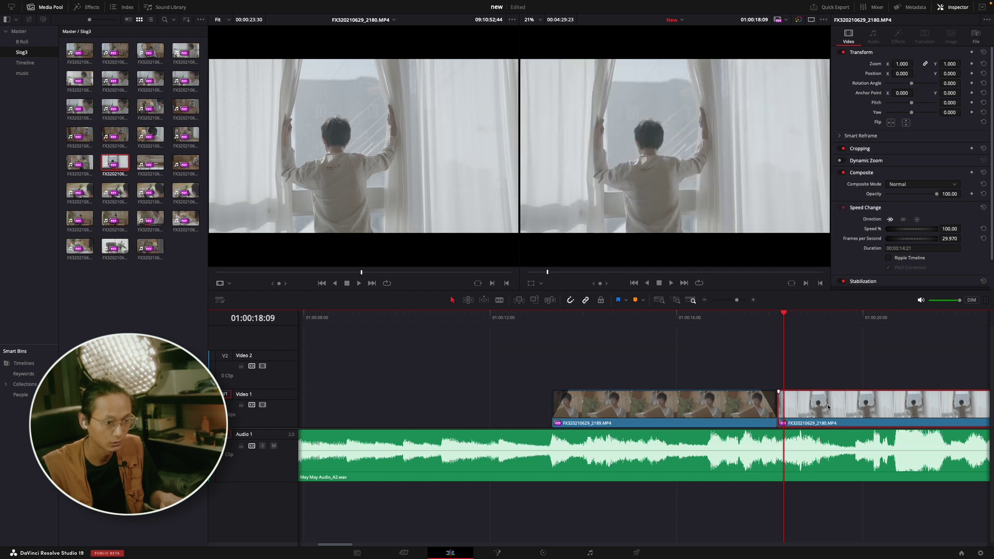
- Slip the 2189 clip's footage about one second earlier without moving it on Video 1
scroll(621, 357, right, 10)
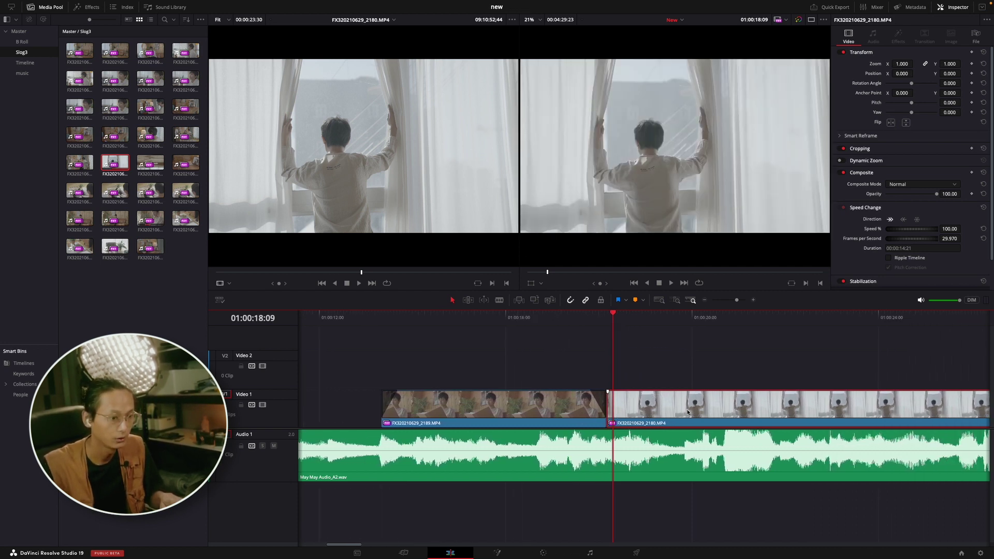
click(490, 316)
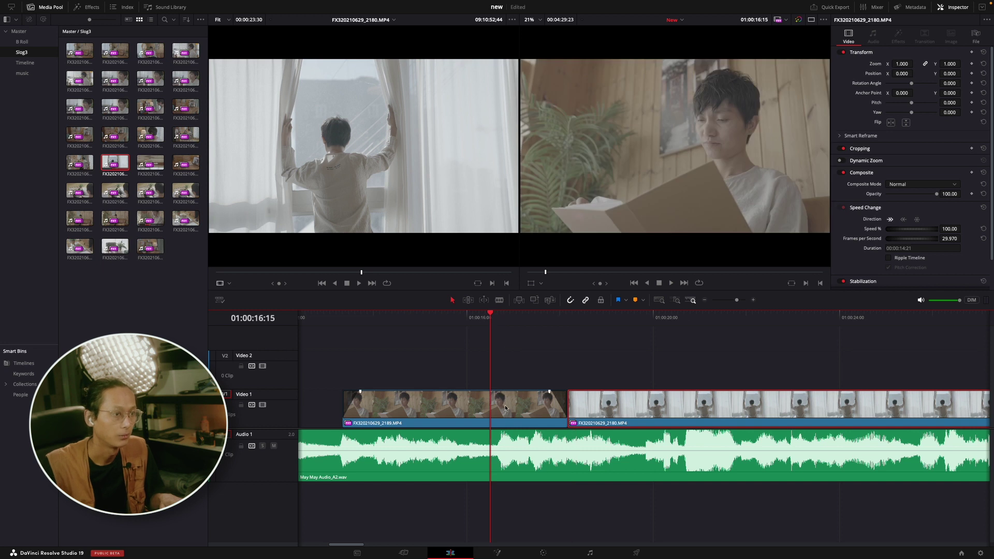
click(512, 417)
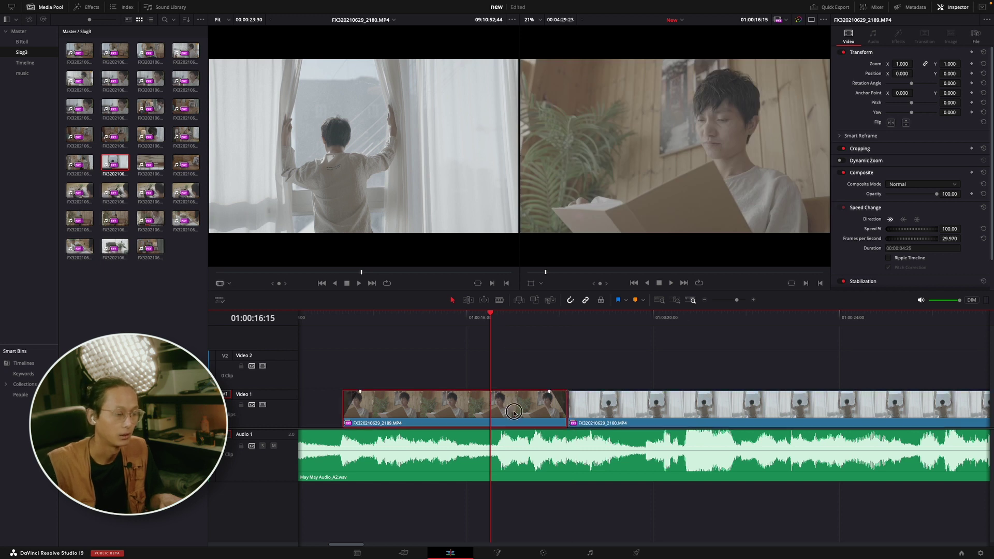
click(501, 321)
key(b)
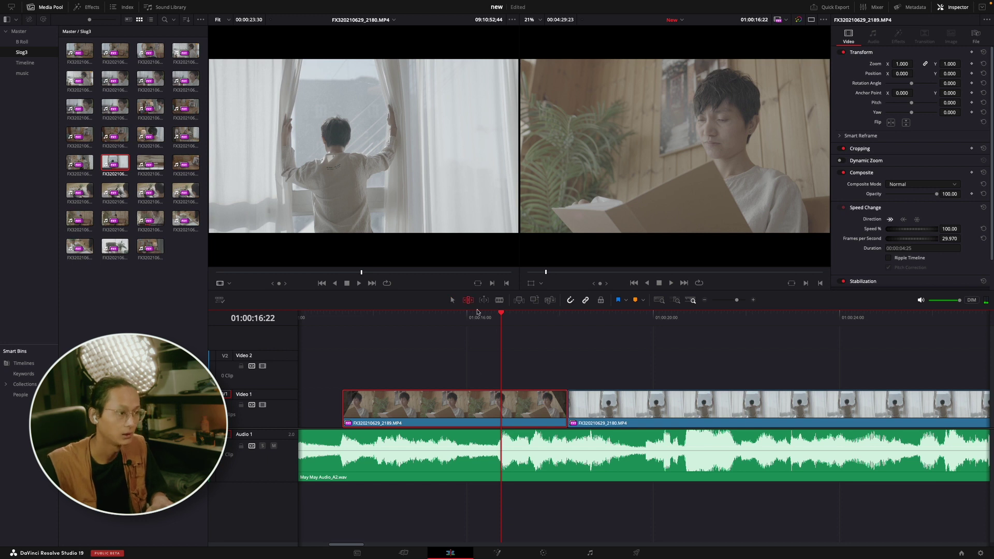
drag(518, 401, 506, 404)
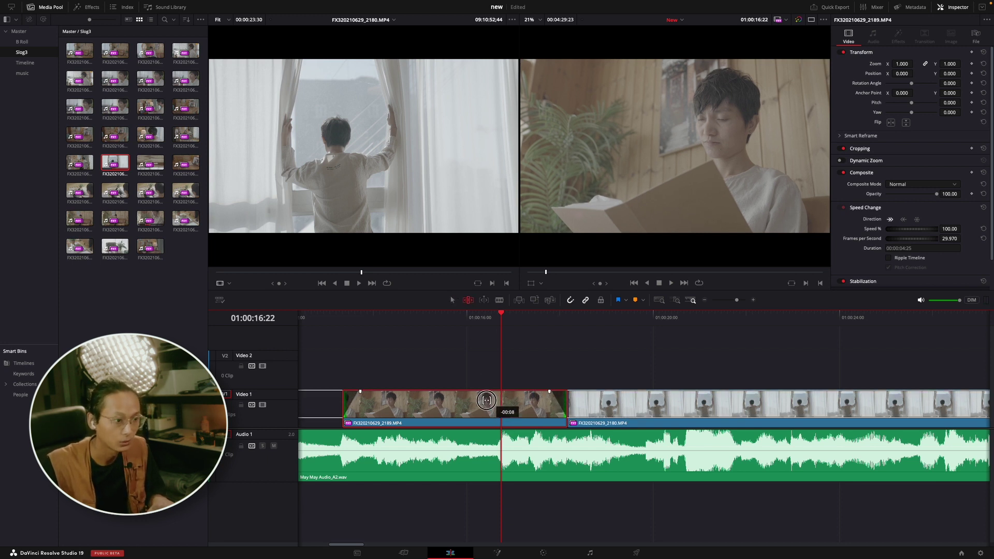
drag(556, 318, 540, 322)
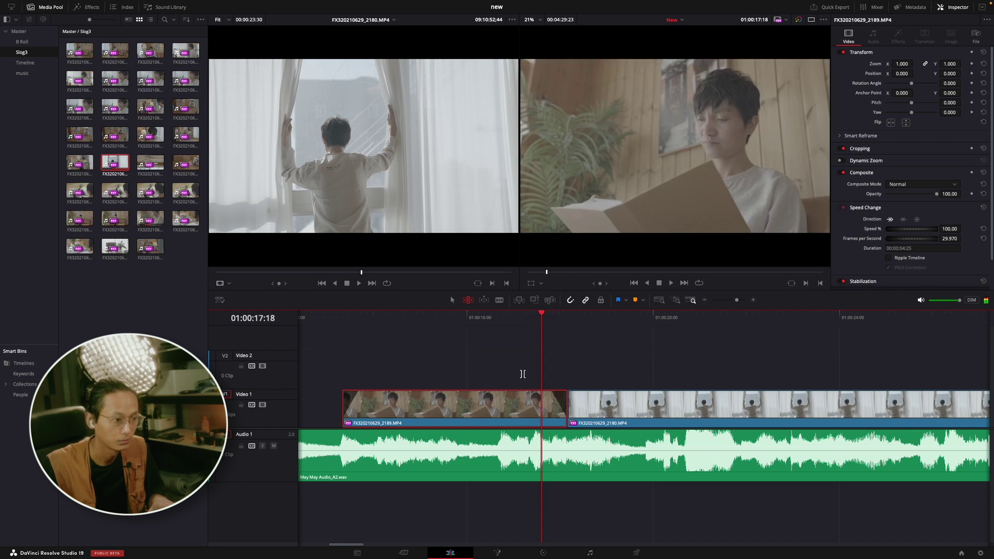
drag(545, 402, 438, 391)
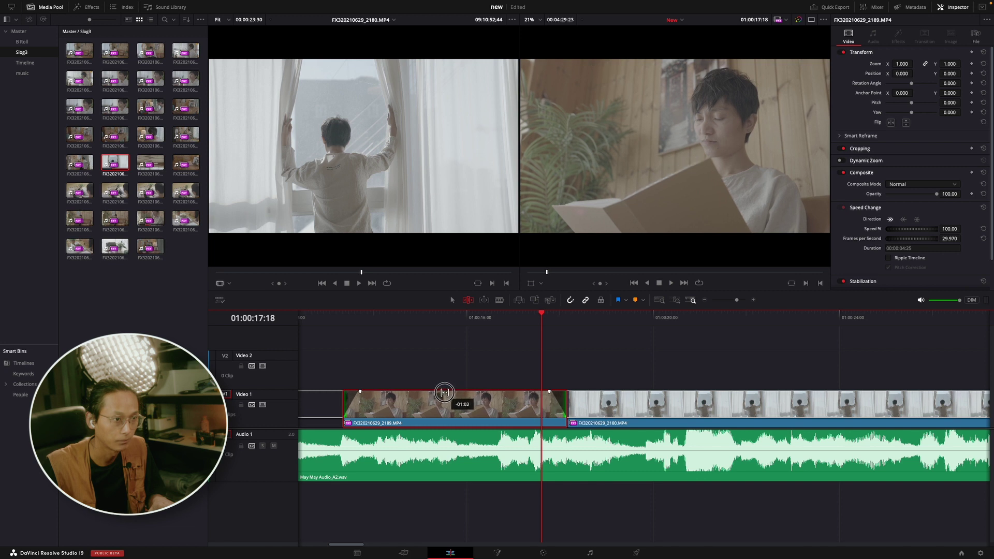
click(366, 313)
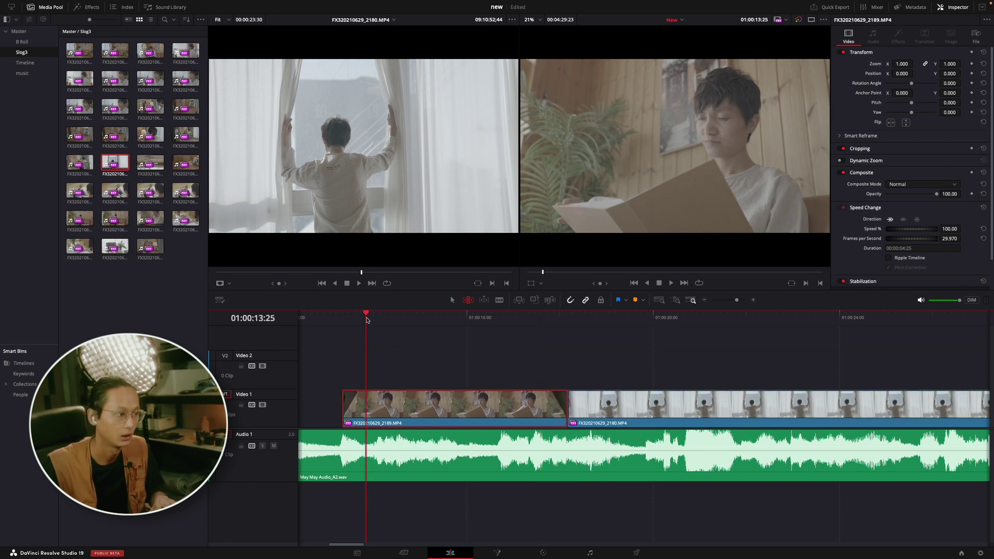
key(space)
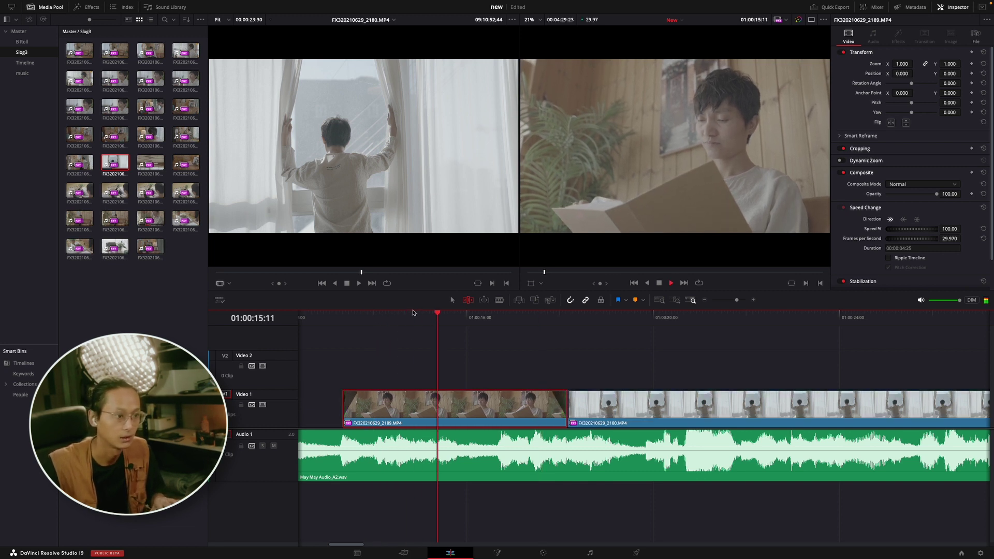
key(l)
key(l)
key(l)
key(k)
click(455, 314)
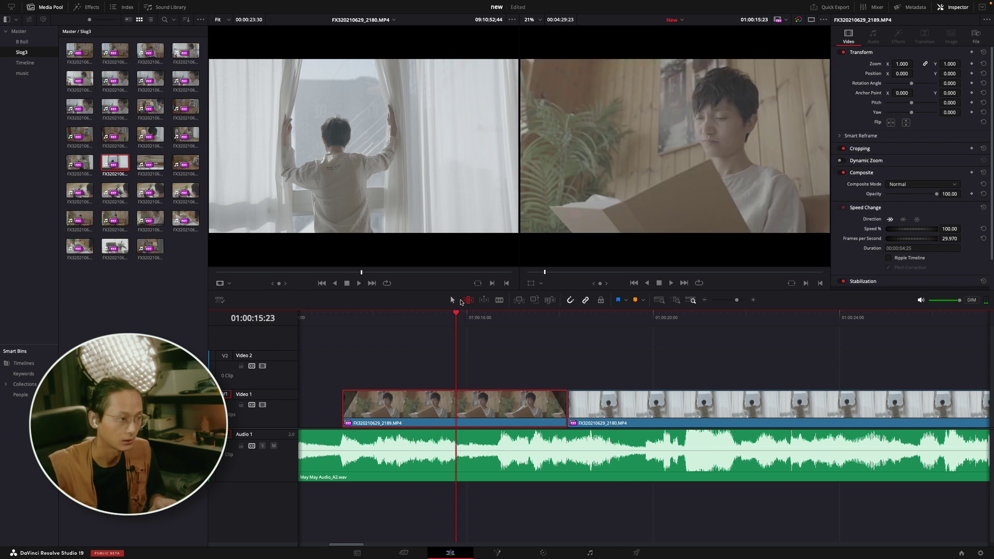
click(499, 300)
click(652, 404)
click(716, 400)
click(765, 402)
click(820, 403)
click(863, 403)
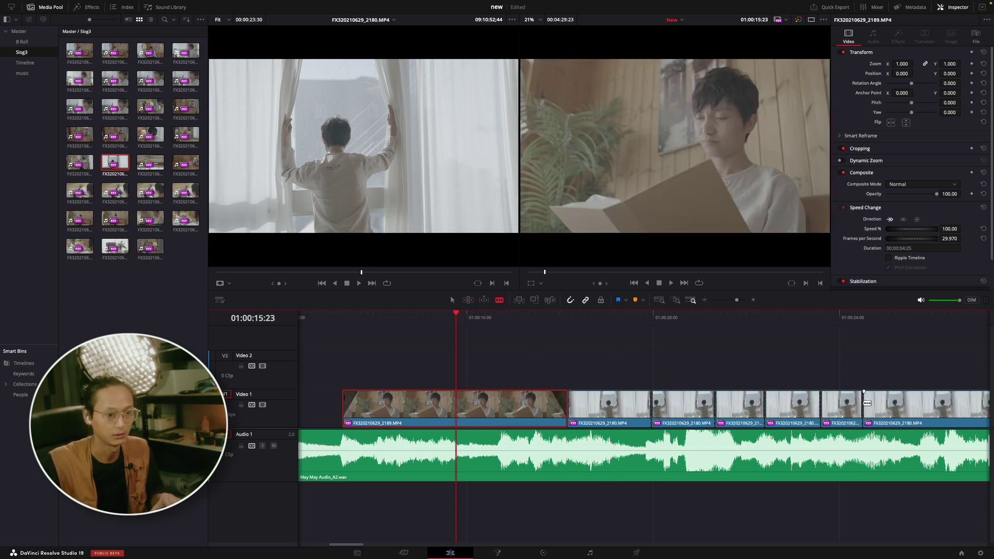
key(ctrl+z)
key(ctrl+z)
key(ctrl+z)
key(ctrl+z)
key(ctrl+z)
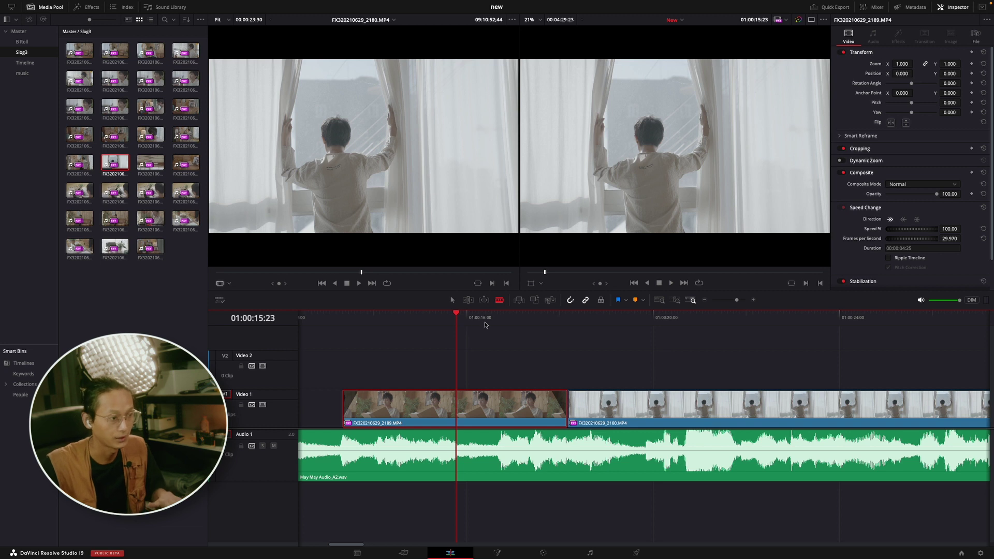
click(452, 300)
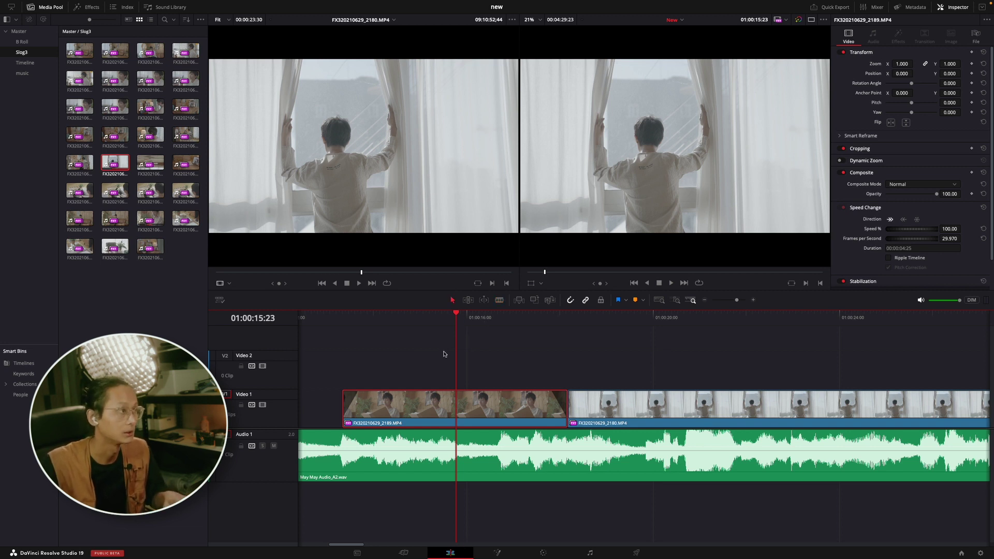
click(129, 4)
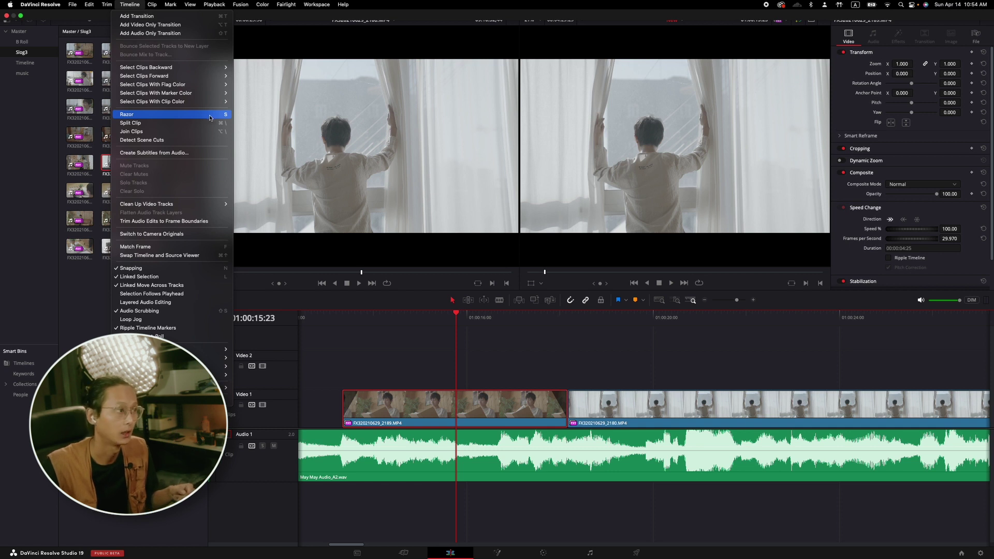
click(448, 319)
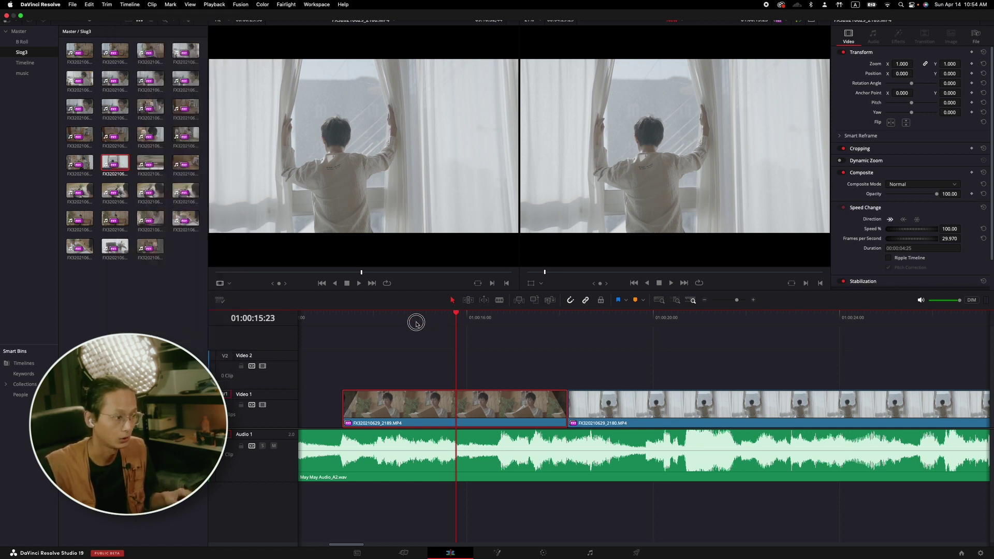
drag(448, 319, 409, 325)
key(space)
key(space)
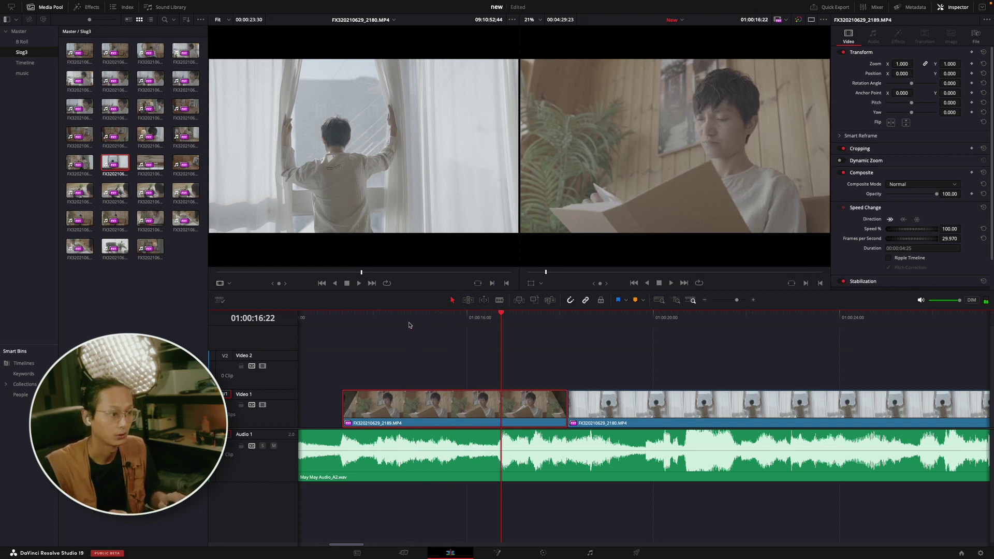
key(ctrl+b)
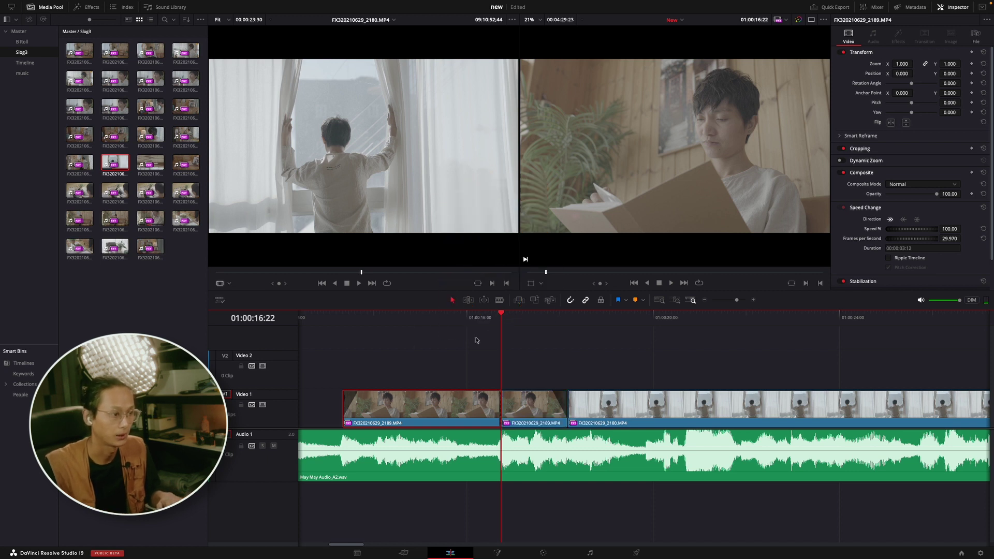
drag(505, 315, 673, 352)
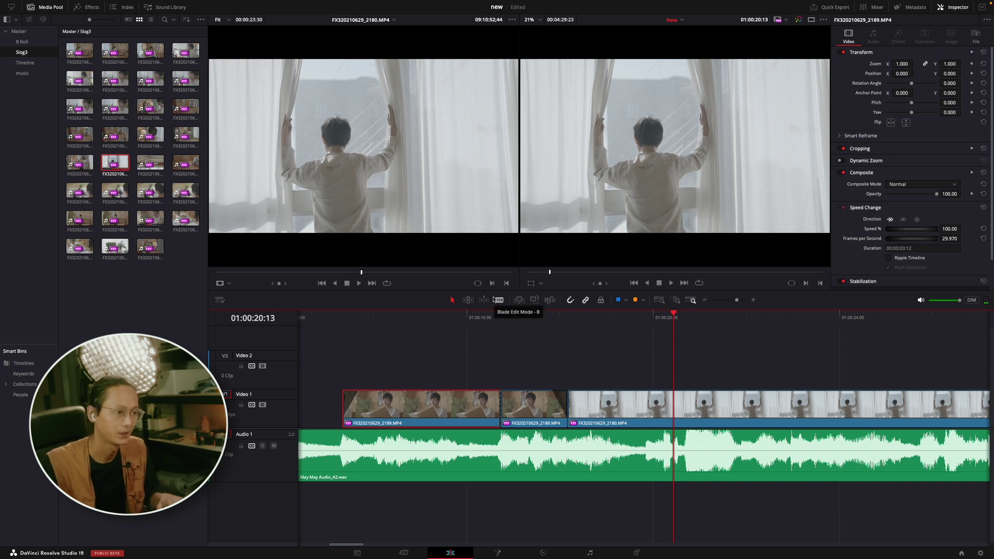
click(757, 315)
key(ctrl+b)
key(ctrl+z)
key(ctrl+z)
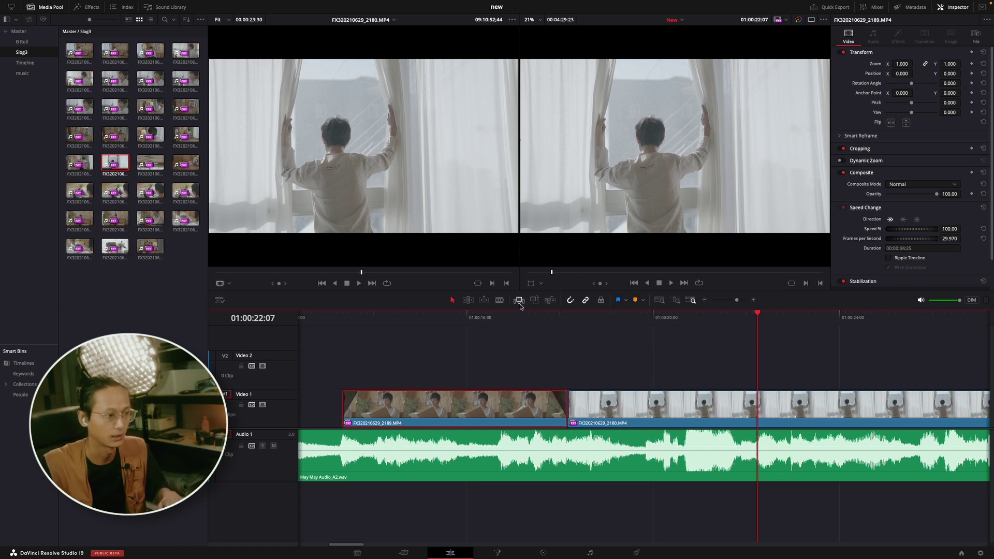
click(503, 316)
click(129, 4)
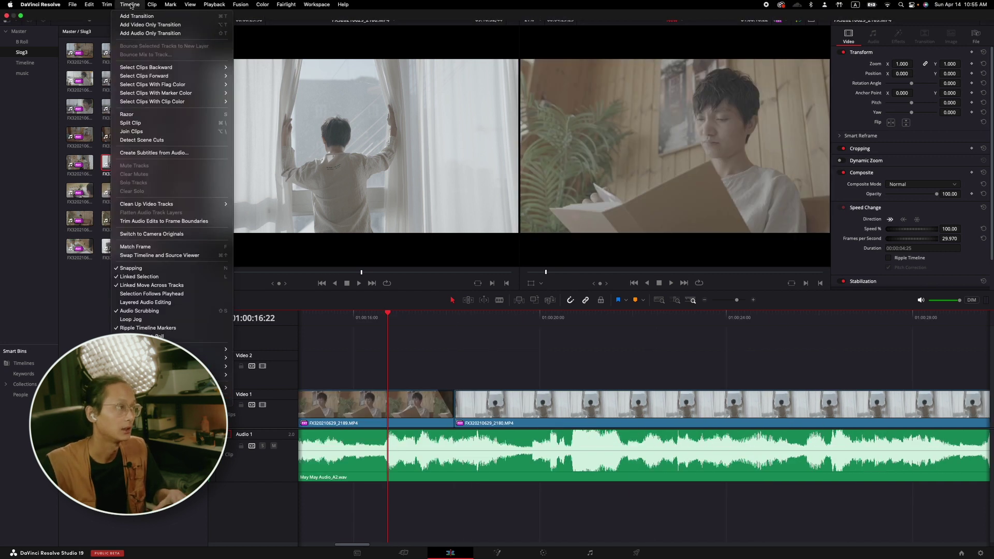
click(145, 115)
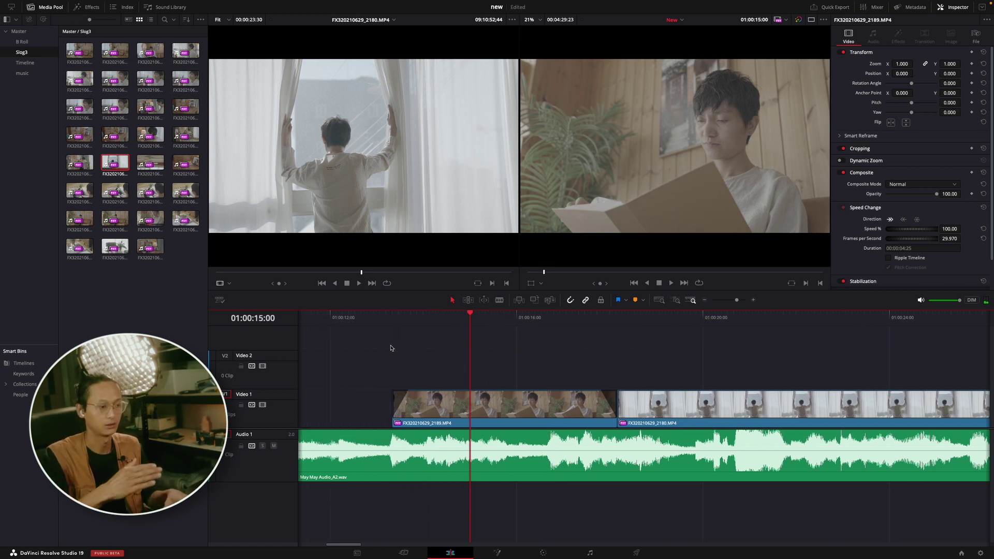
click(463, 316)
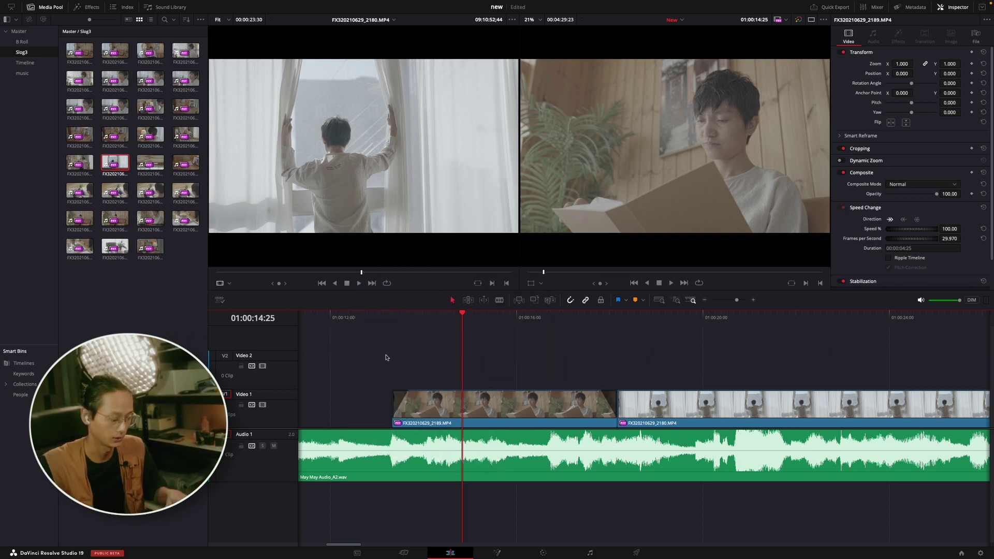
- Try ripple-trimming the 2189 clip's start and end to the playhead, undoing each
key(q)
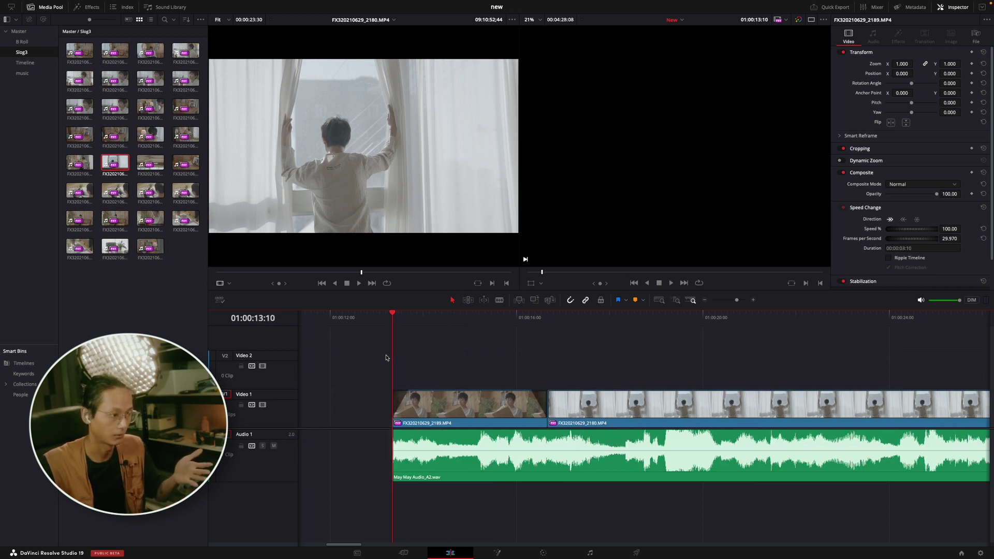
key(ctrl+z)
key(ctrl+z)
click(526, 403)
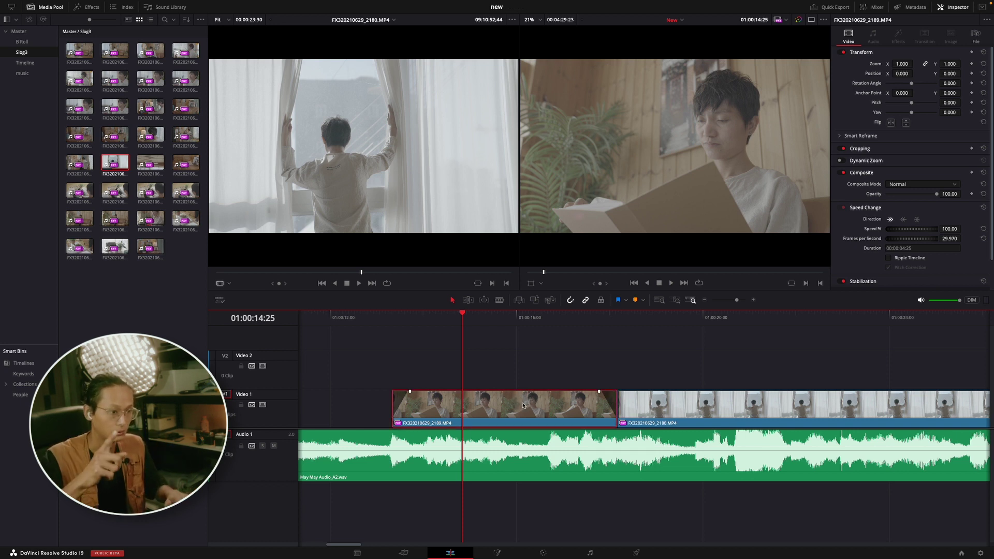
key(ctrl+shift+bracketleft)
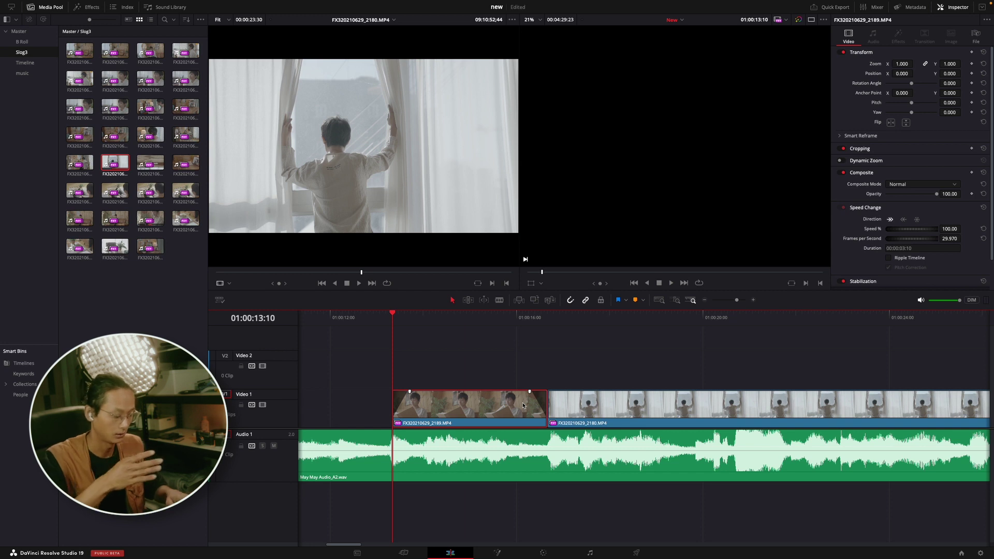
key(ctrl+z)
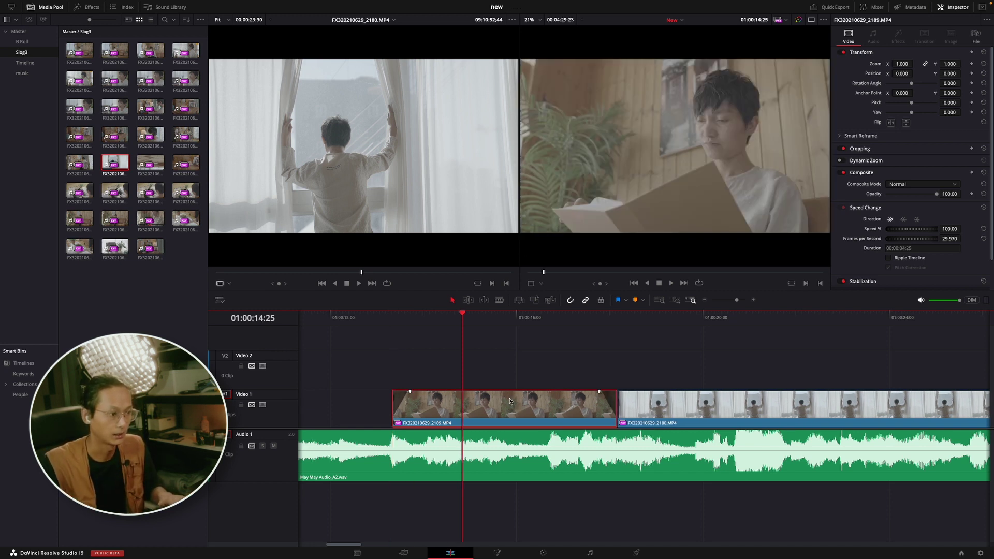
key(ctrl+shift+bracketright)
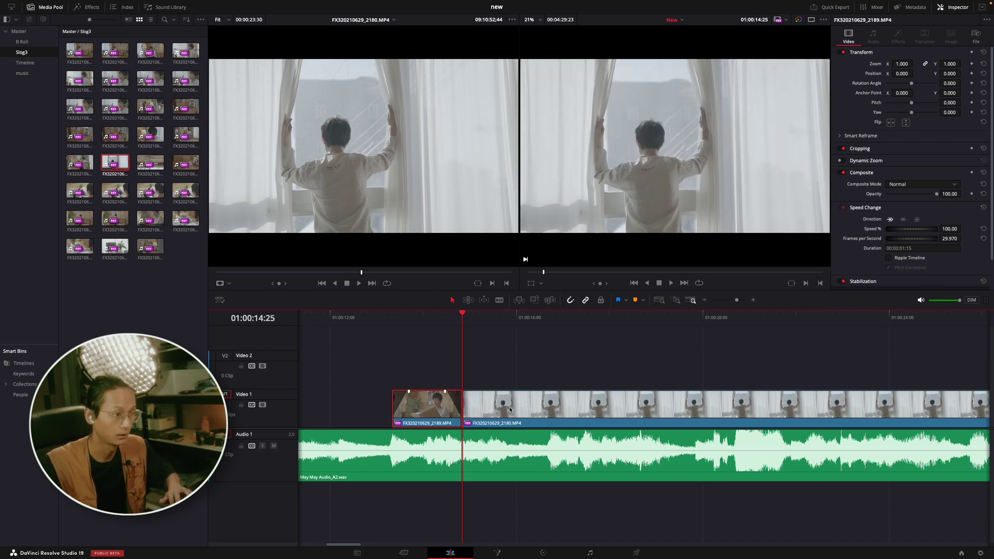
- Delete the 2189 clip, undo to restore it, and save the project
key(ctrl+z)
key(BackSpace)
key(ctrl+z)
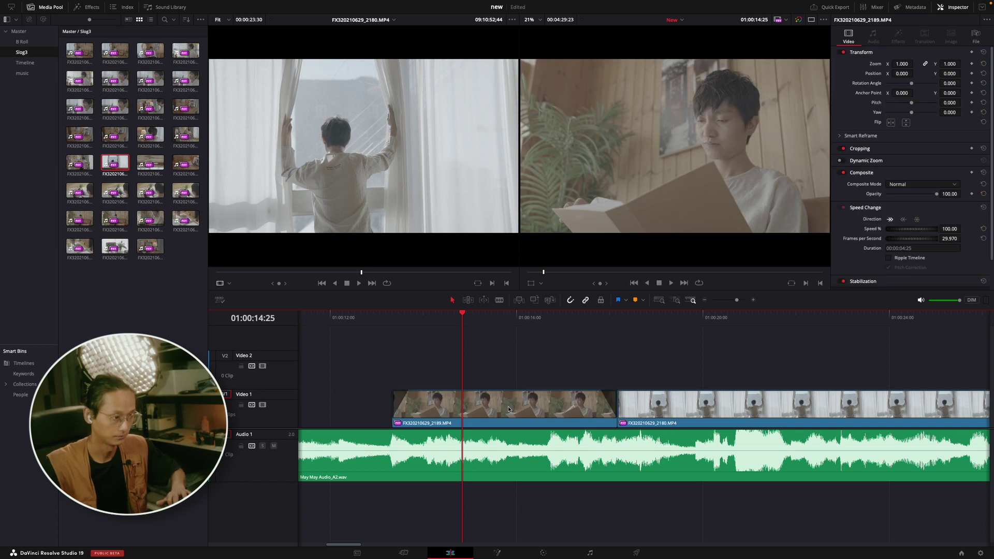
key(ctrl+s)
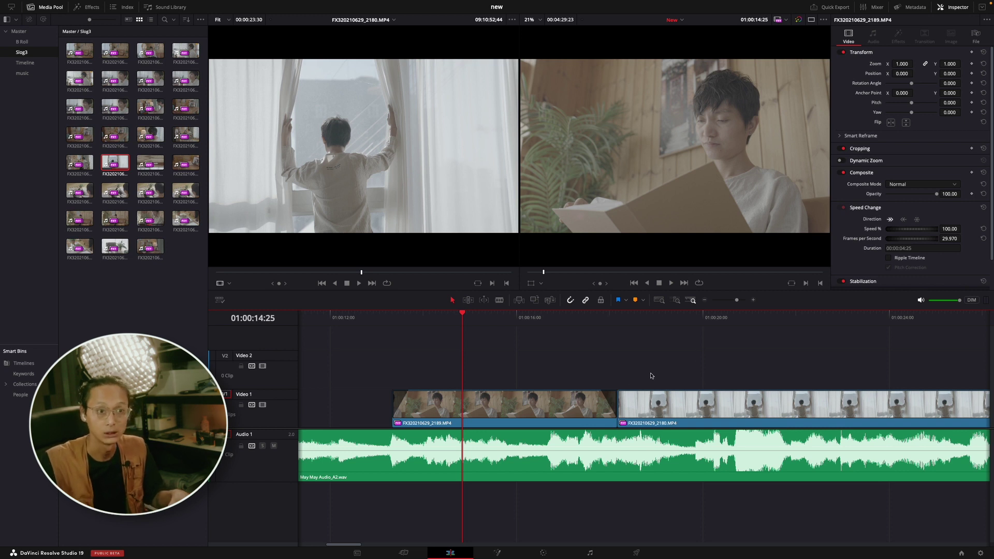
key(shift+v)
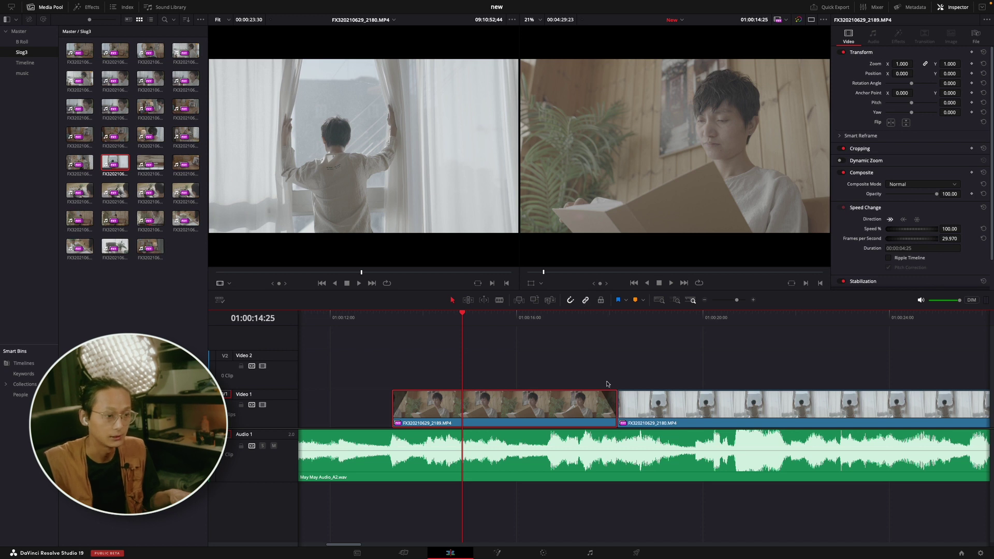
click(663, 410)
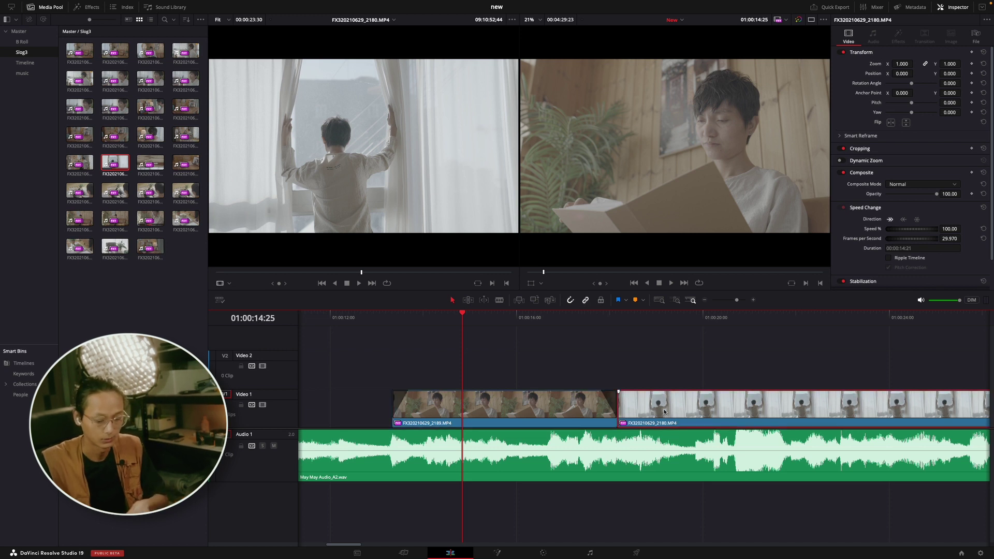
- Delete the 2180 clip from Video 1 and select the 2189 clip
key(Delete)
click(547, 371)
click(584, 412)
click(574, 406)
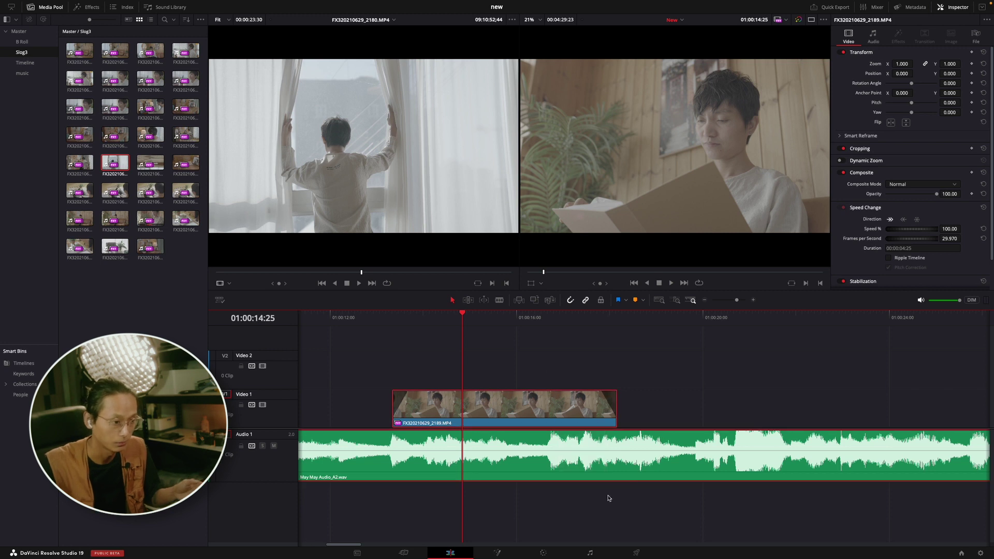
- Link the 2189 clip to the music, move them later together, then unlink
right_click(598, 457)
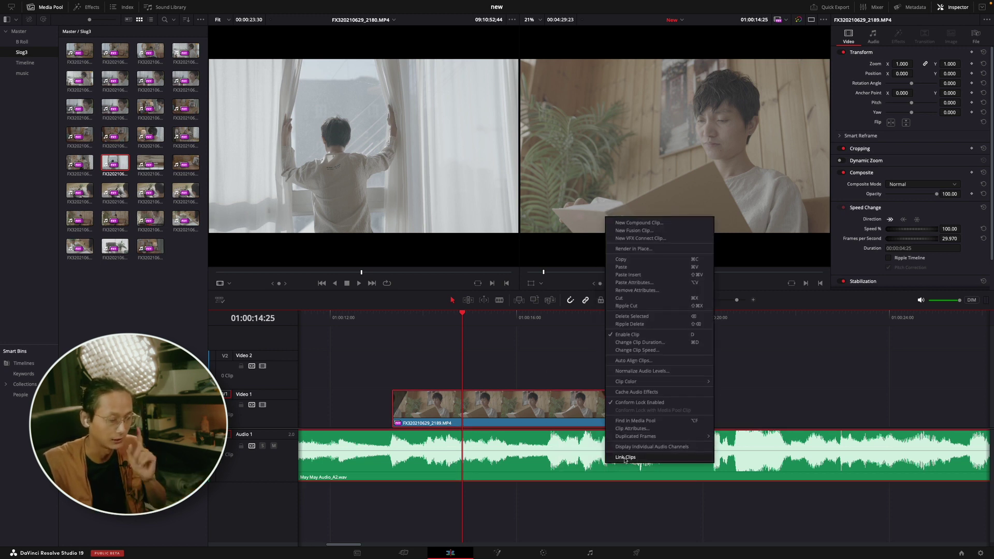
click(621, 450)
drag(583, 424, 658, 428)
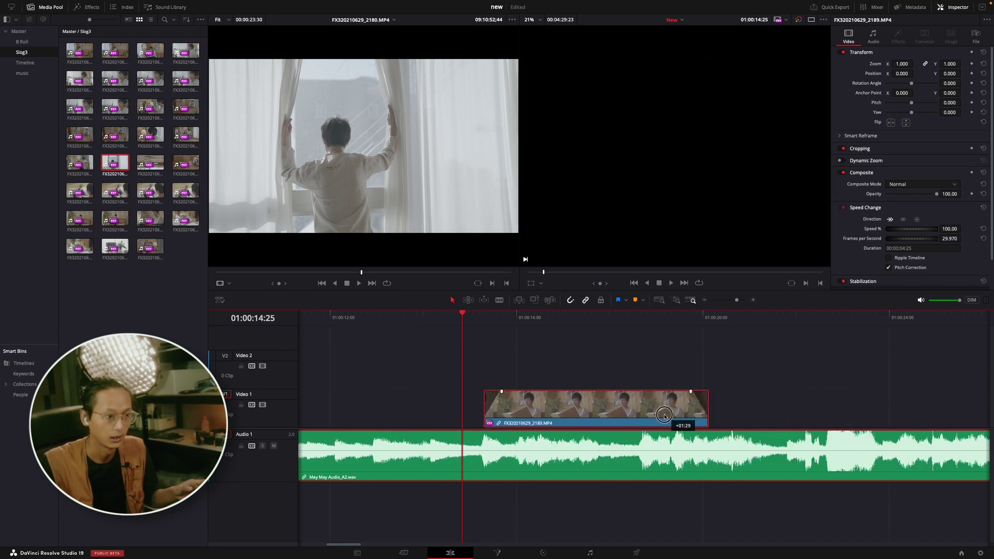
drag(657, 427, 635, 417)
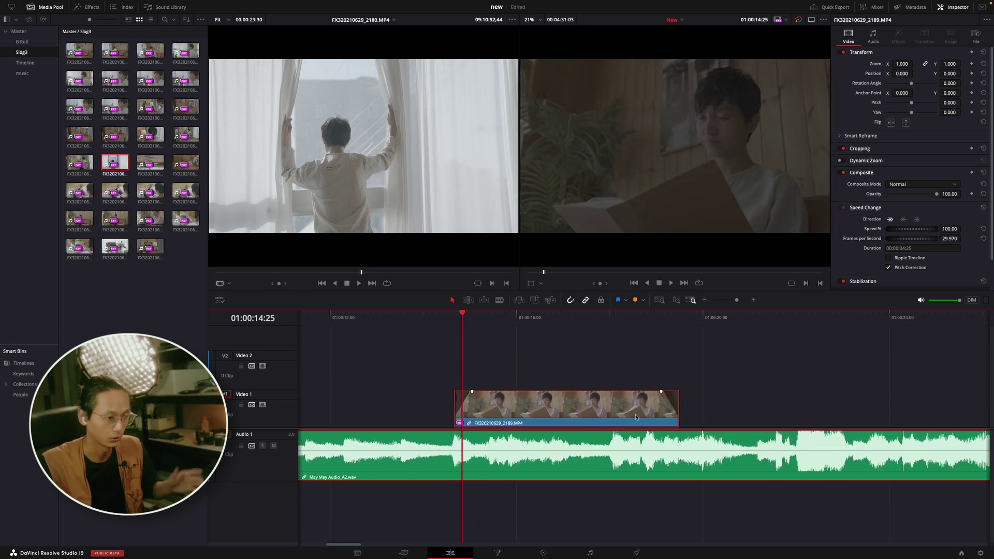
right_click(635, 417)
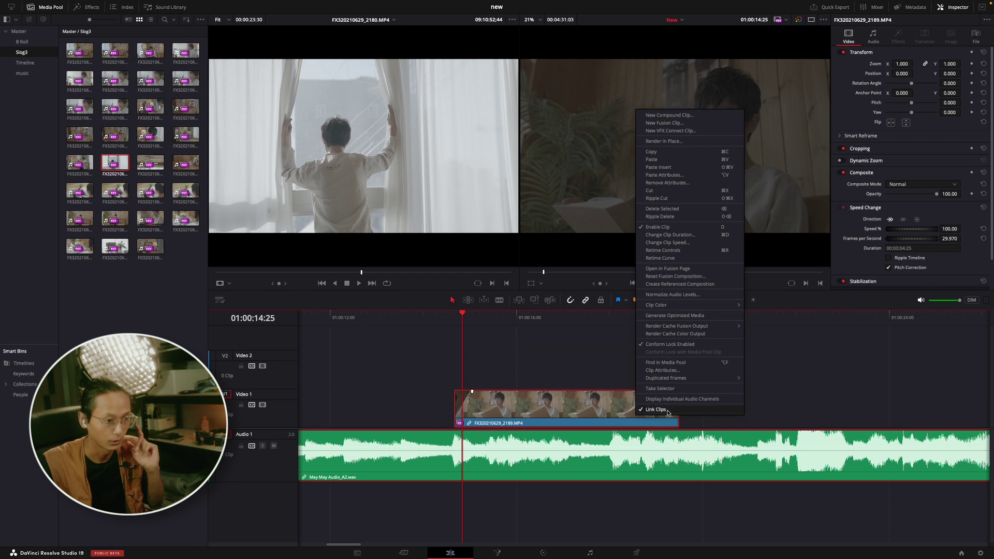
click(656, 410)
- Nudge the 2189 clip slightly later and toggle the Video 1 and Audio 1 track locks
click(382, 393)
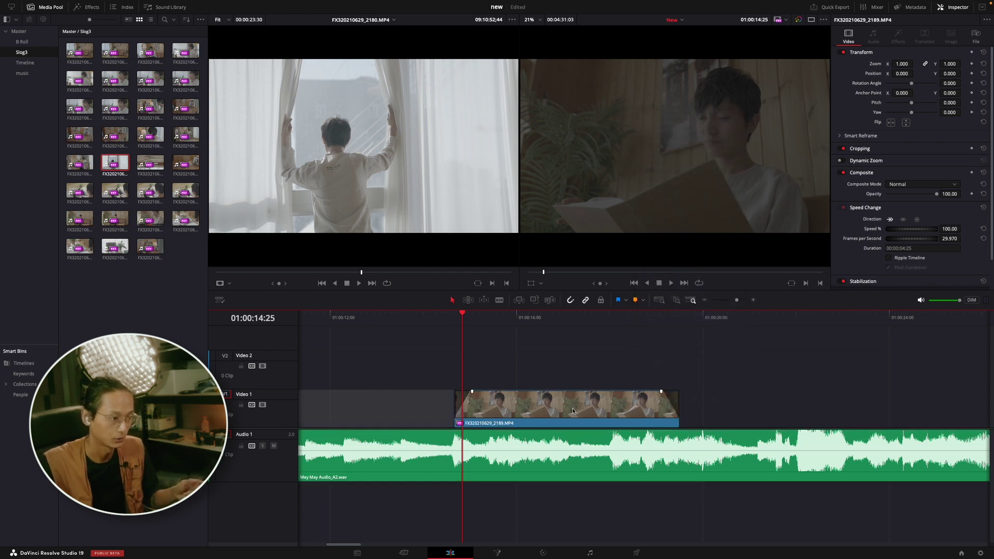
drag(574, 410, 578, 410)
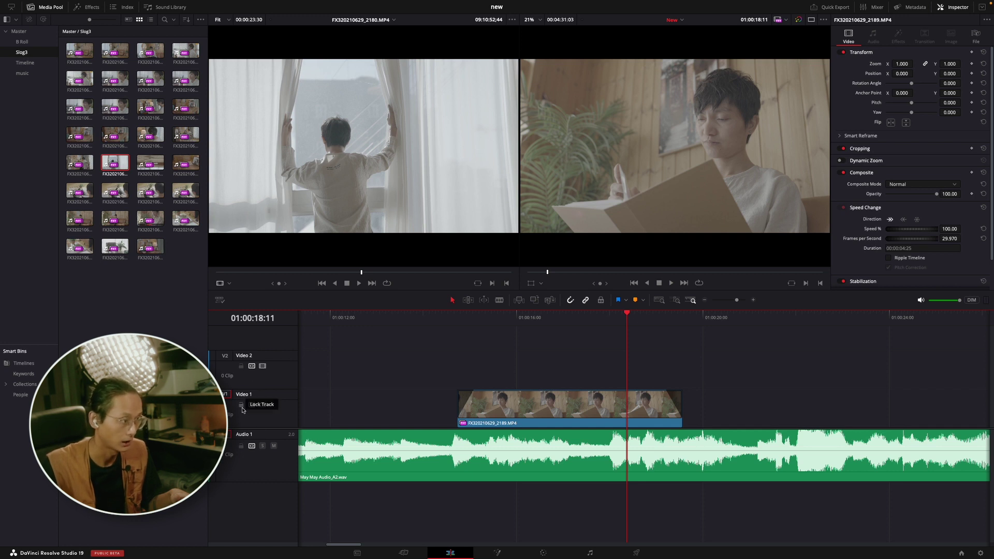
click(241, 405)
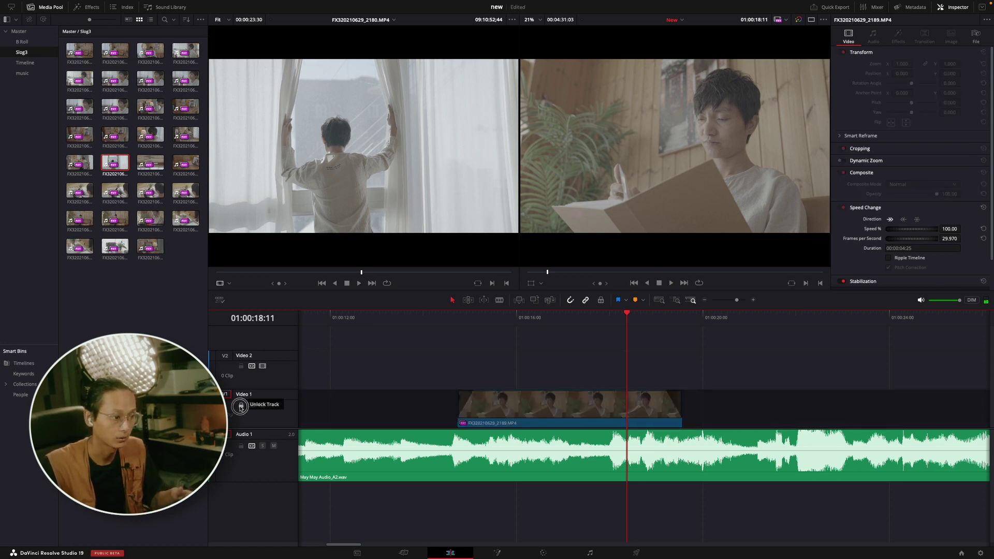
click(241, 405)
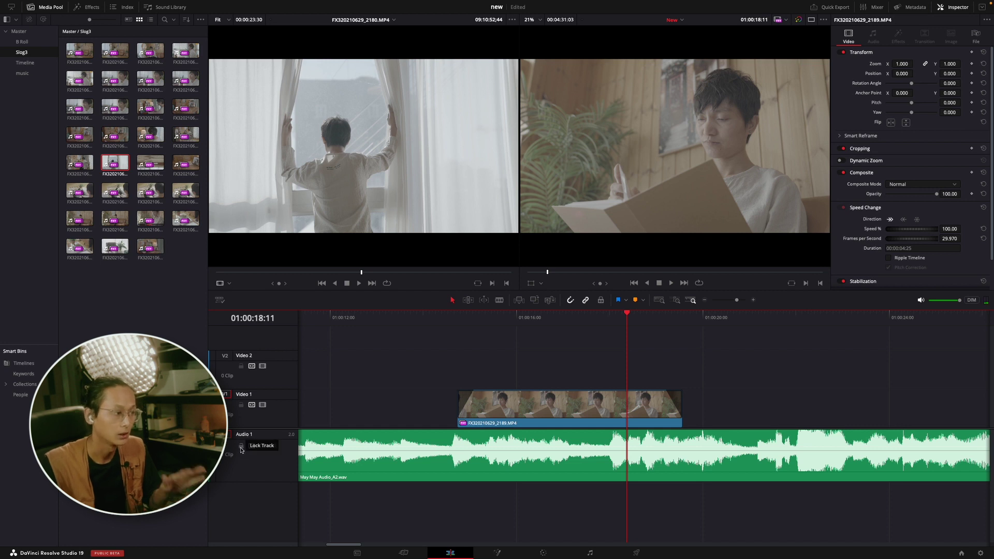
click(241, 446)
click(240, 446)
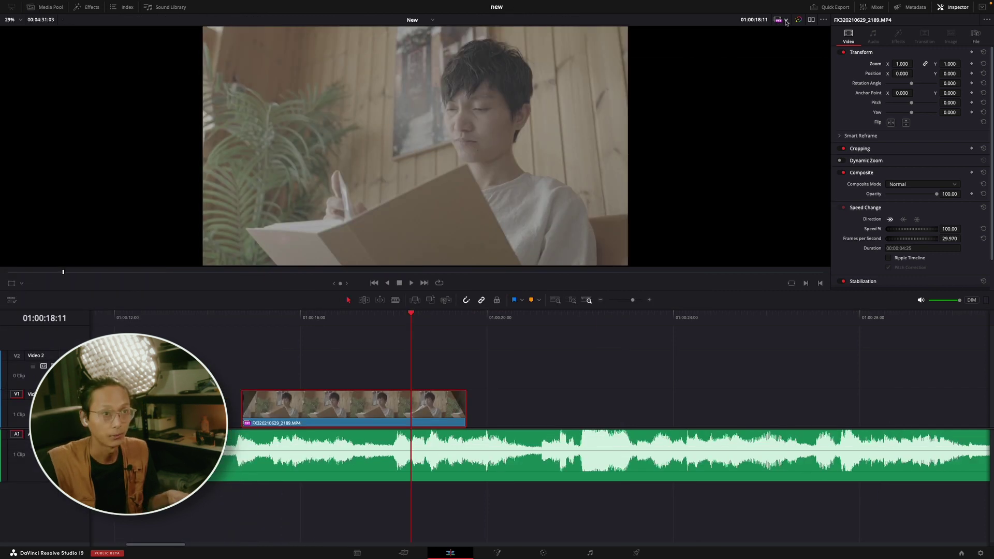
- Inspect the proxy playback choices without changing them
click(786, 23)
click(786, 22)
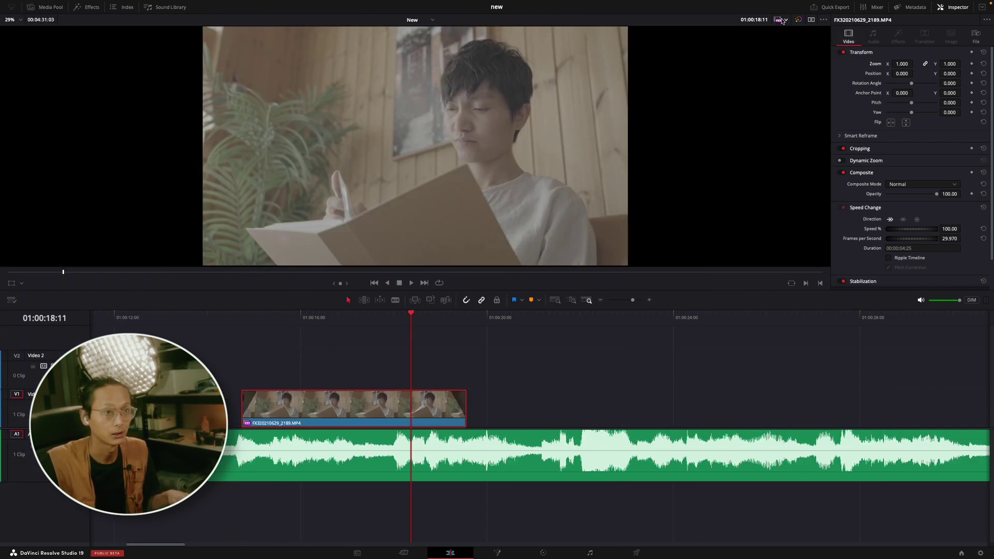
click(782, 21)
click(784, 21)
- Load the 2180 clip in the source viewer and show the Effects library's title templates
click(57, 9)
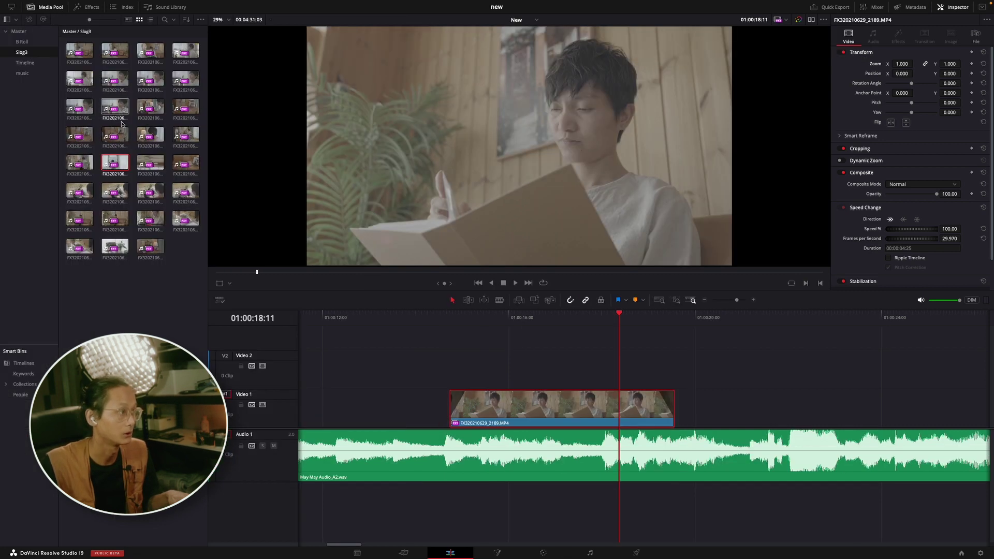
double_click(122, 113)
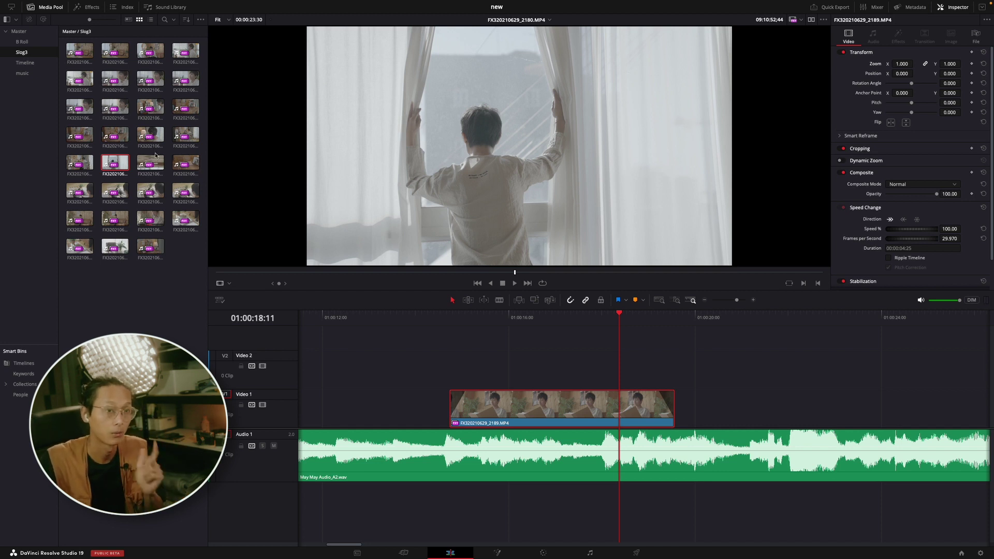
click(798, 20)
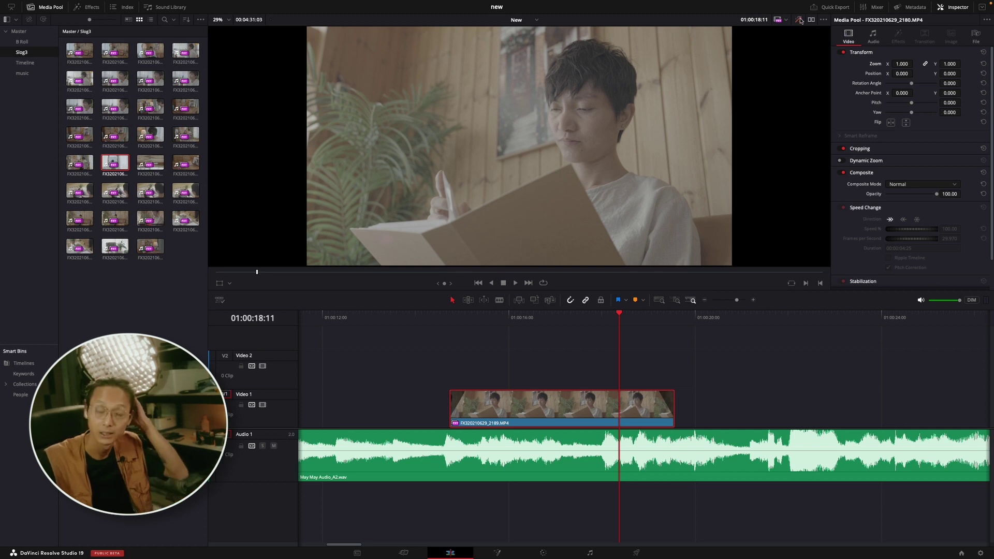
click(800, 20)
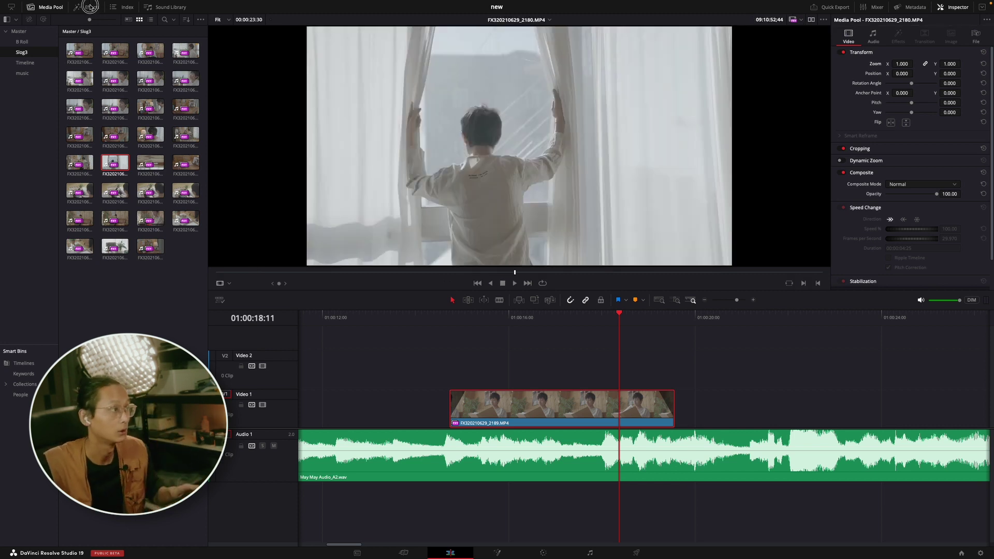
click(87, 7)
click(21, 329)
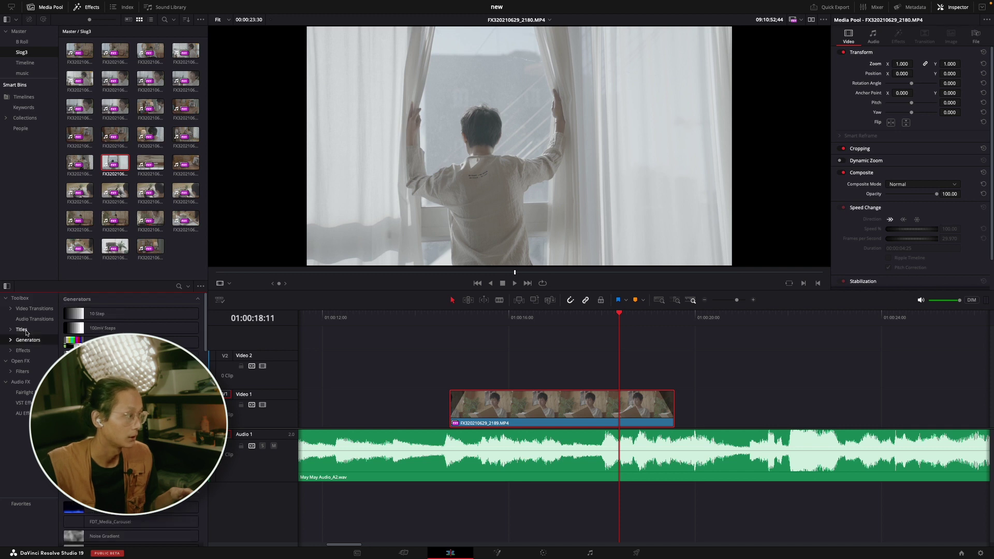
- Add a Center Reveal title to Video 2, then delete it
drag(192, 353, 461, 376)
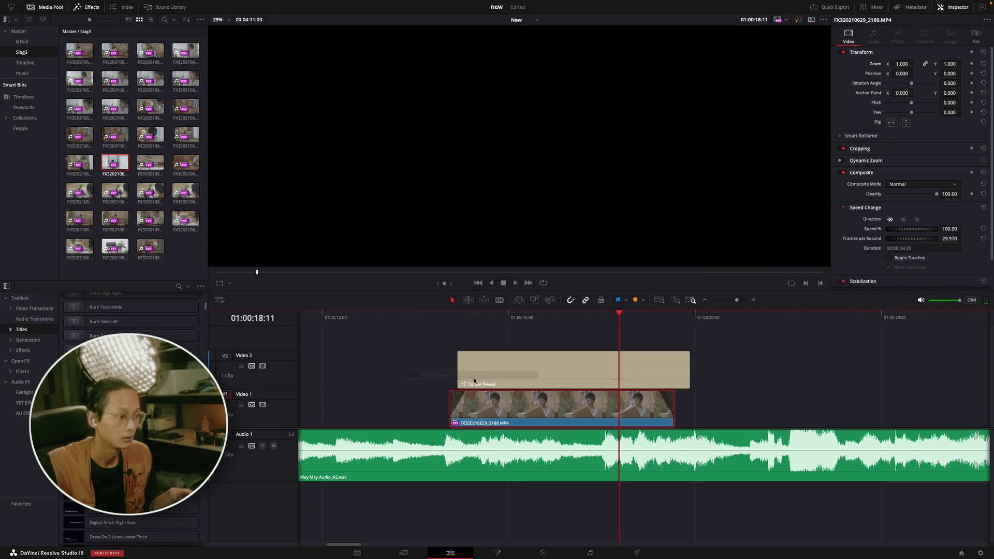
mouse_move(534, 329)
mouse_down()
mouse_move(572, 331)
mouse_move(548, 330)
mouse_up()
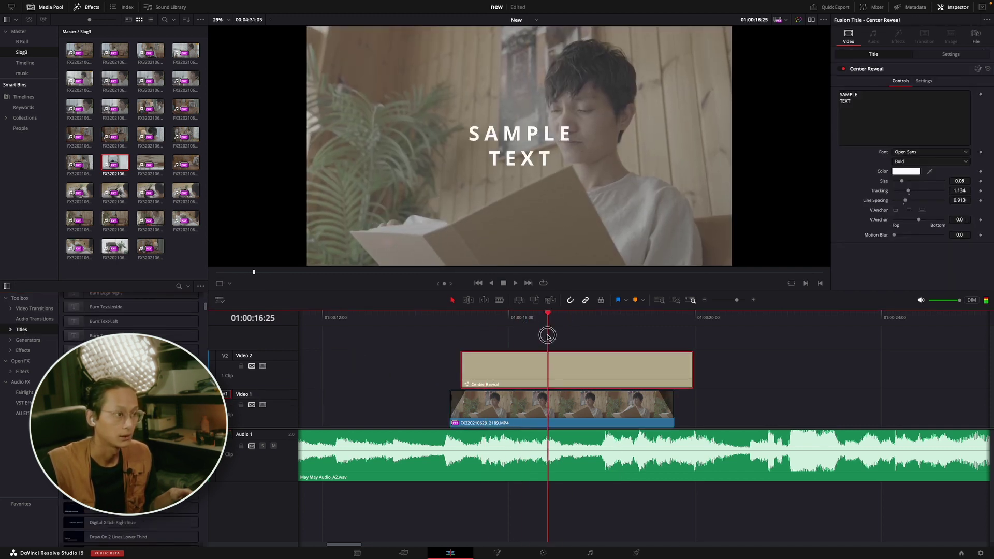
click(798, 21)
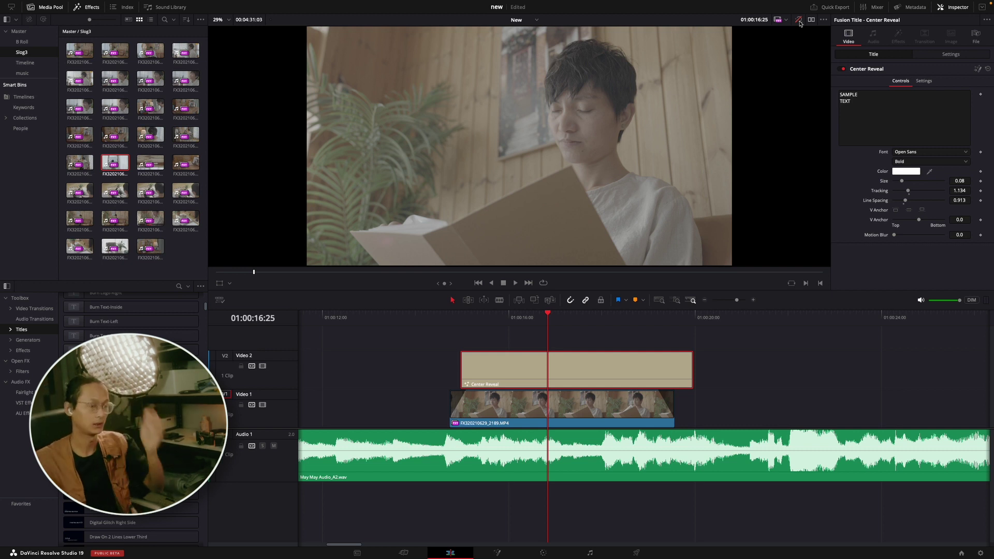
key(Delete)
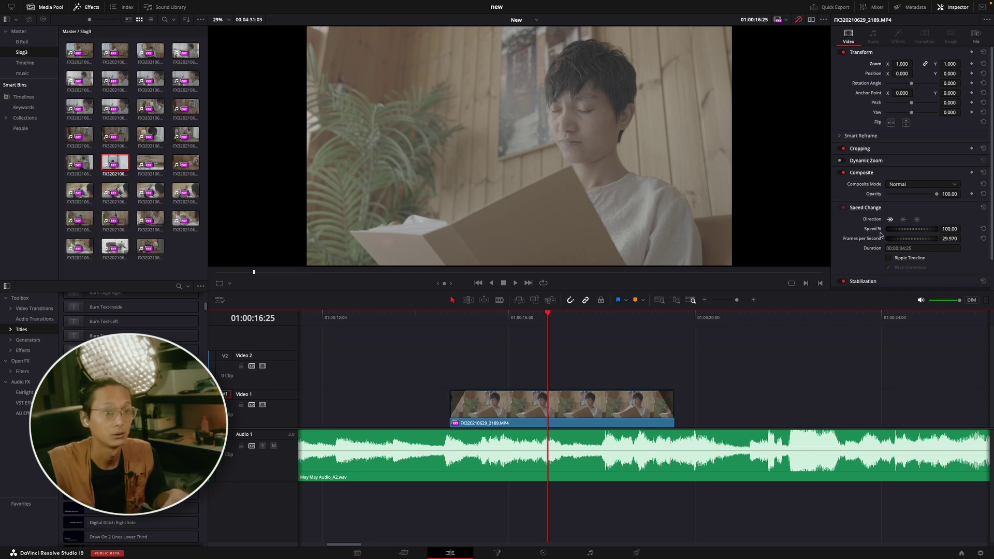
- Test Crop Left in the Inspector, then delete the 2189 clip from Video 1
click(893, 150)
drag(888, 162, 872, 172)
scroll(899, 226, down, 2)
key(shift+v)
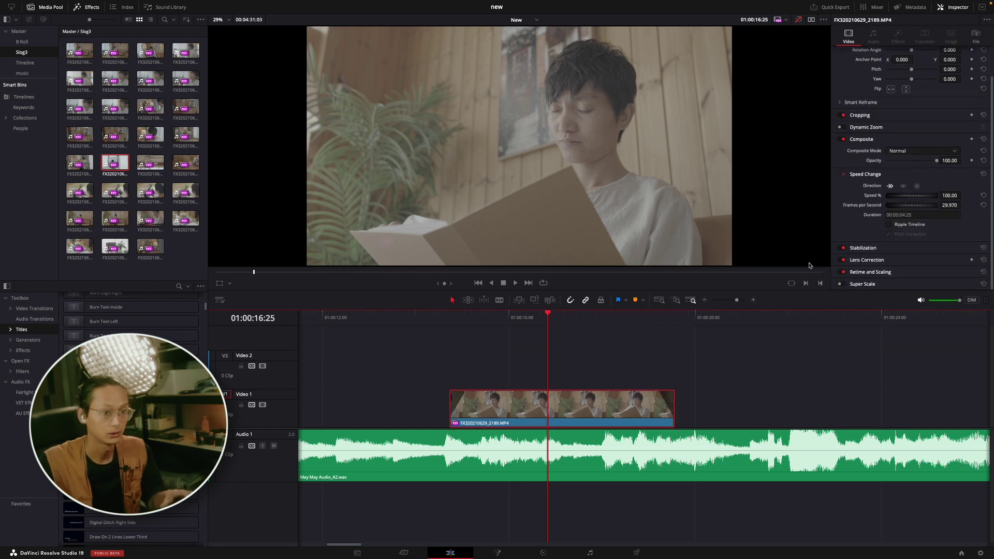
key(Delete)
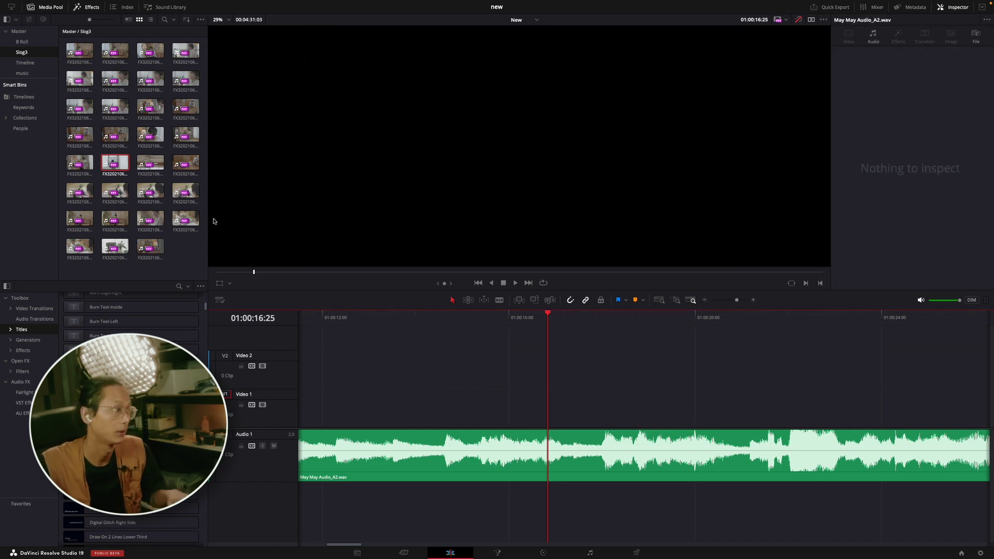
- Place FX320210629_2193.MP4's video on Video 1 at the playhead
double_click(150, 248)
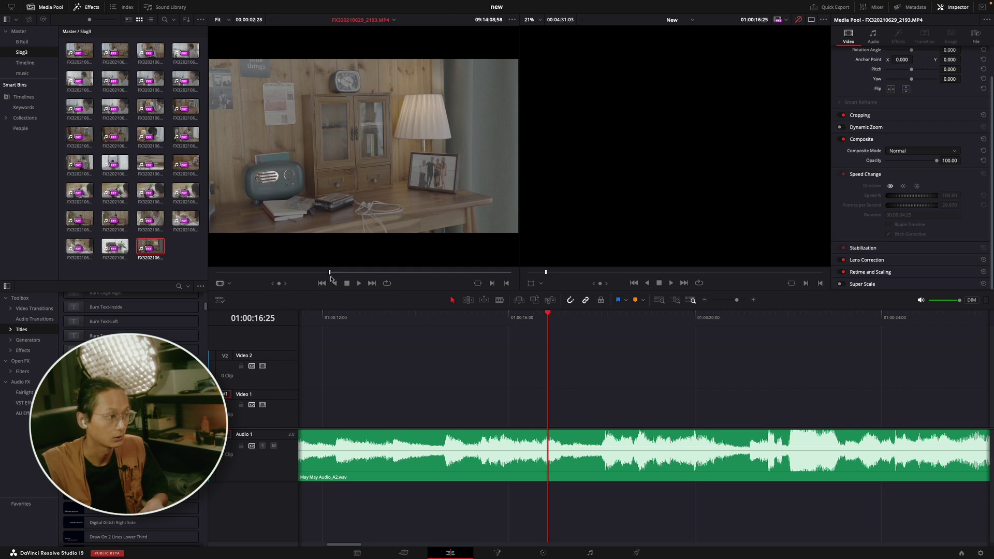
drag(330, 274, 405, 273)
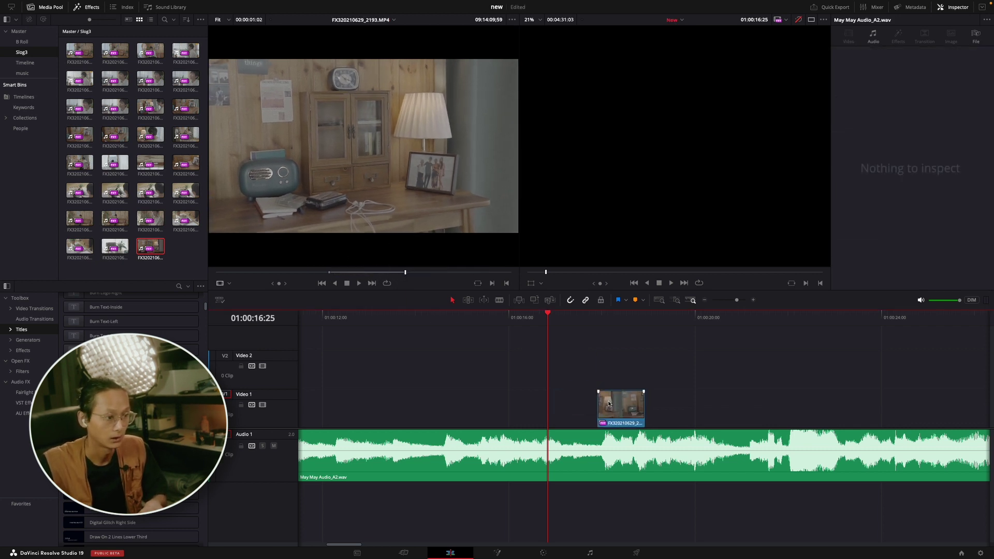
drag(354, 257, 571, 418)
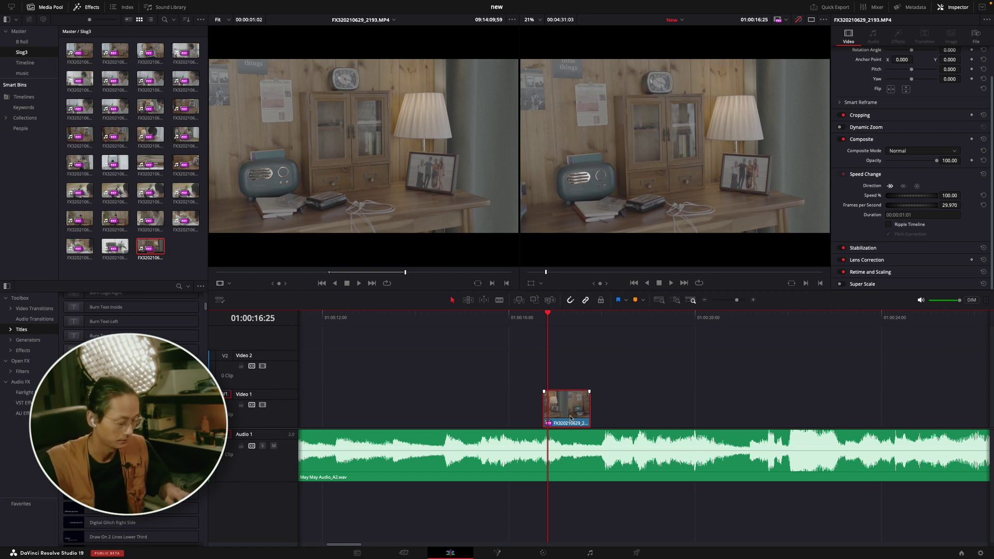
- Retime the Video 1 clip to 50%, then set Speed to 40% in the Inspector
key(ctrl+r)
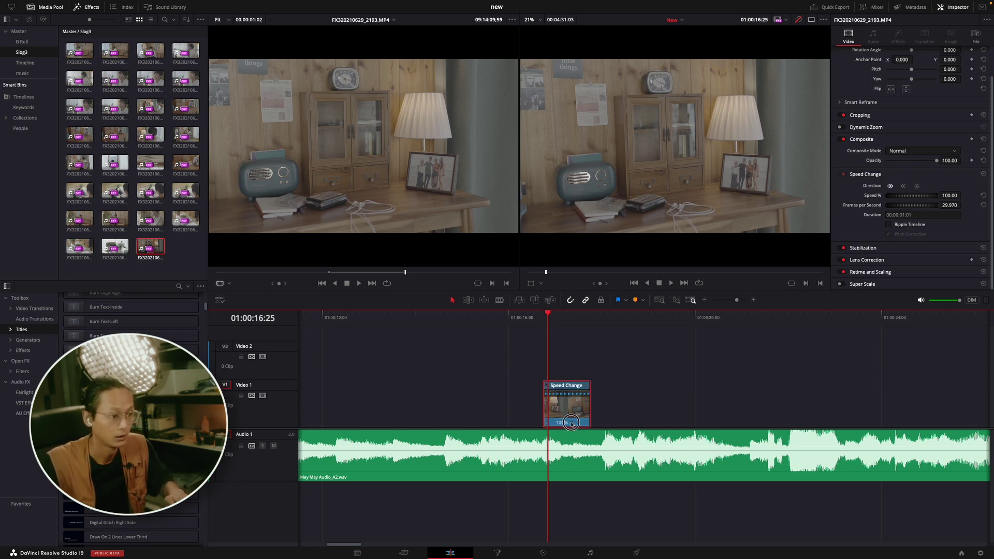
click(571, 423)
mouse_move(612, 454)
click(656, 468)
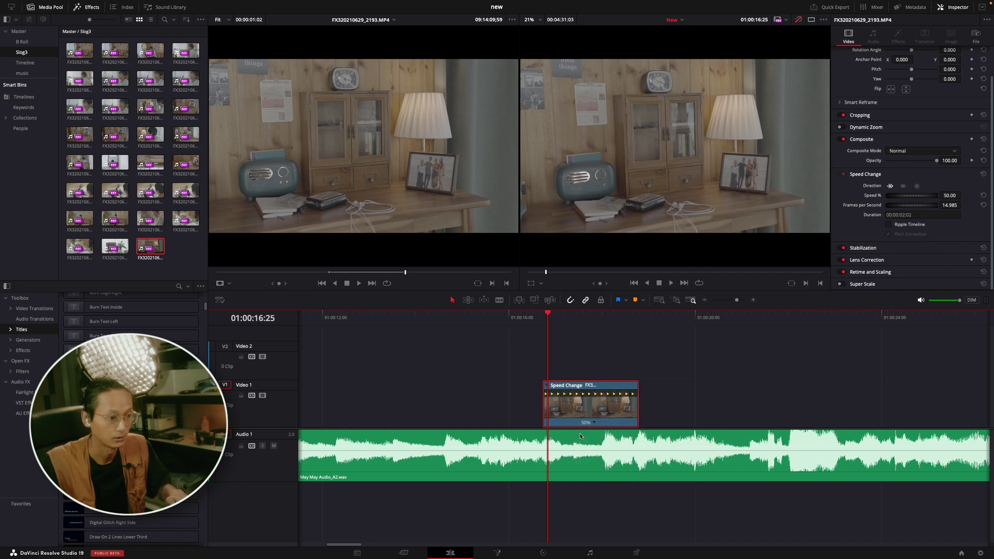
double_click(585, 425)
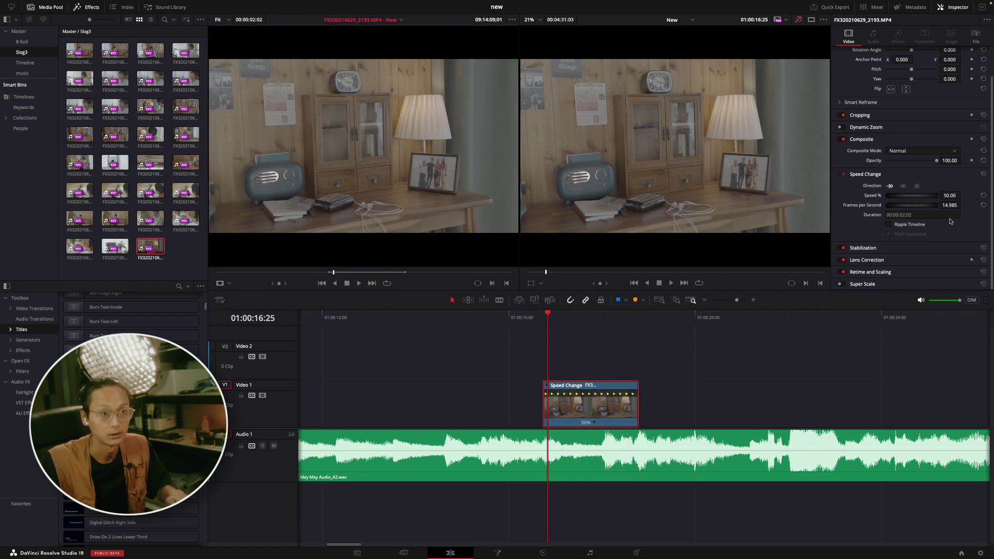
click(949, 196)
text(40)
key(Return)
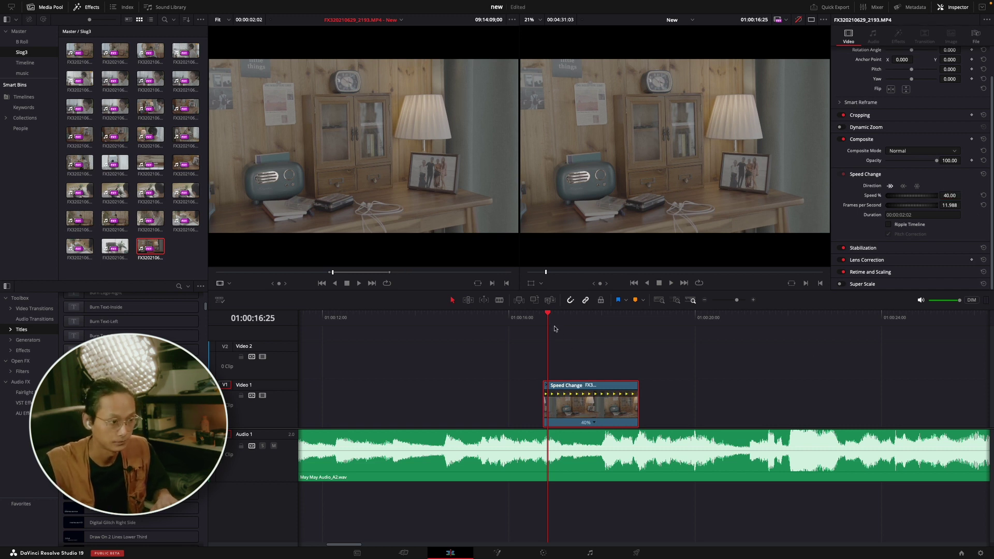
- Play back the 40% clip twice to check the motion
key(space)
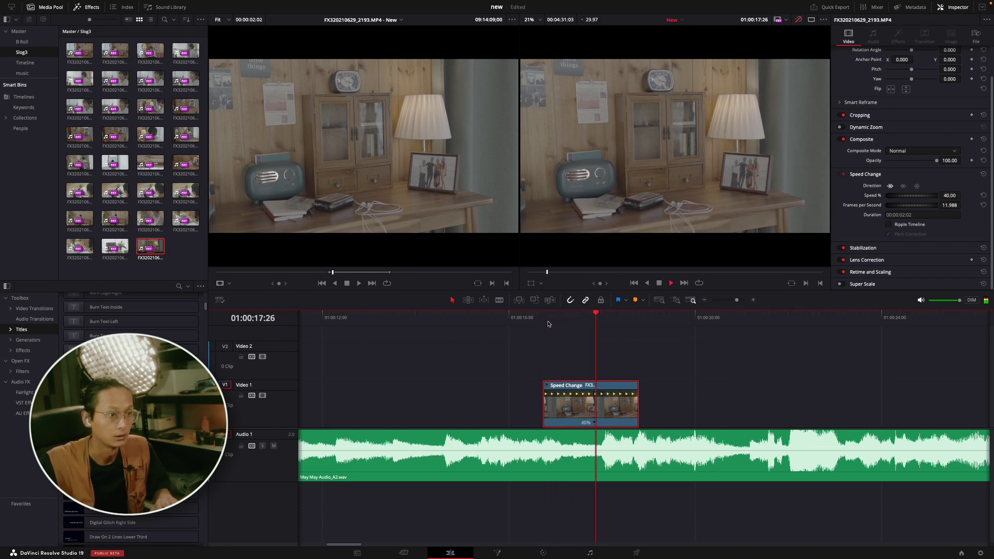
key(space)
click(548, 324)
key(space)
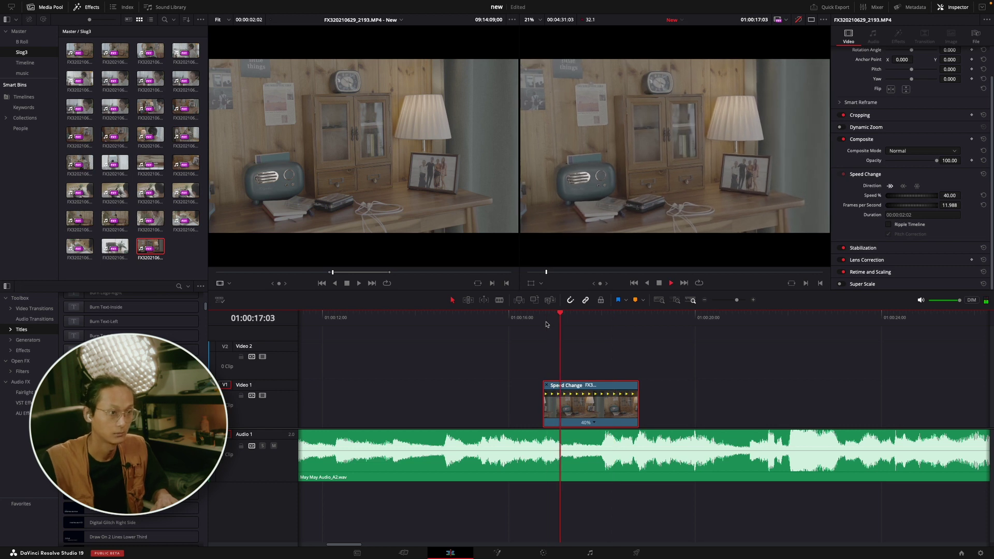
key(space)
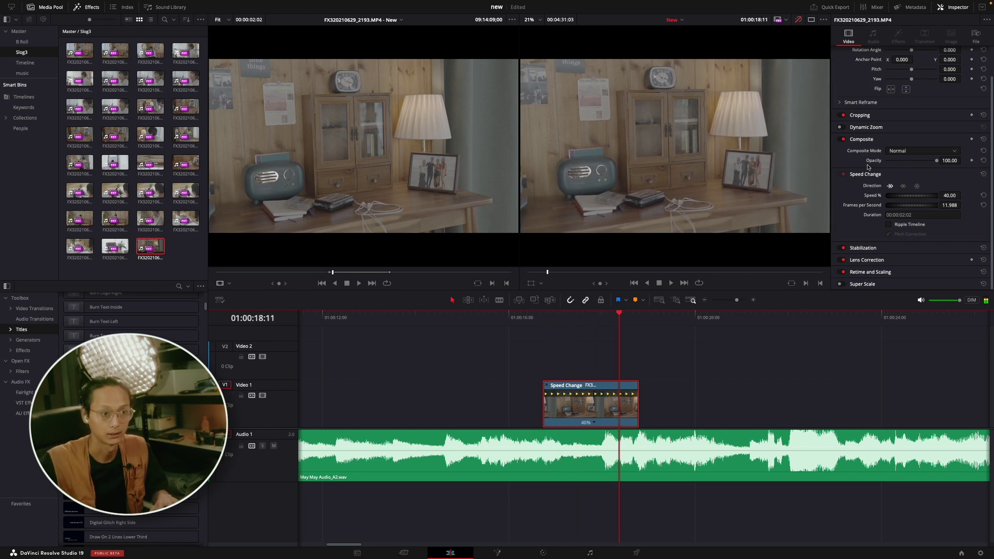
- Stabilize the slowed clip with Stabilization Smooth raised to 0.399
click(862, 248)
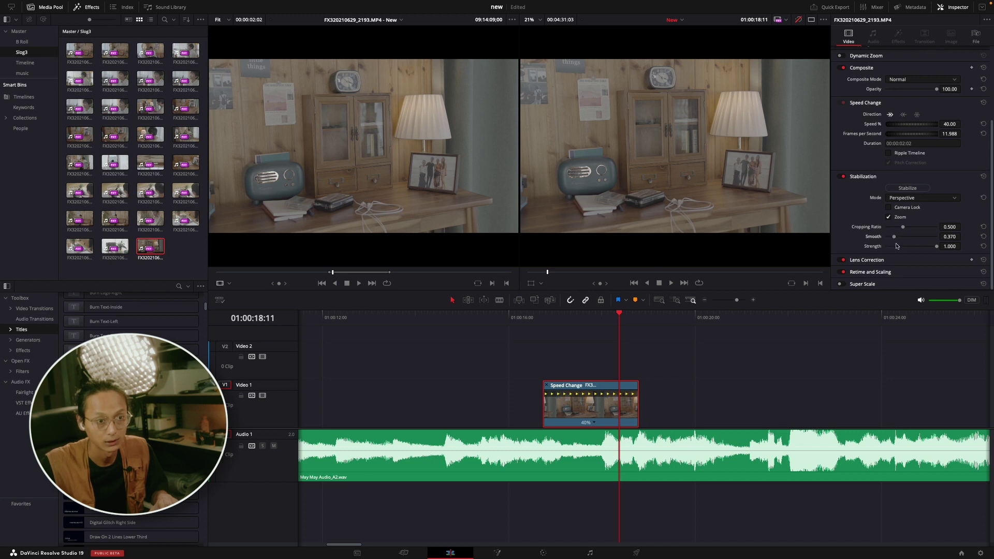
drag(897, 240, 898, 240)
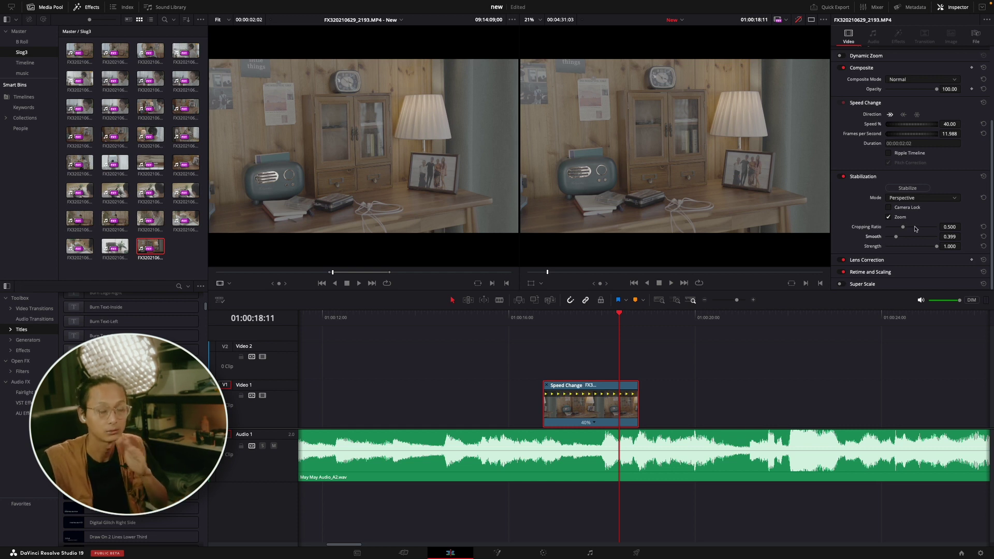
click(912, 189)
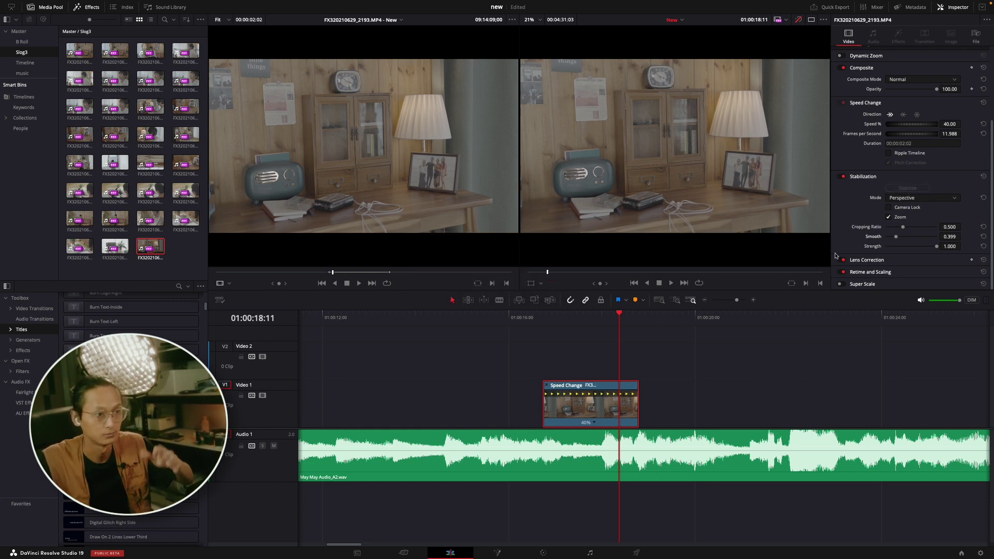
- Play back the stabilized clip from near its start, then load FX320210629_2179.MP4 into the source viewer
click(537, 317)
key(space)
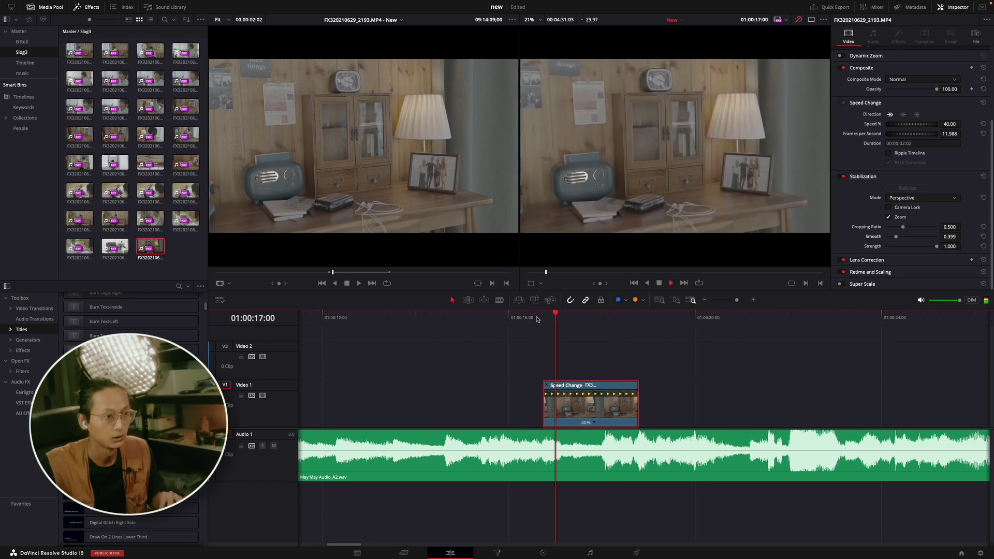
click(537, 318)
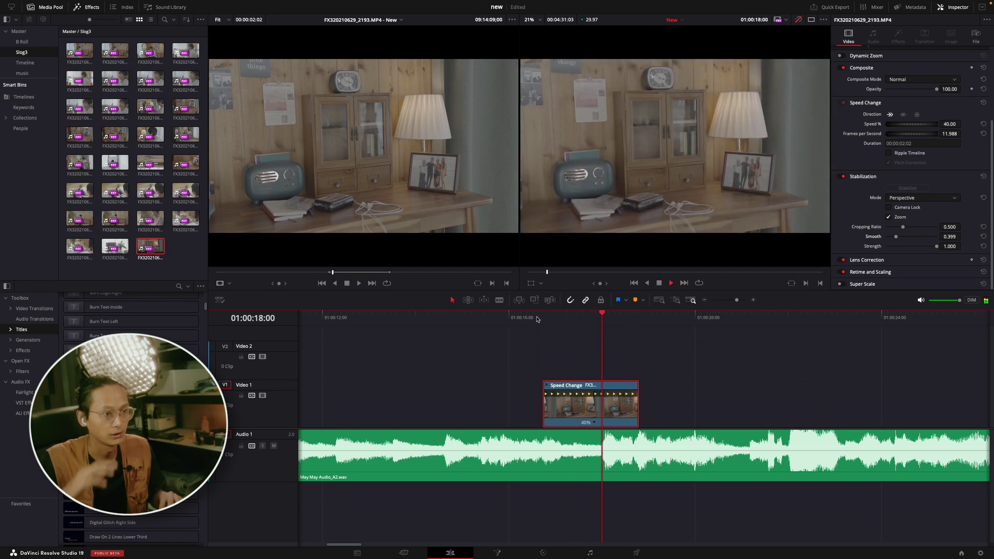
key(space)
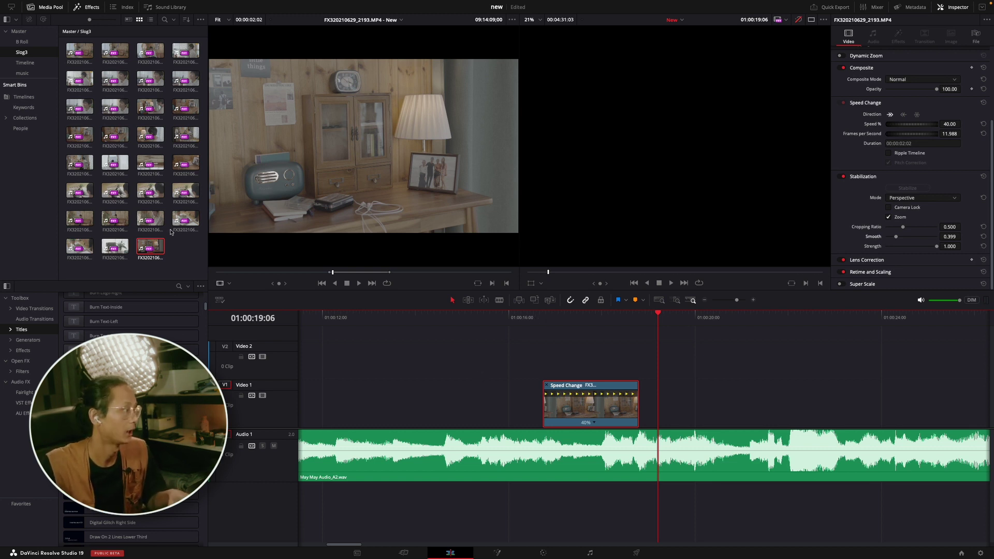
double_click(88, 164)
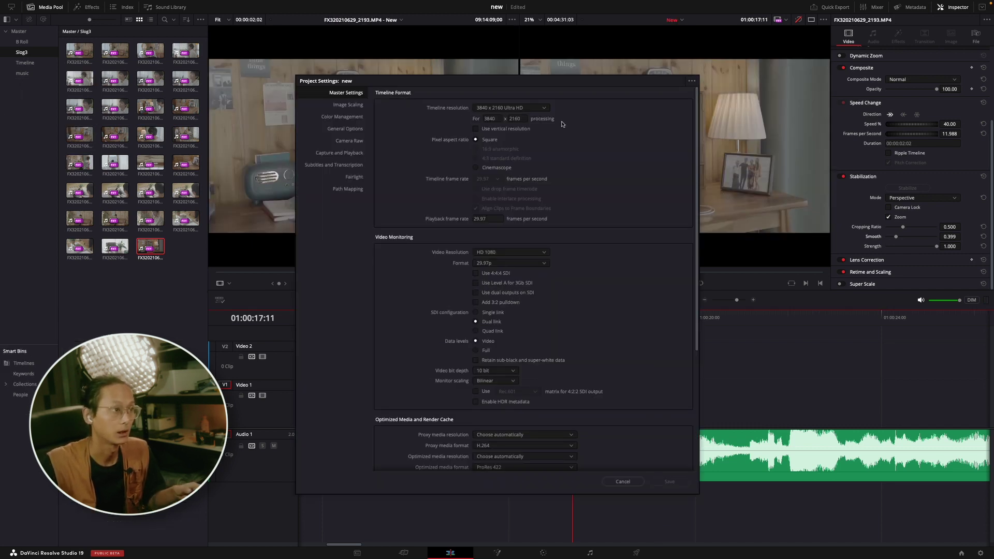
- Set the Master Settings timeline resolution to 1920 x 1080 HD
click(520, 109)
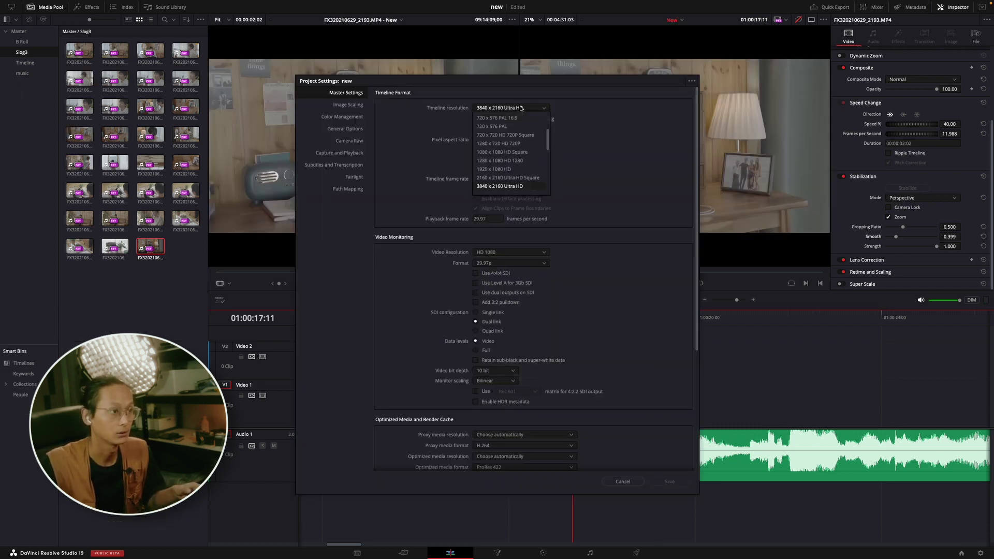
click(498, 169)
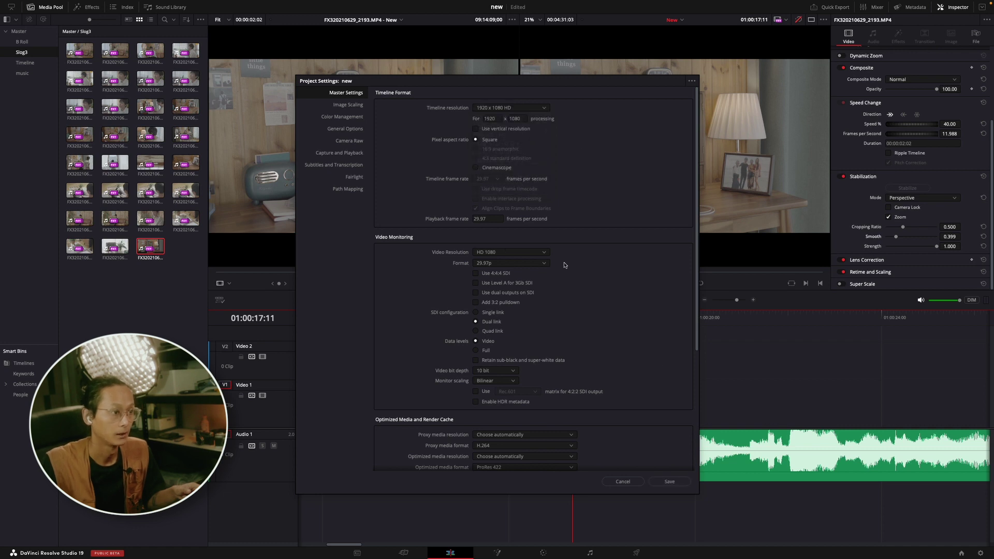
scroll(589, 322, down, 3)
scroll(589, 322, down, 2)
scroll(559, 306, up, 3)
scroll(527, 287, up, 2)
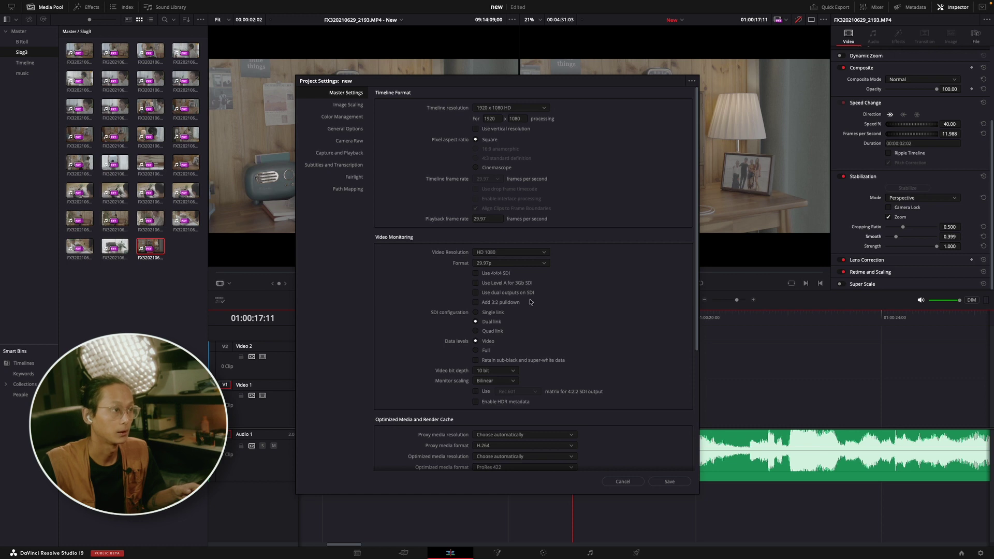
click(338, 118)
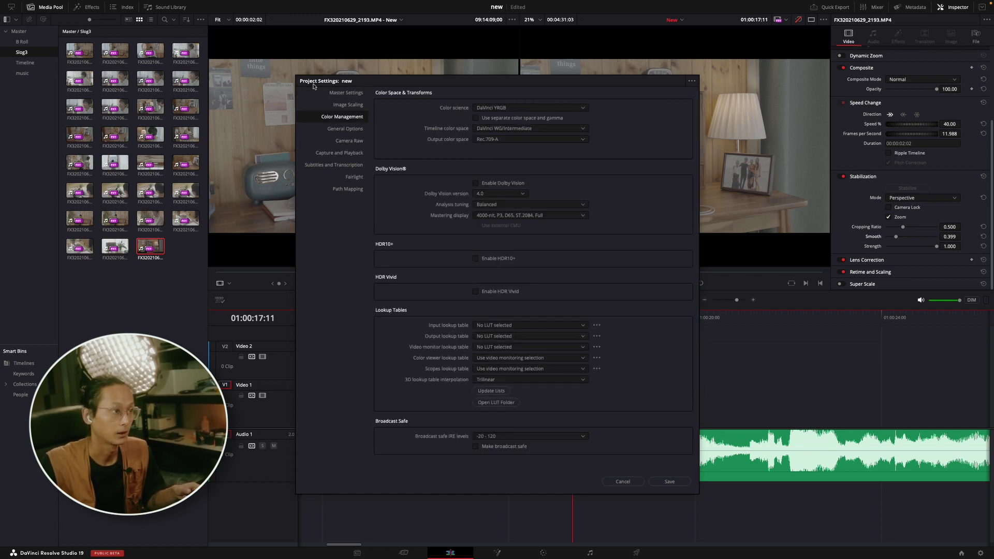
click(341, 92)
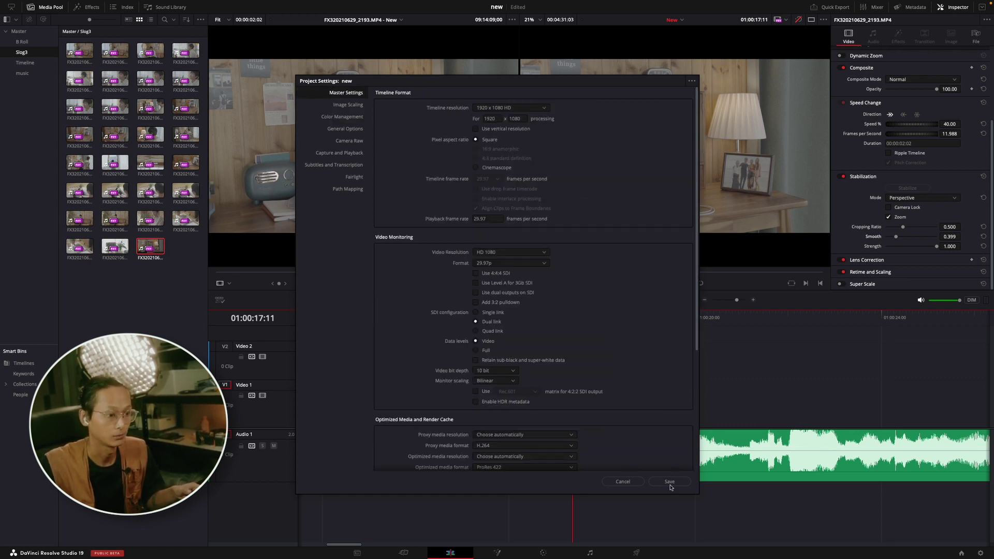
- Save the project settings, reopen them to confirm 1920 x 1080 HD, and scrub the slowed clip
click(669, 482)
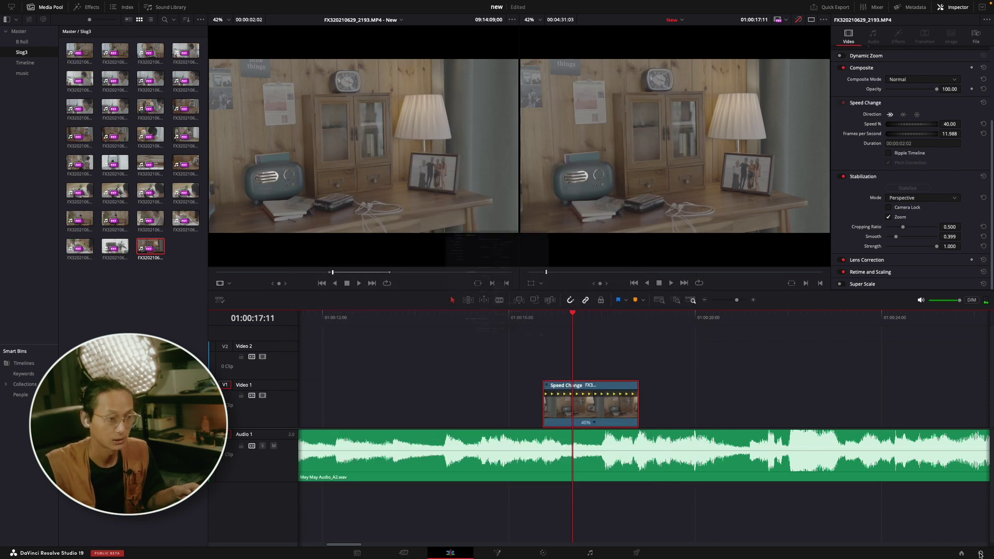
click(979, 553)
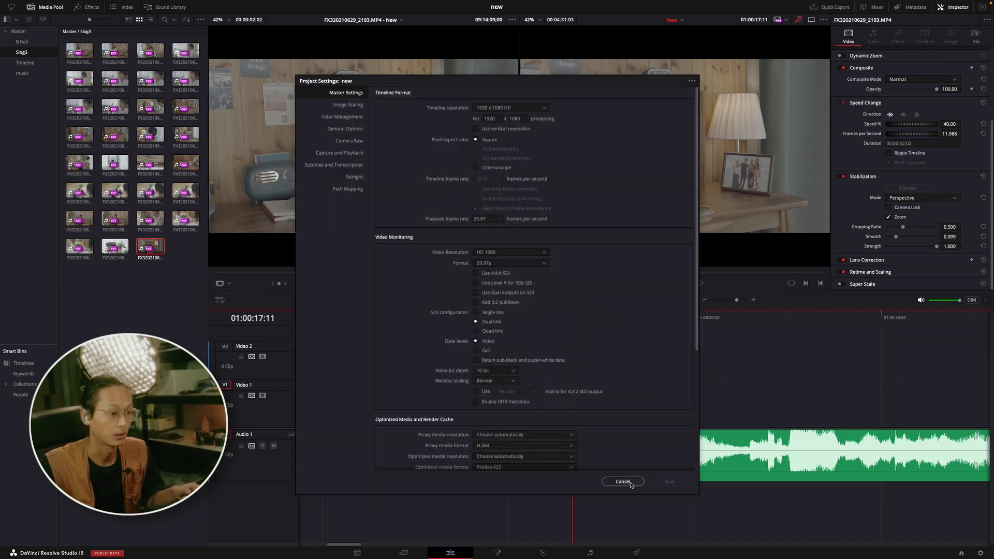
click(632, 483)
drag(526, 317, 603, 328)
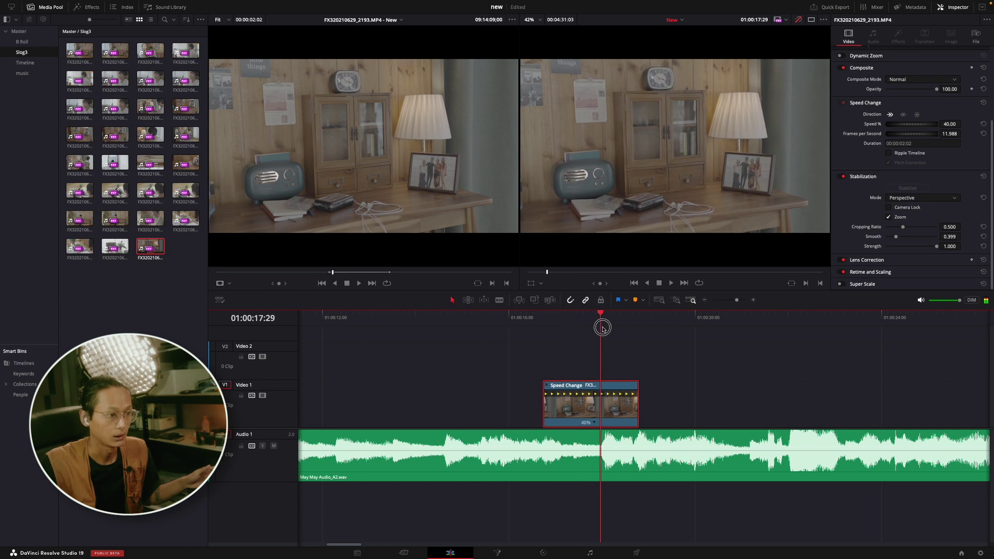
- Load FX320210629_2180.MP4 into the source viewer, scrub ahead, then select the Audio 1 and Video 1 clips
click(549, 317)
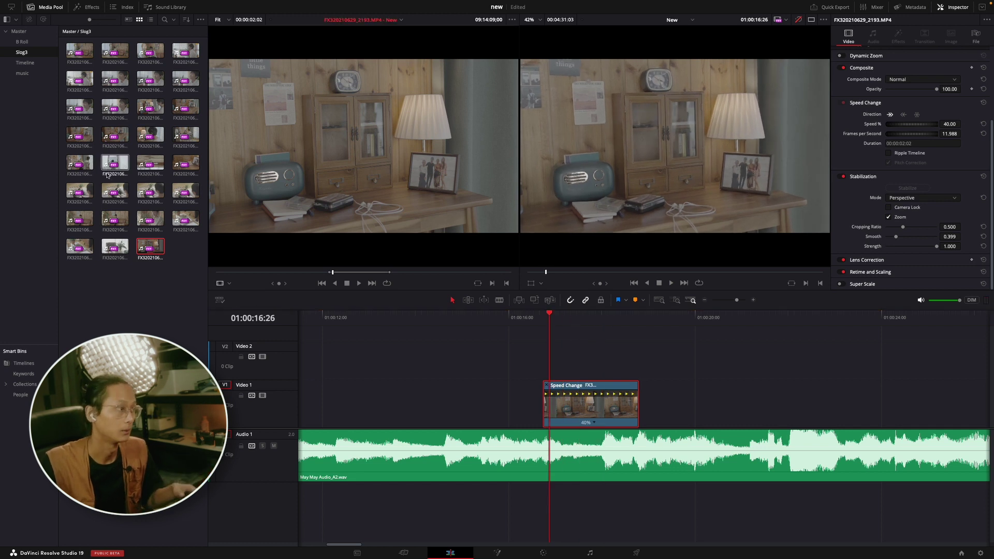
double_click(114, 162)
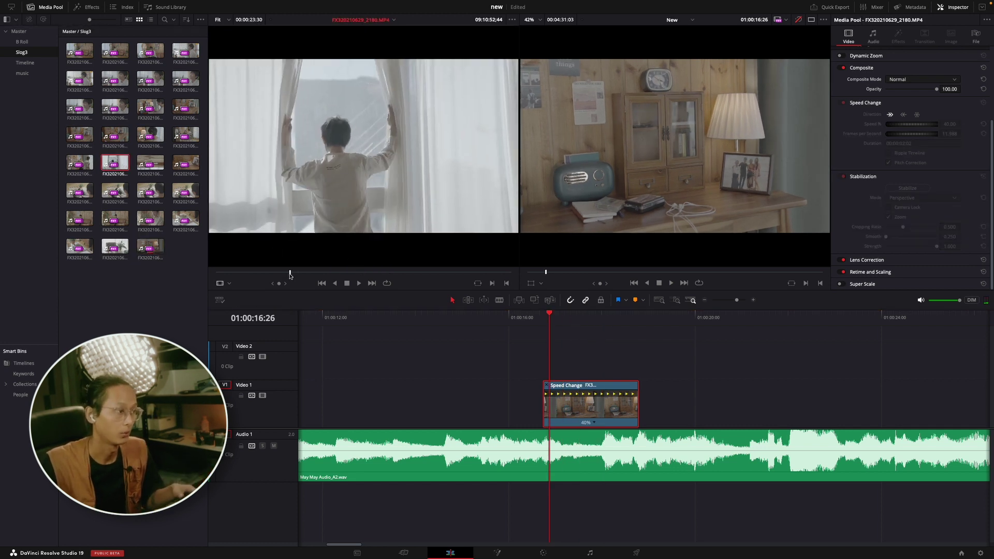
drag(290, 275, 300, 276)
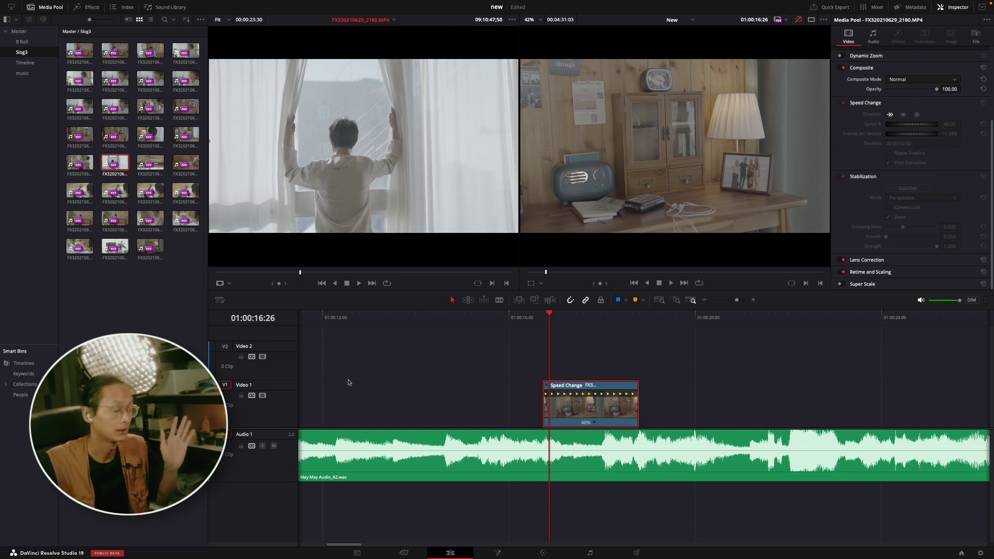
click(620, 460)
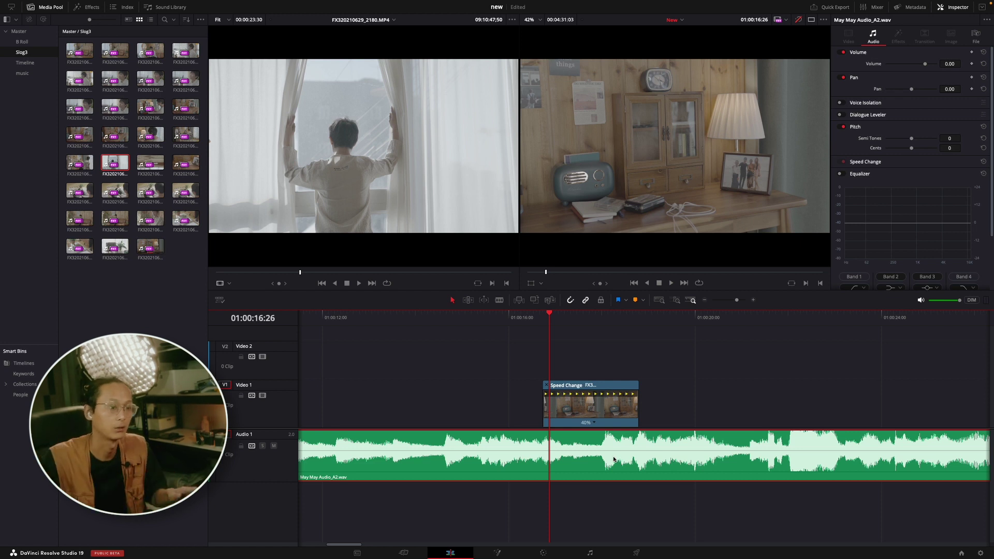
click(590, 404)
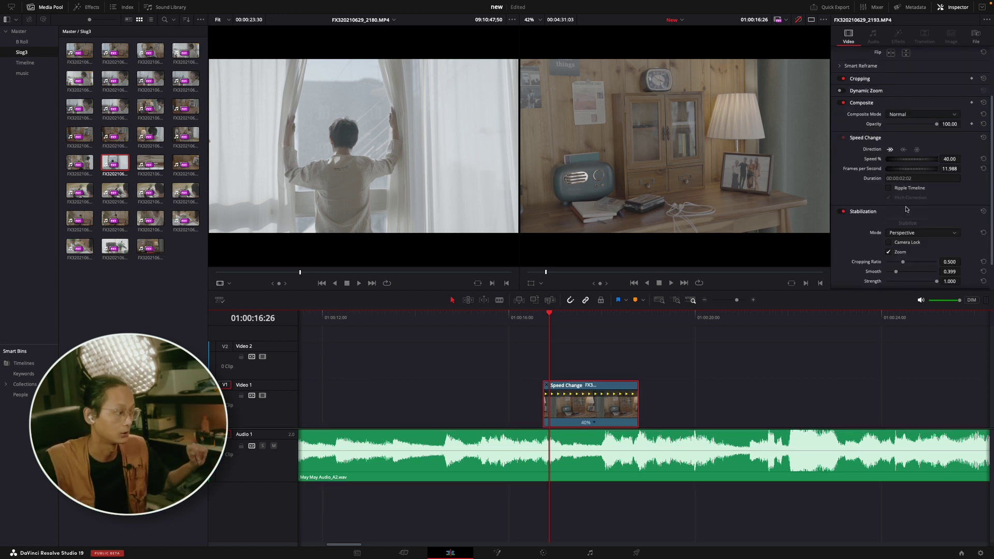